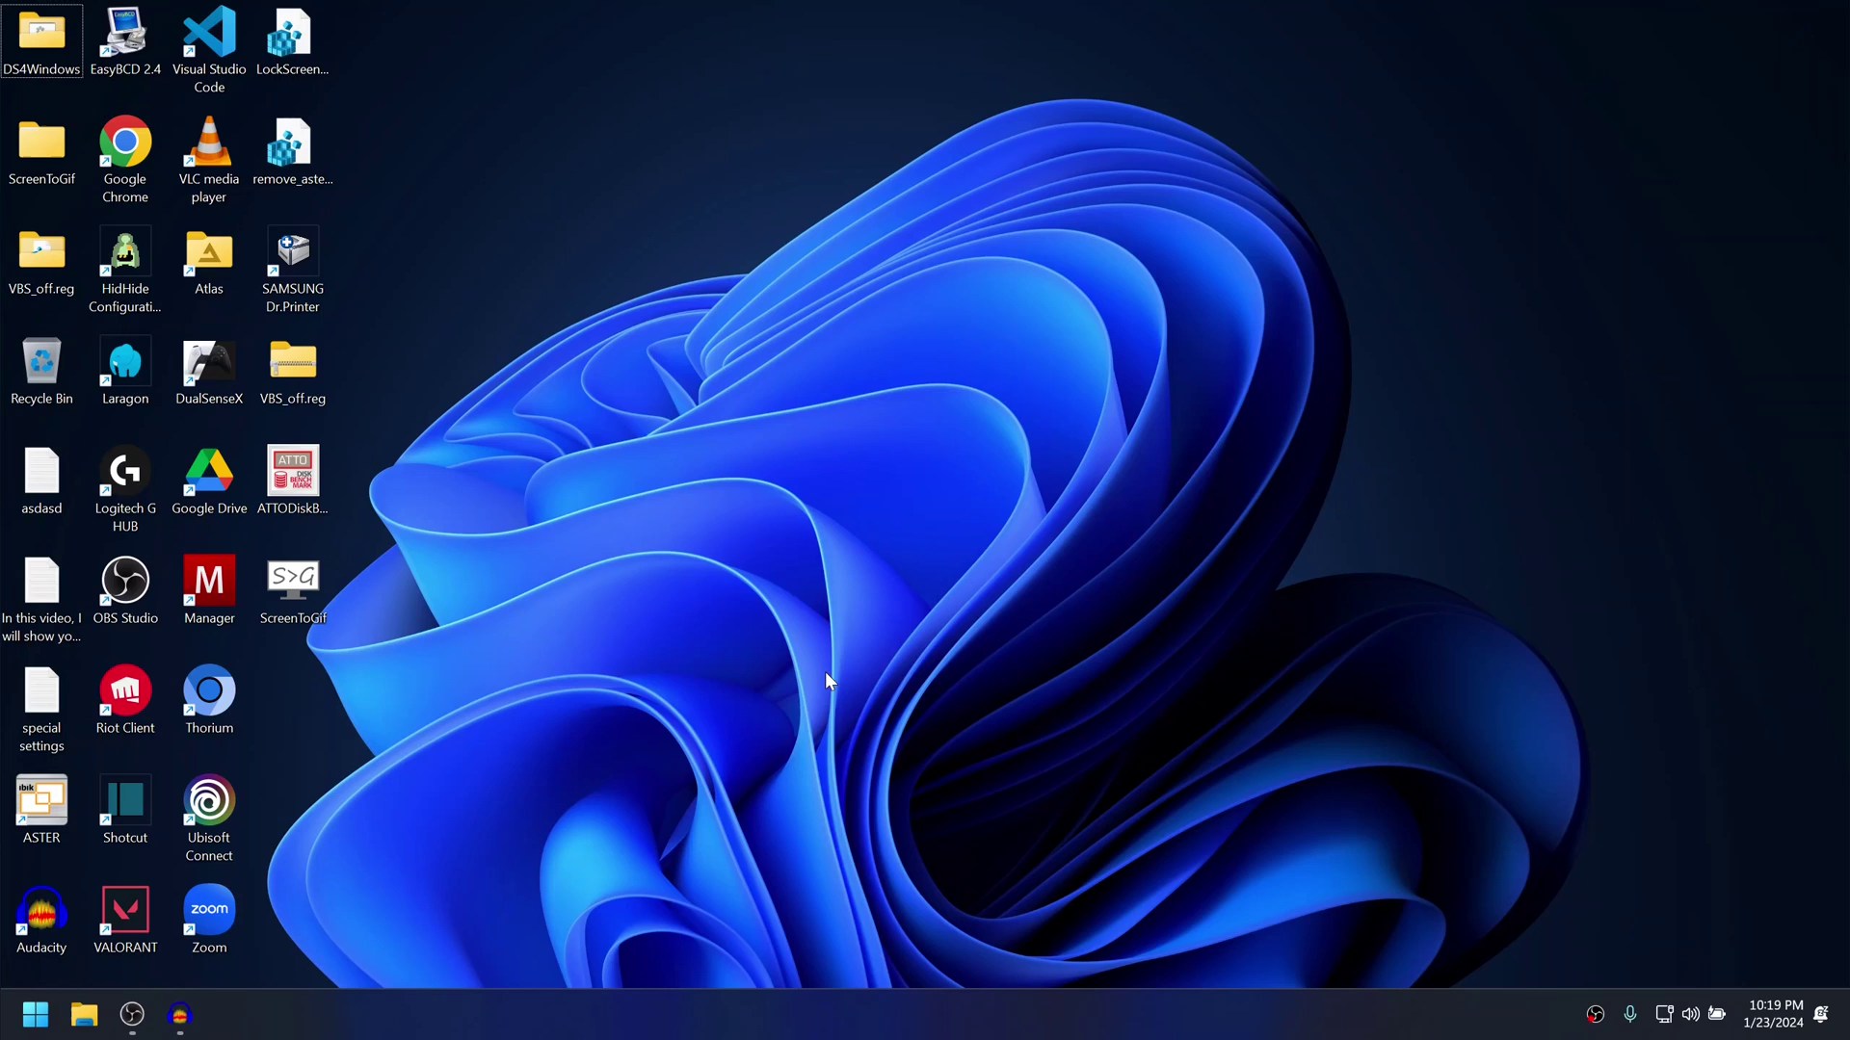
Launch ASTER Control from its desktop icon
double_click(41, 808)
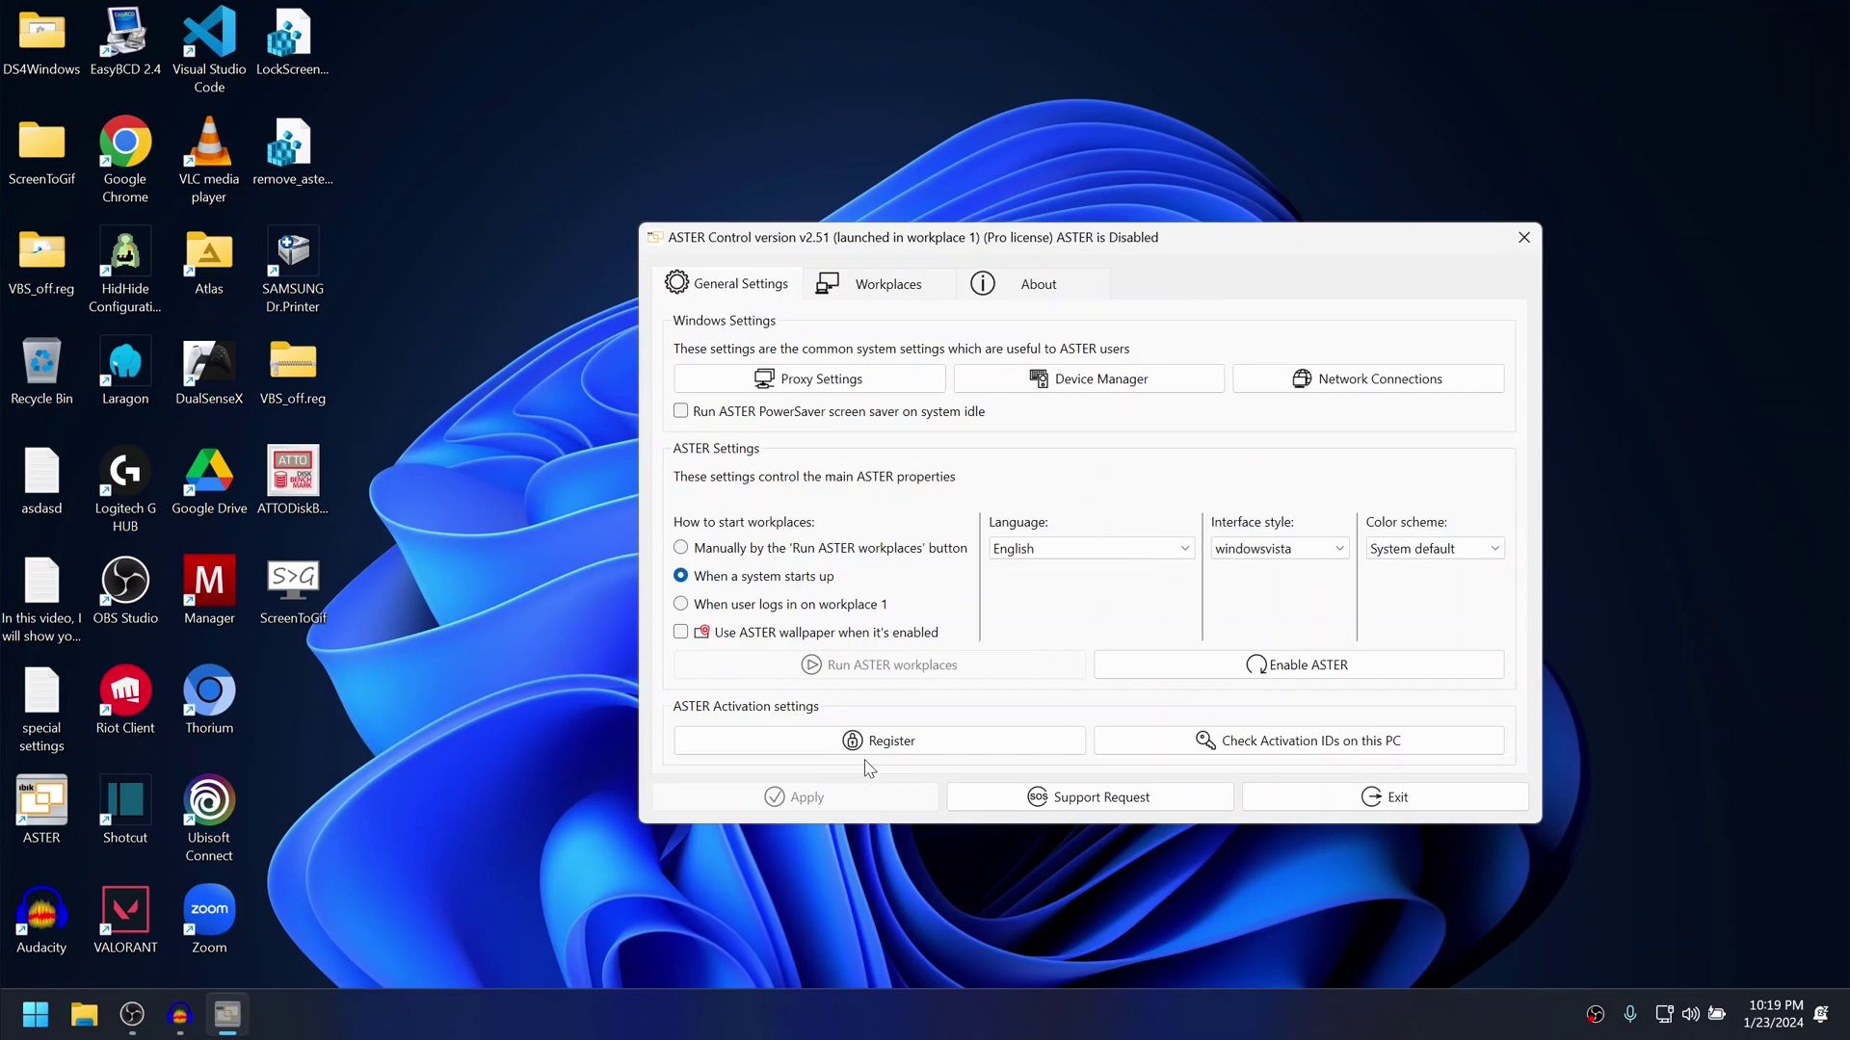
Open the Ethernet connection's properties and select Internet Protocol Version 4 (TCP/IPv4)
left_click(1344, 383)
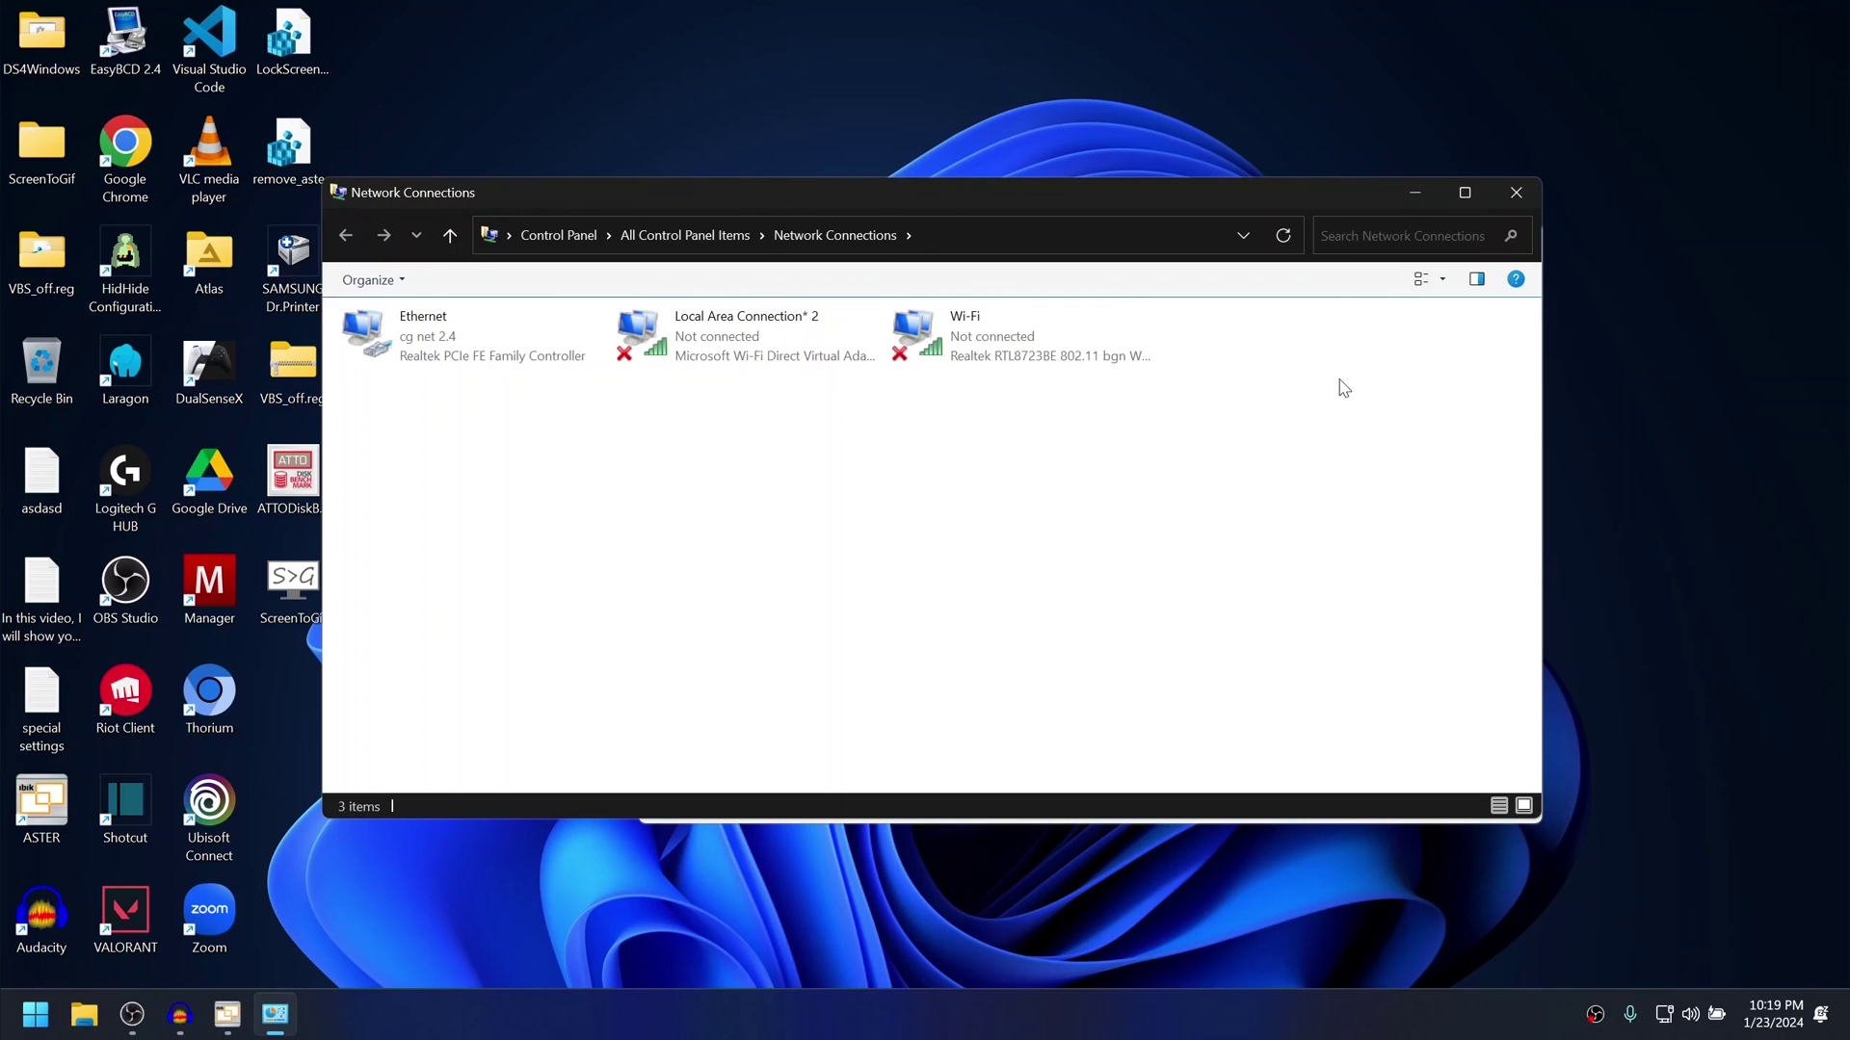
left_click(389, 357)
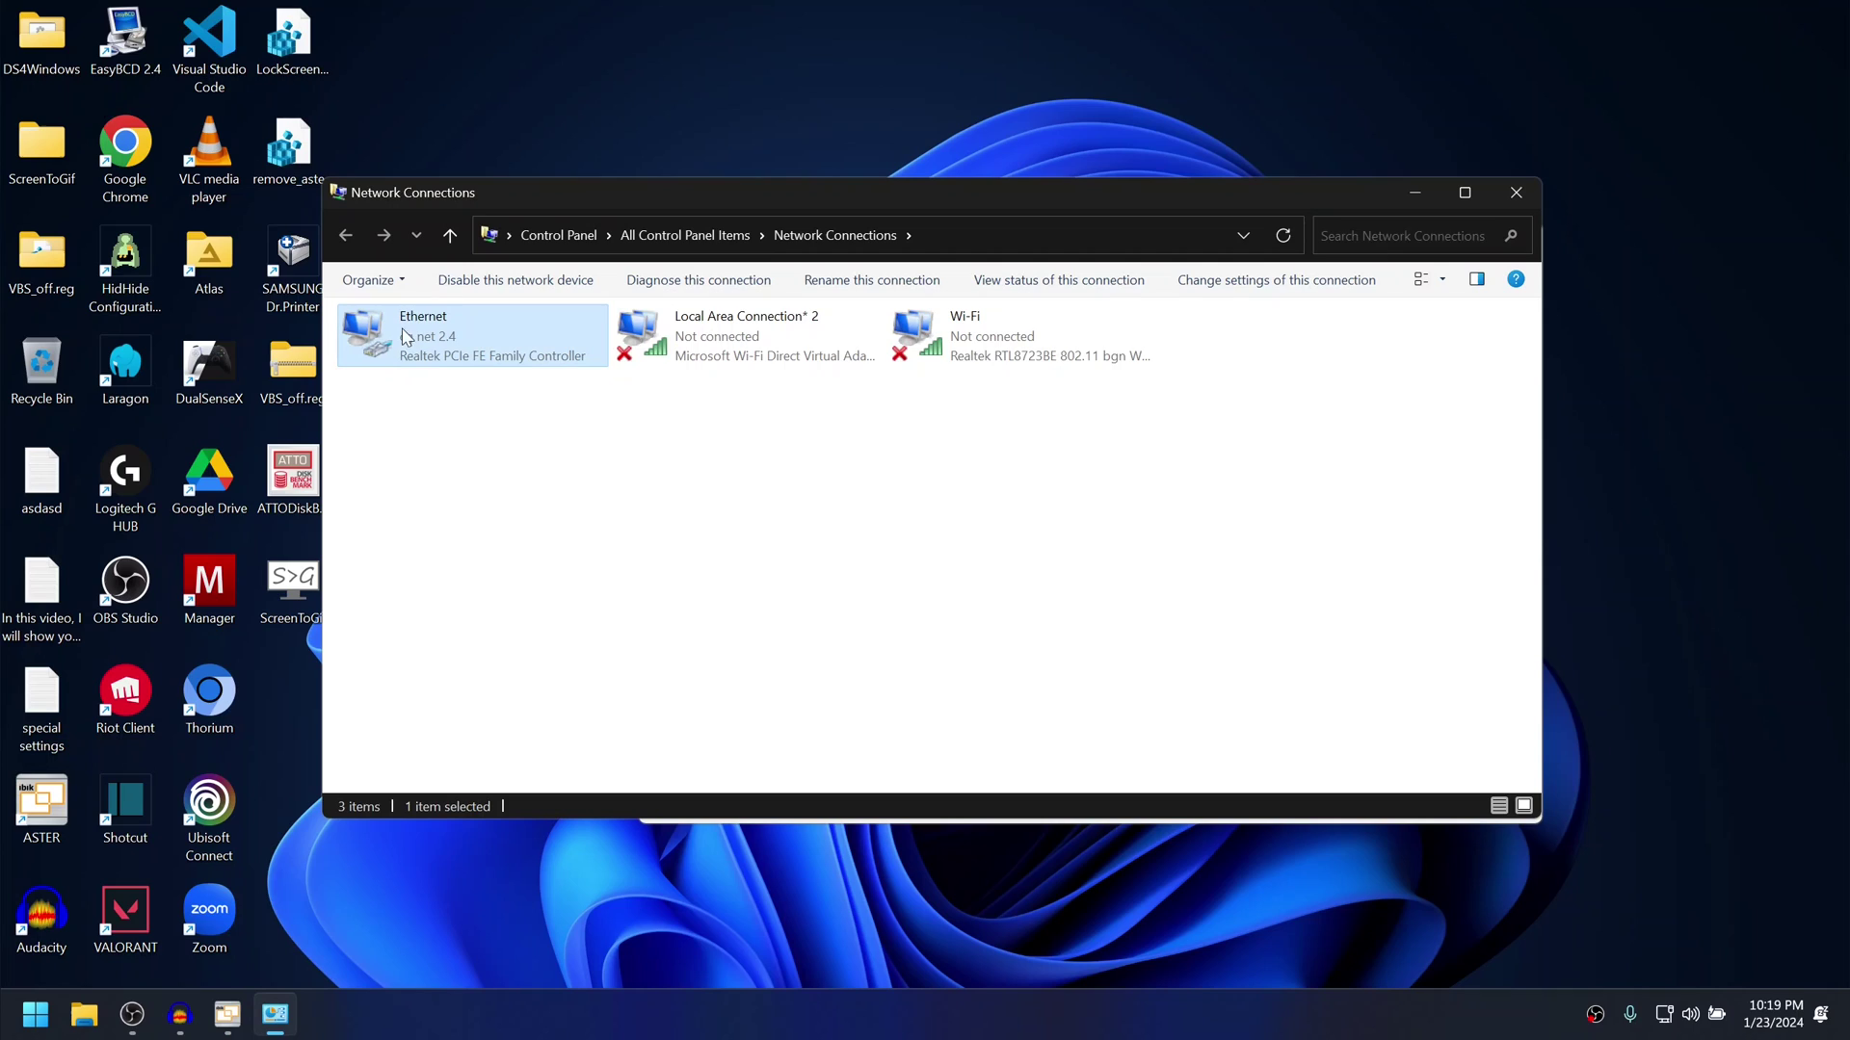
double_click(426, 342)
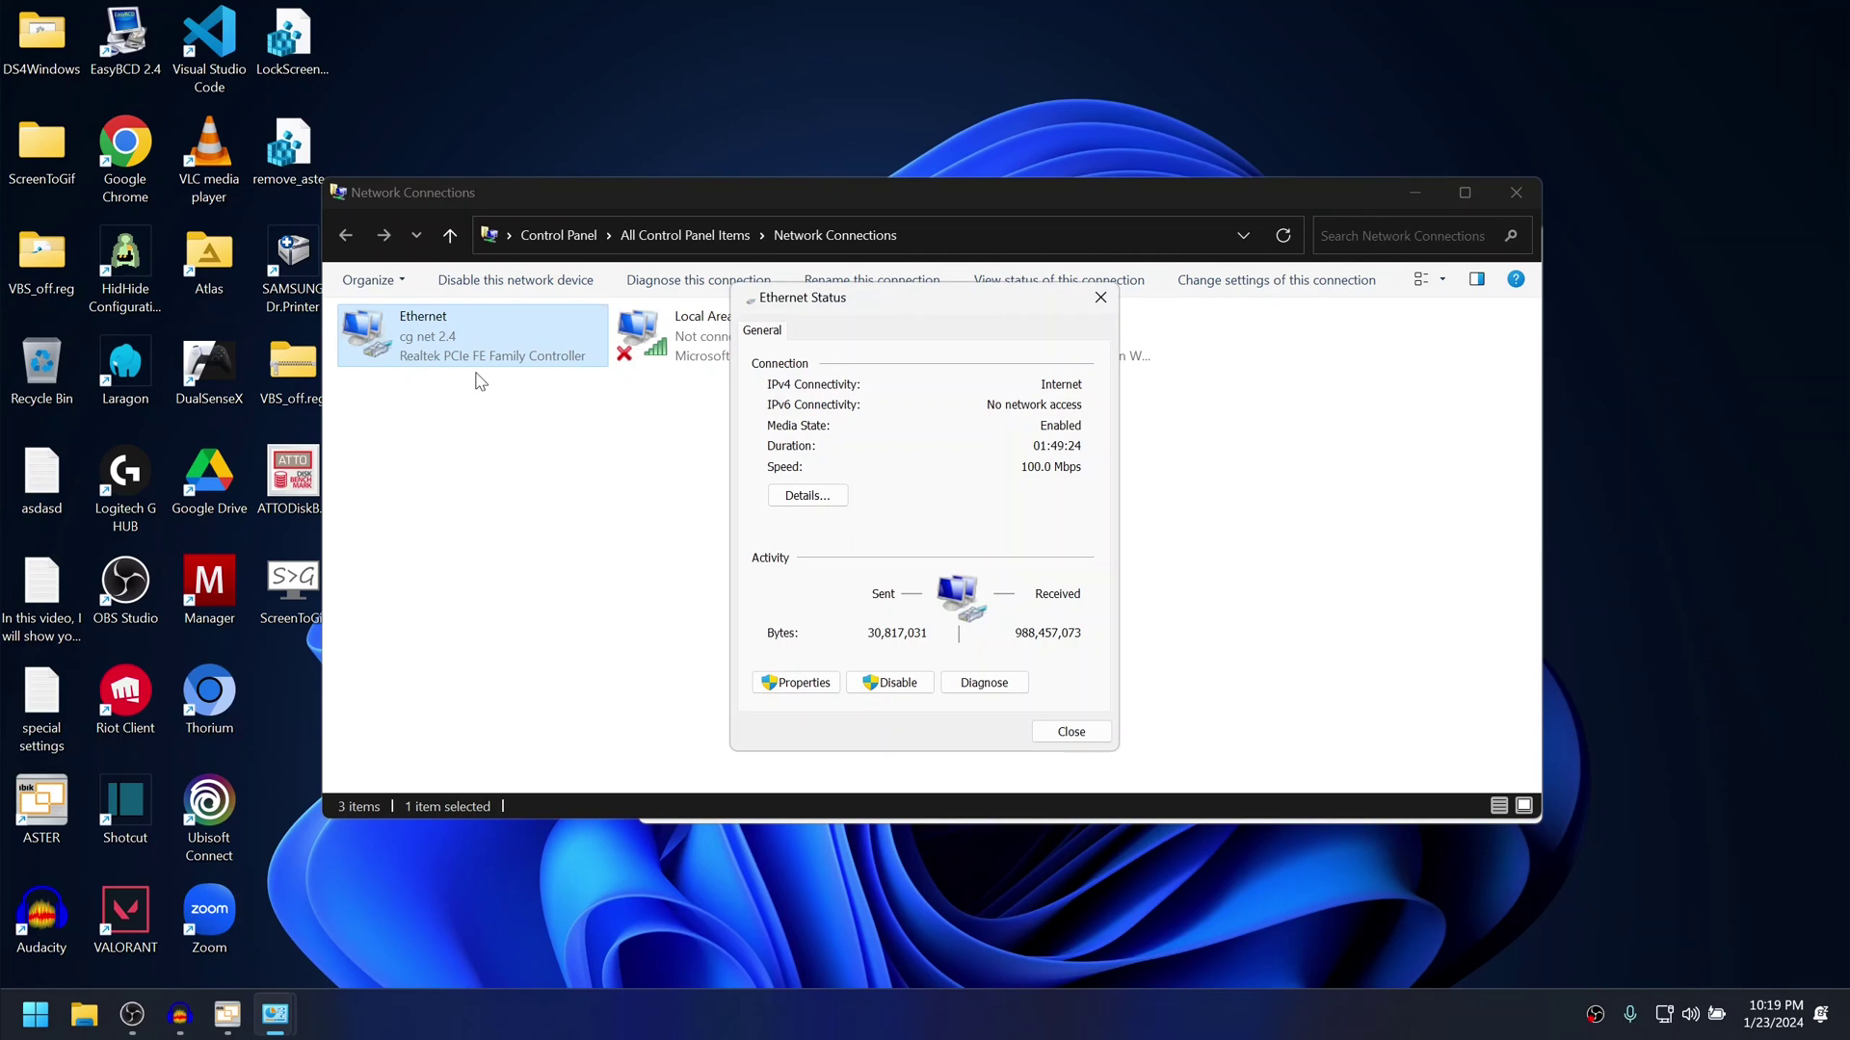
left_click(788, 682)
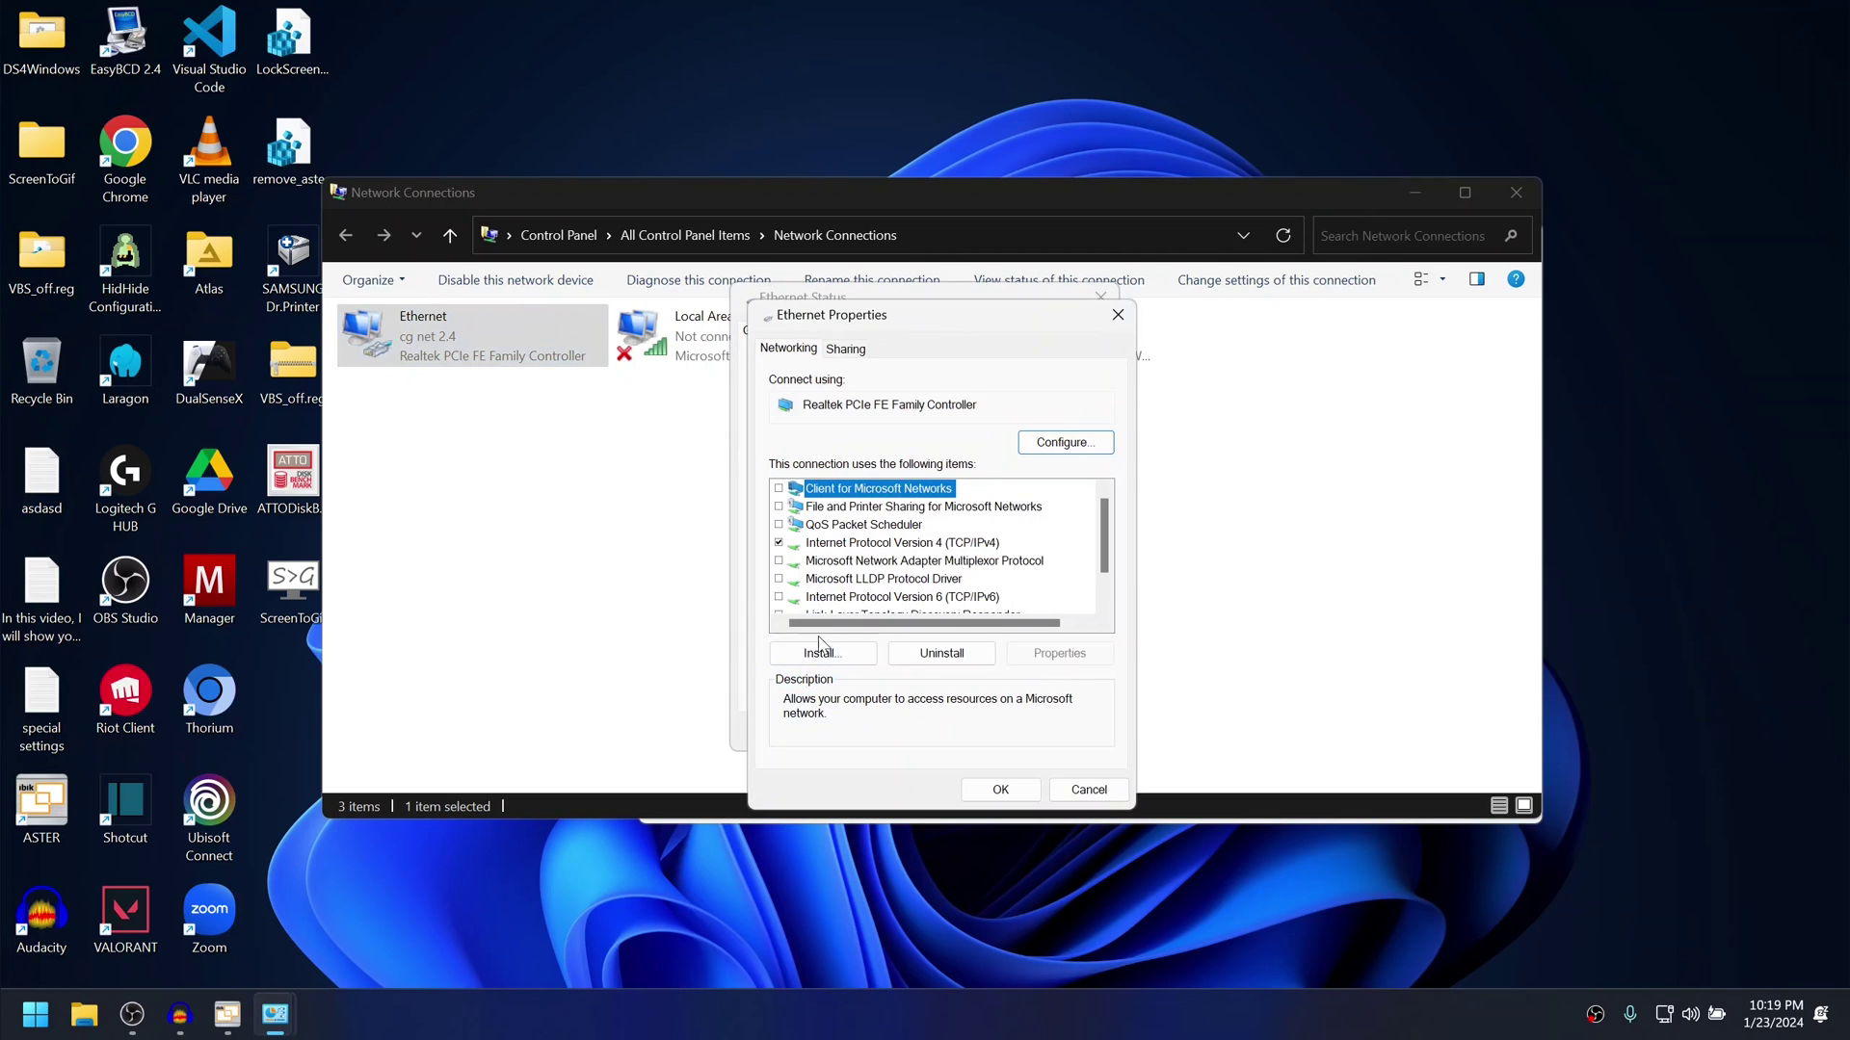
left_click(844, 541)
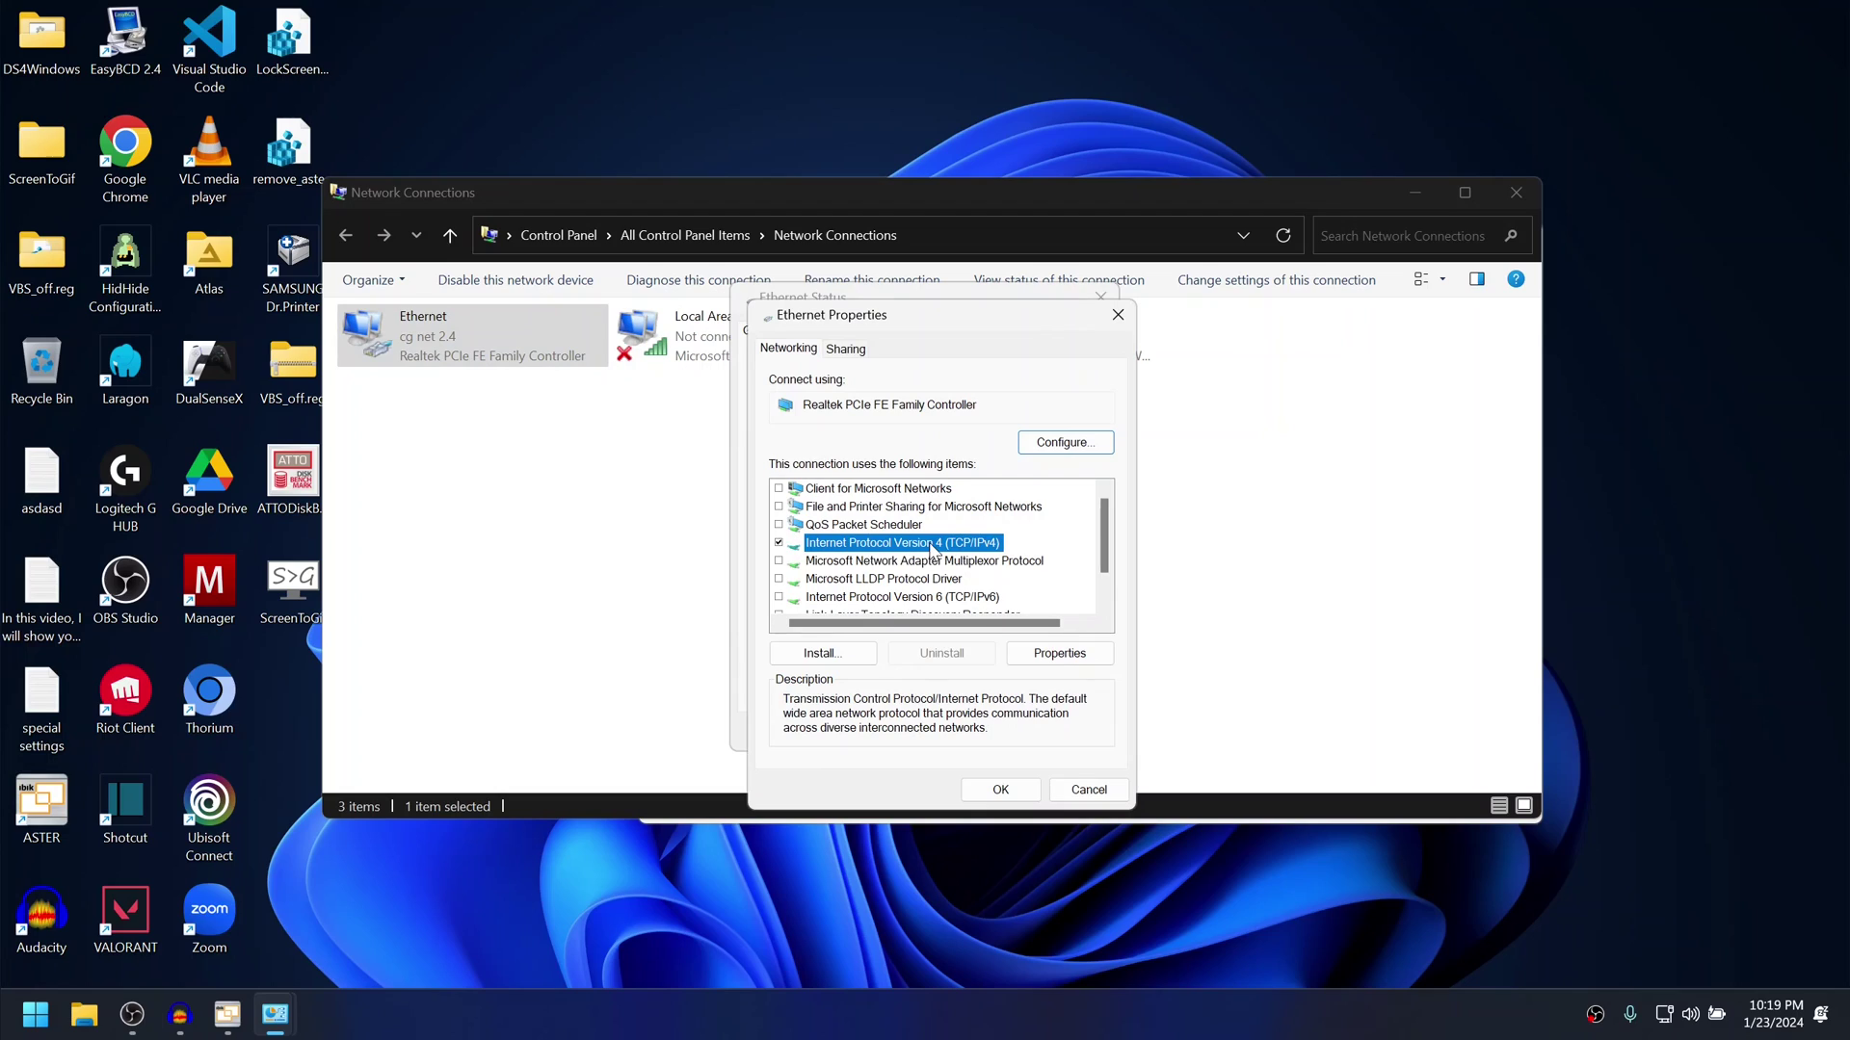
Set Ethernet IPv4 to static 192.168.1.250, mask 255.255.255.0, gateway 192.168.1.254, DNS 1.1.1.1/1.0.0.1
left_click(1060, 654)
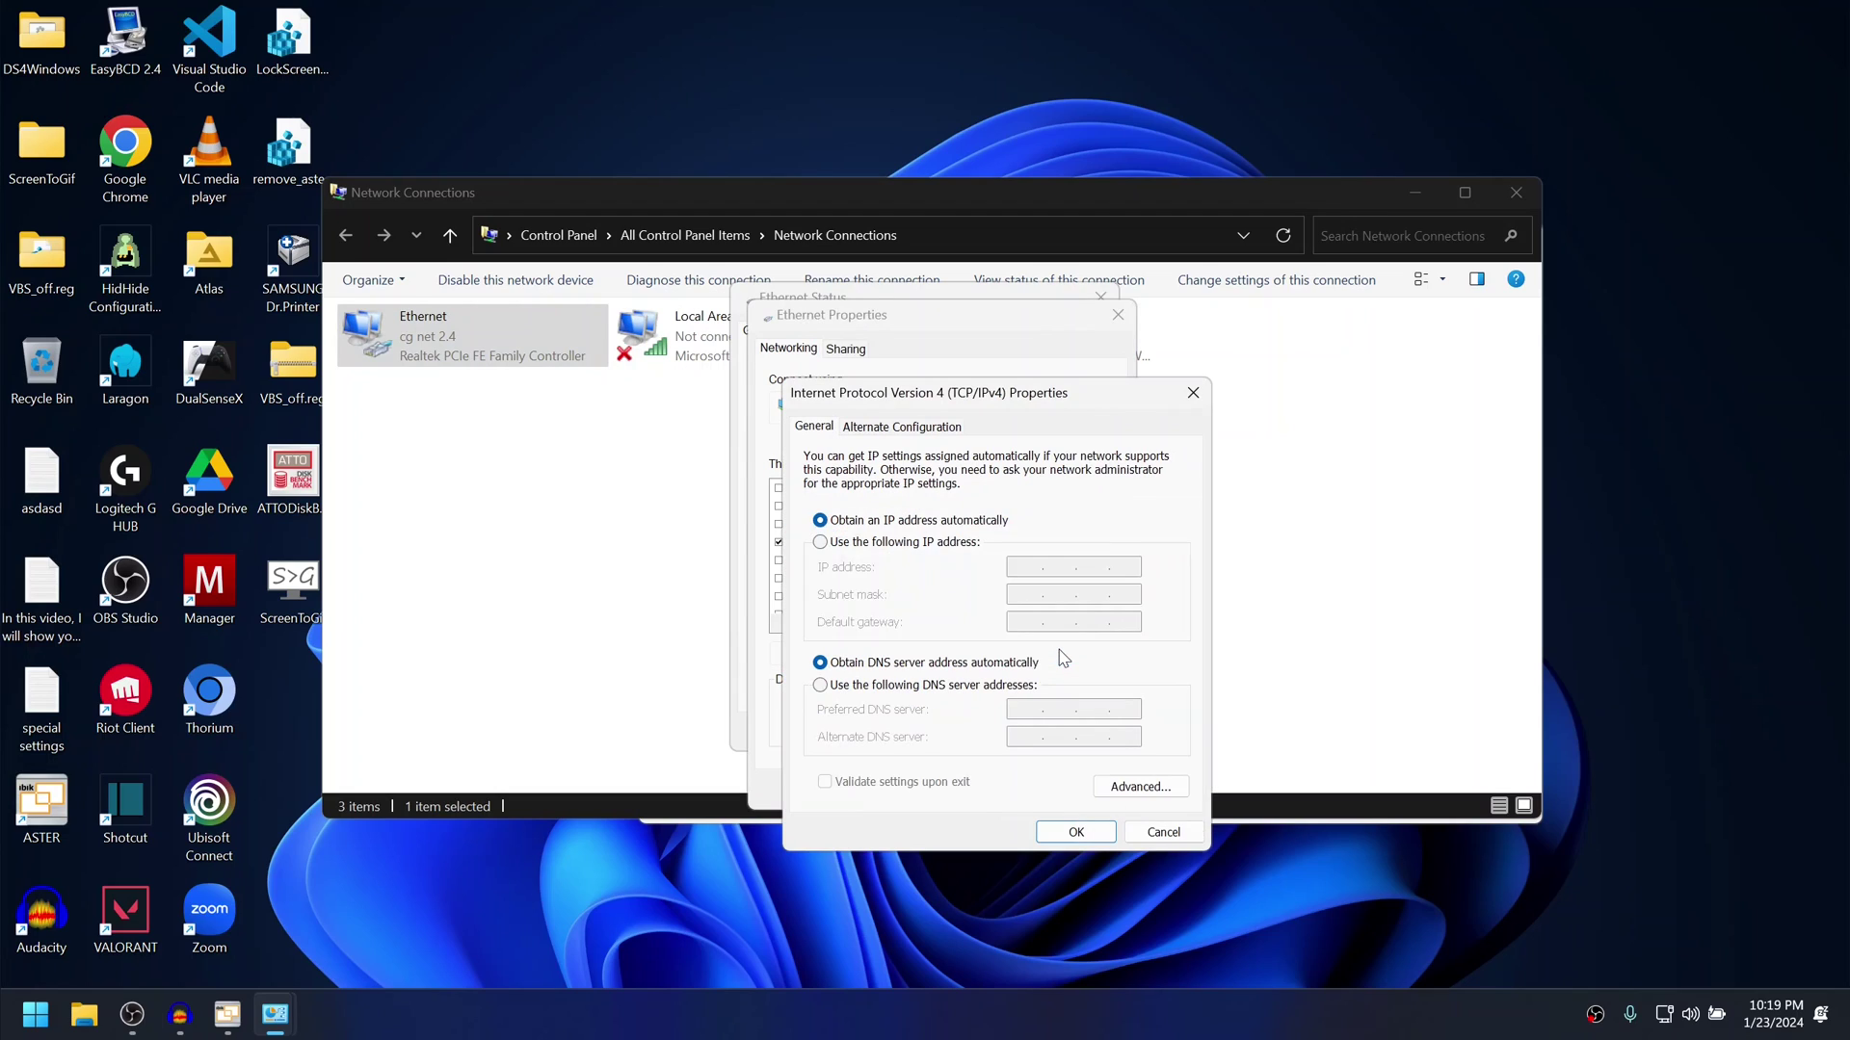
left_click(822, 543)
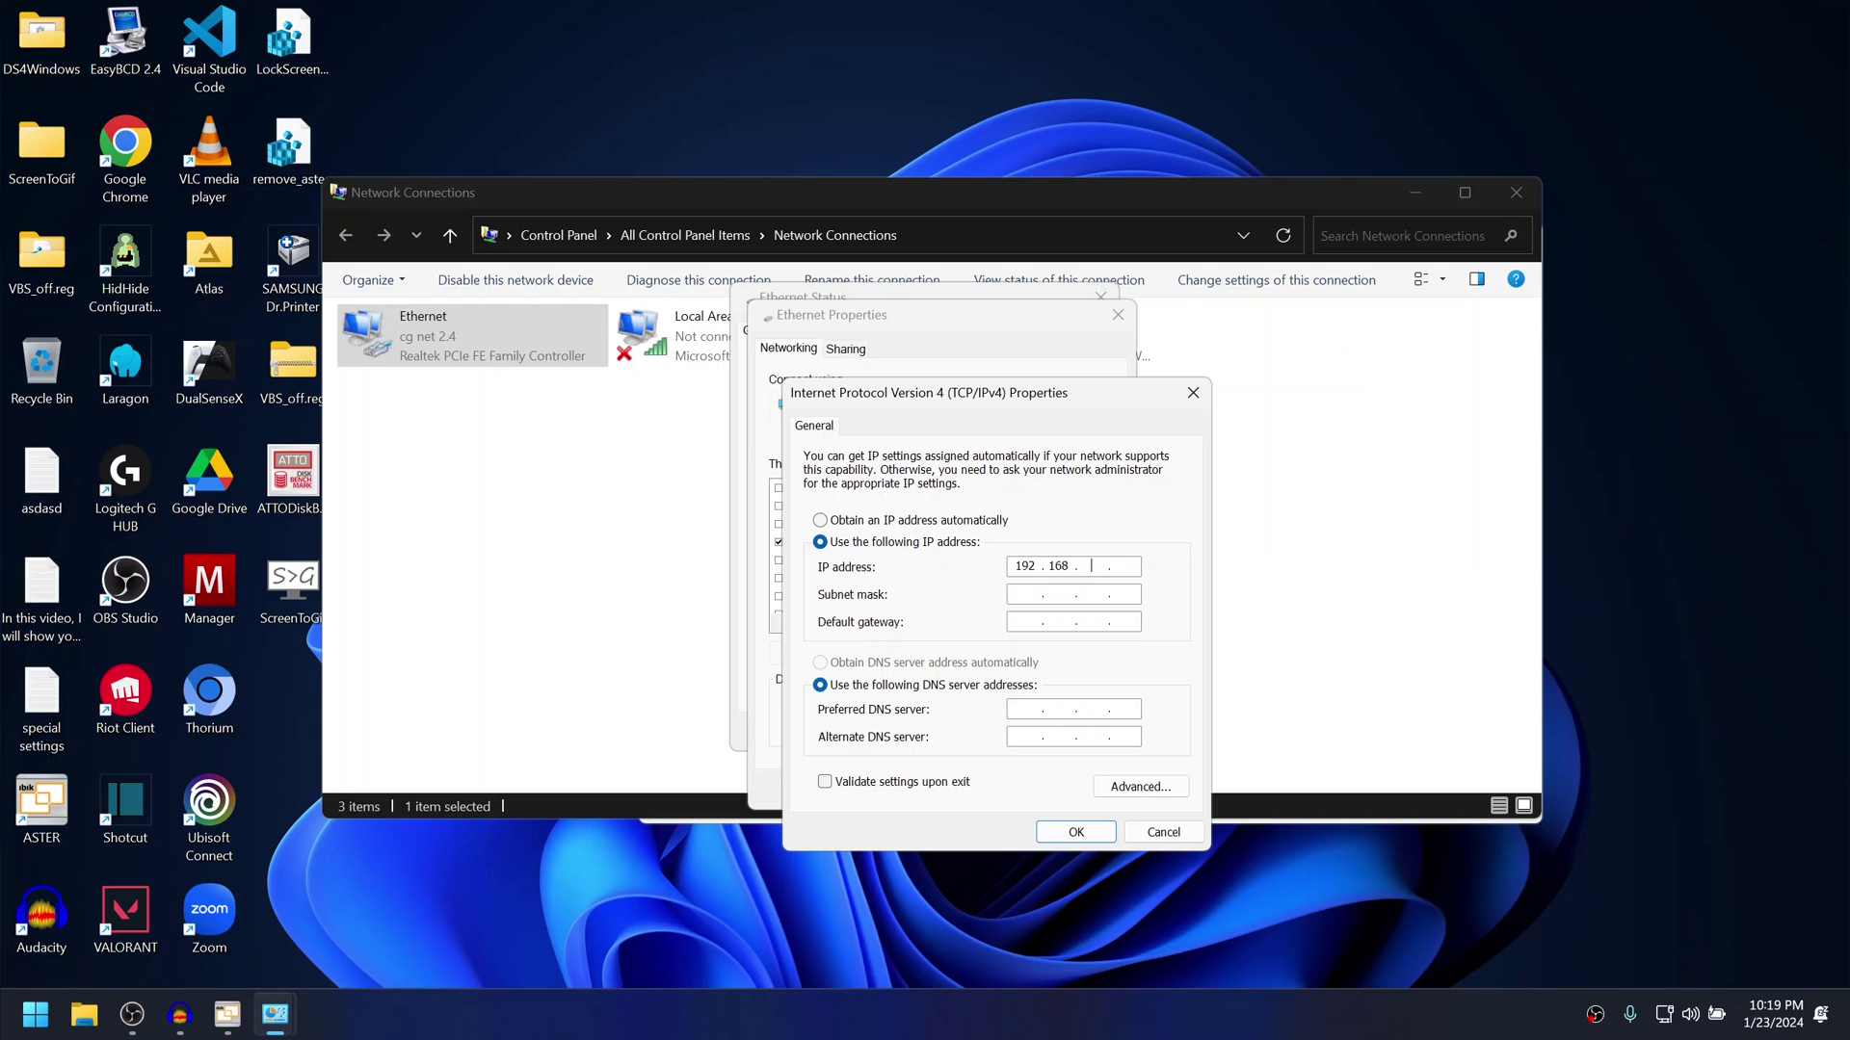
key("Tab")
key("Tab")
key("Tab")
key("Tab")
type("1.0.0.1")
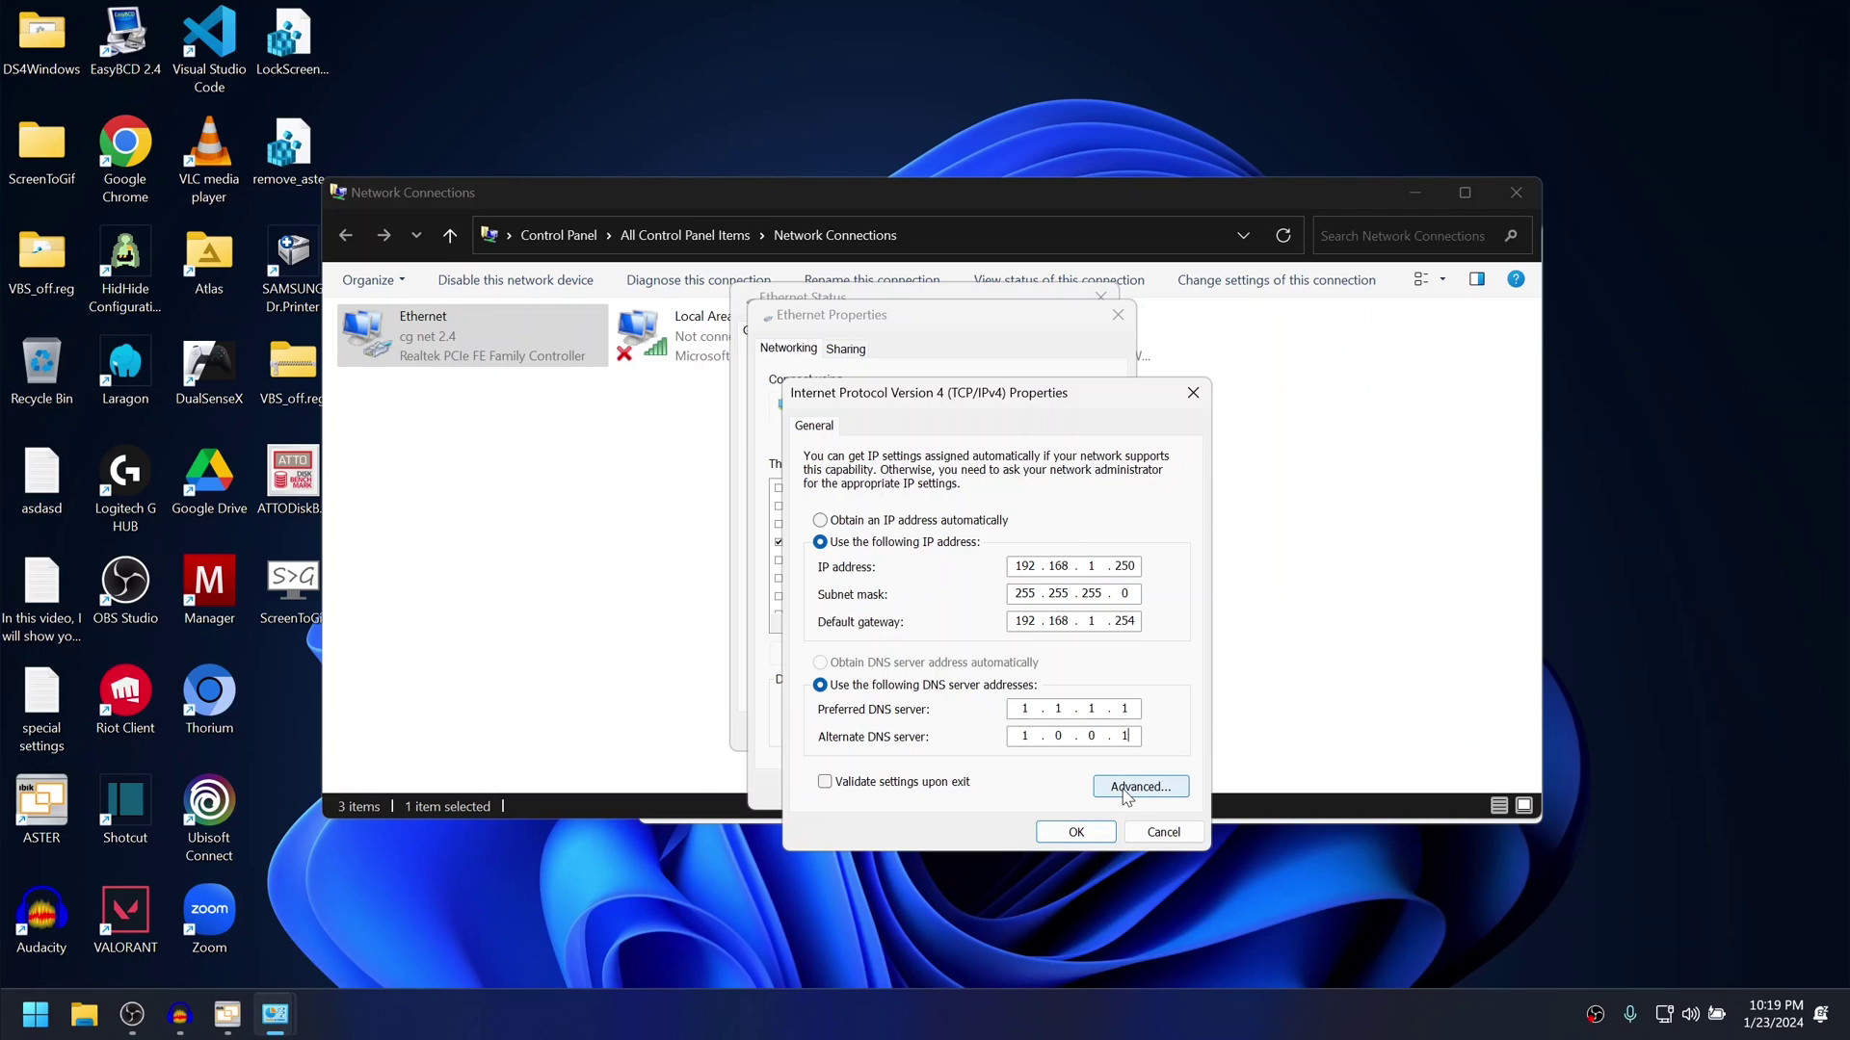
Add 192.168.1.251 with mask 255.255.255.0 as a second Ethernet address in advanced TCP/IP settings
left_click(1126, 788)
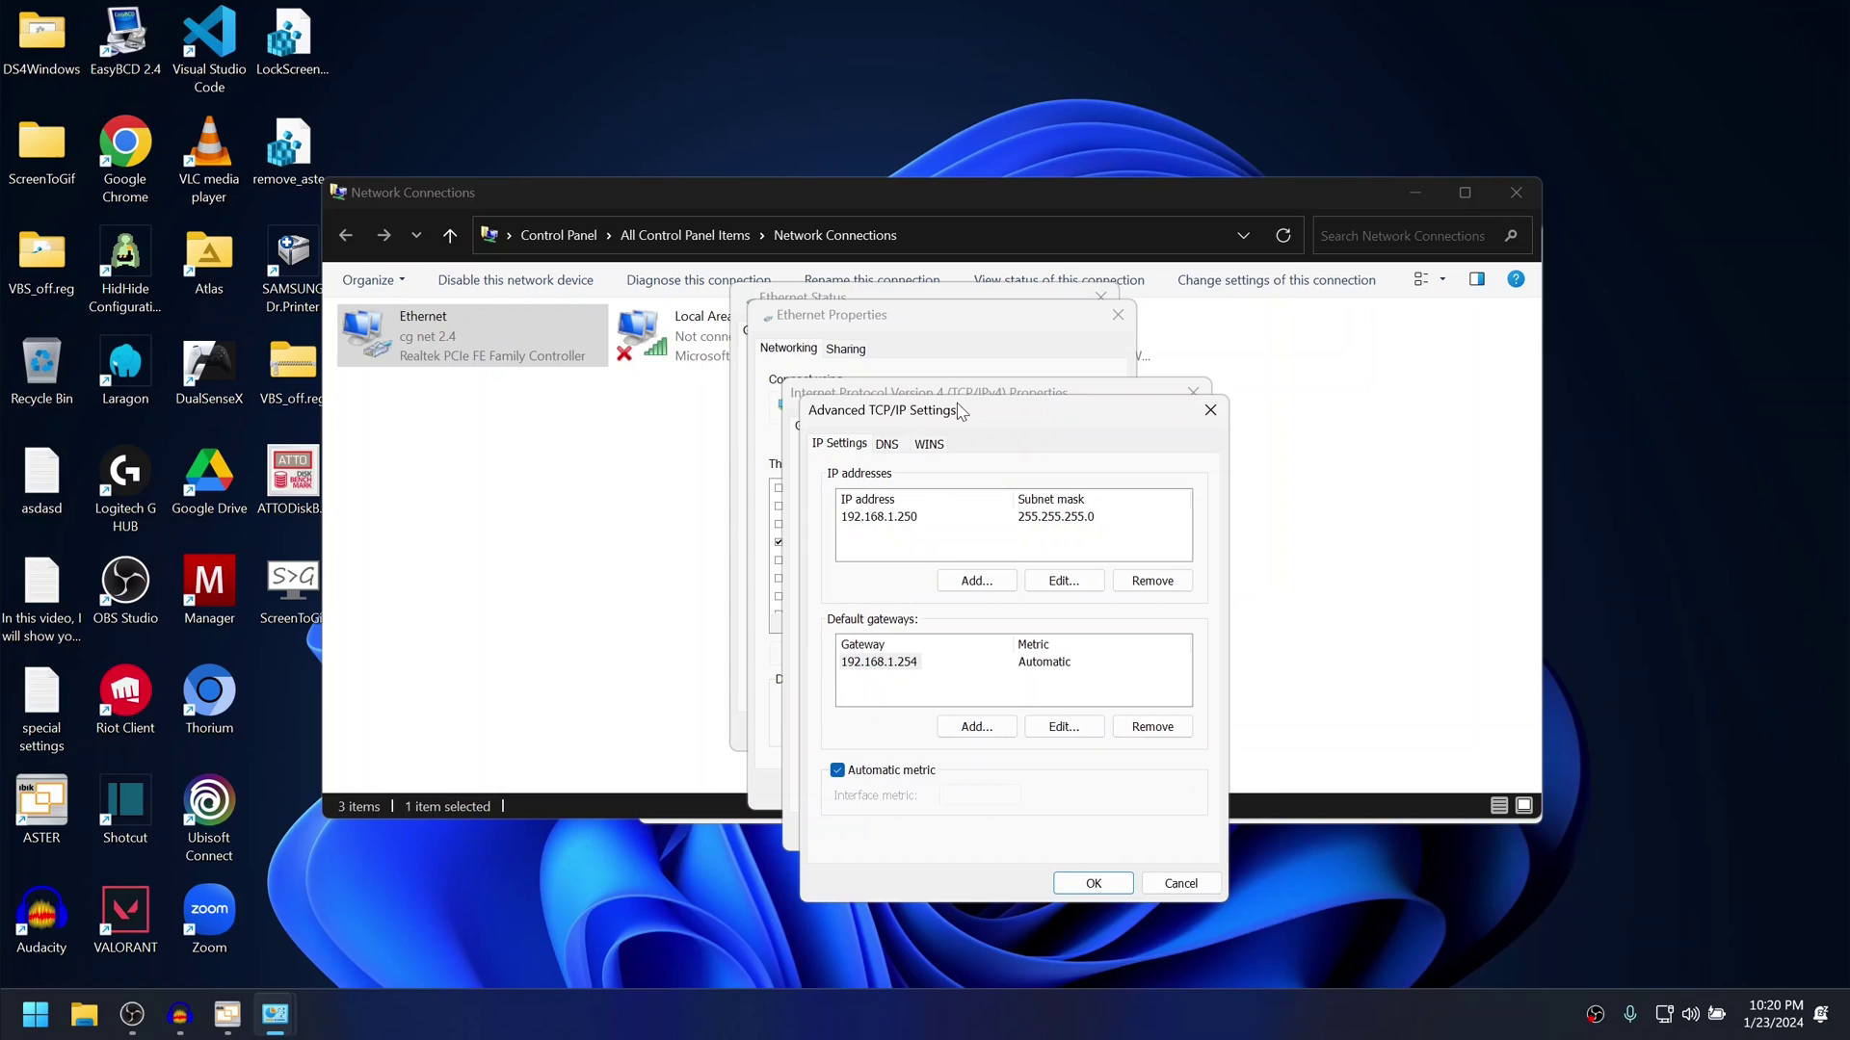
left_click_drag(959, 412, 1201, 276)
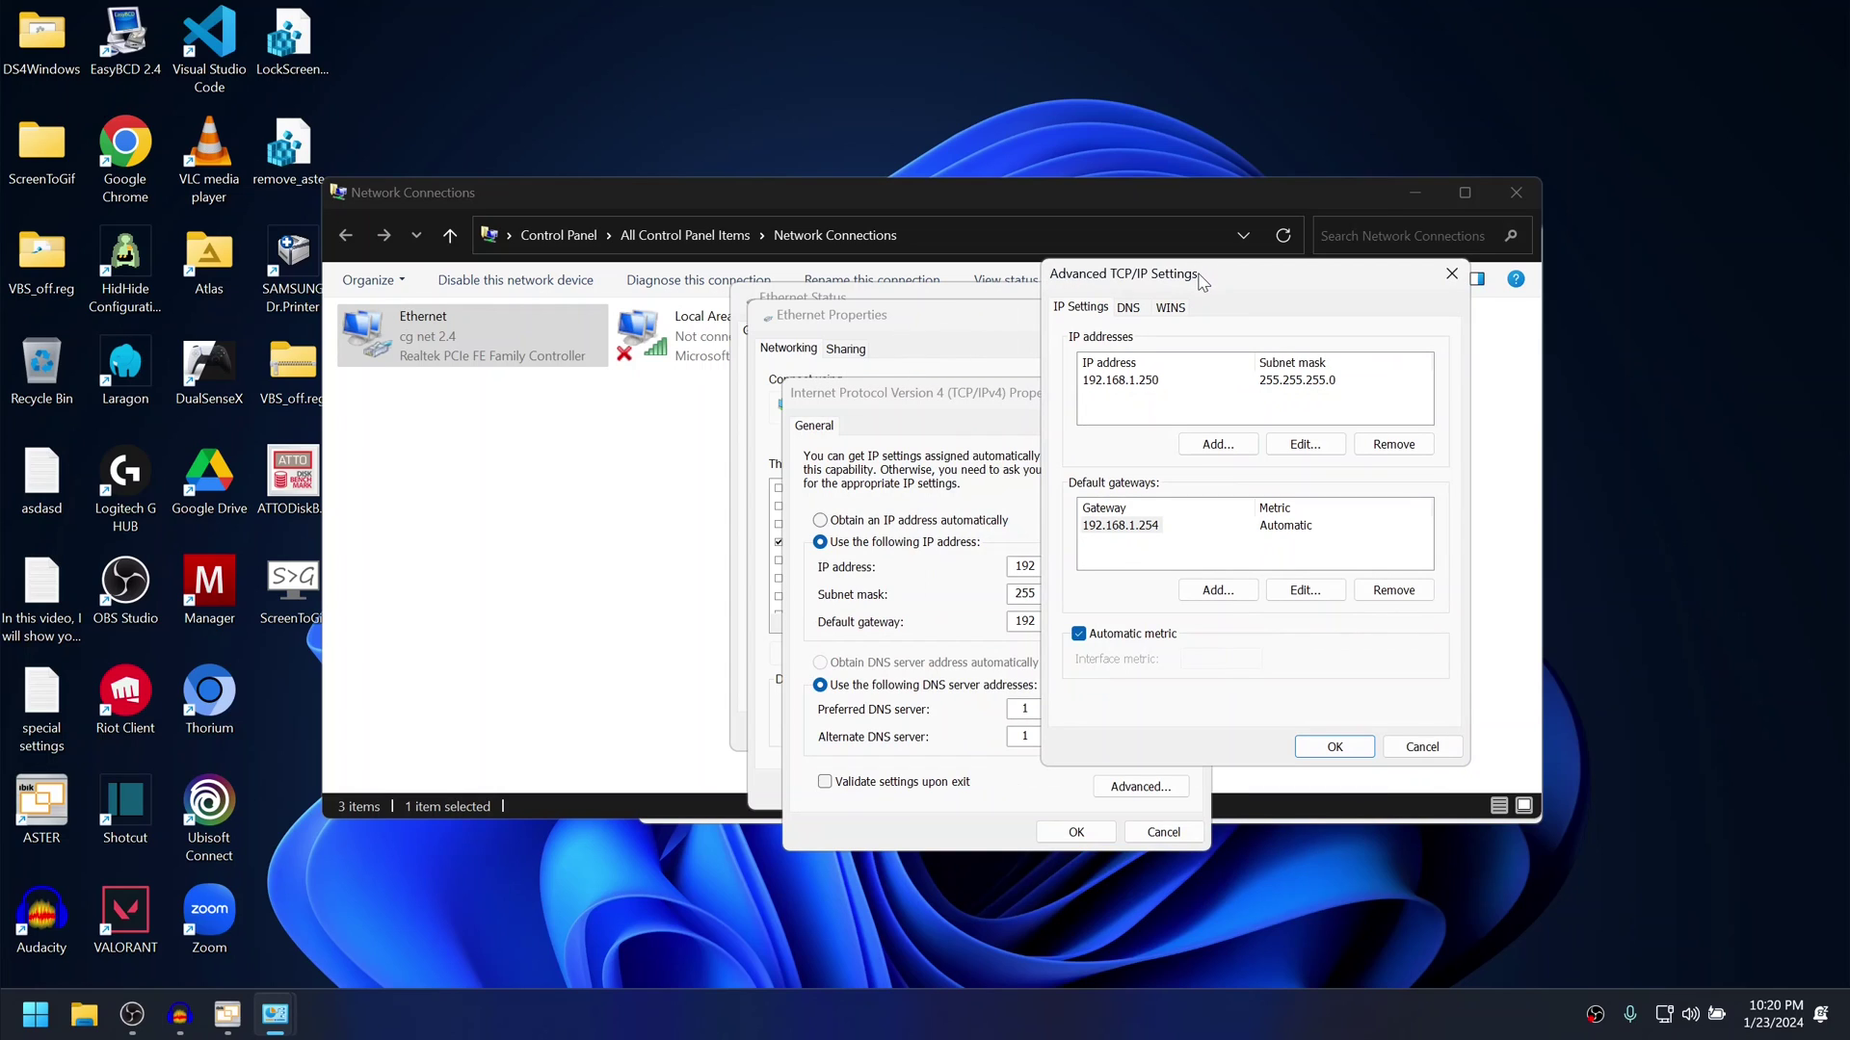
left_click(1224, 446)
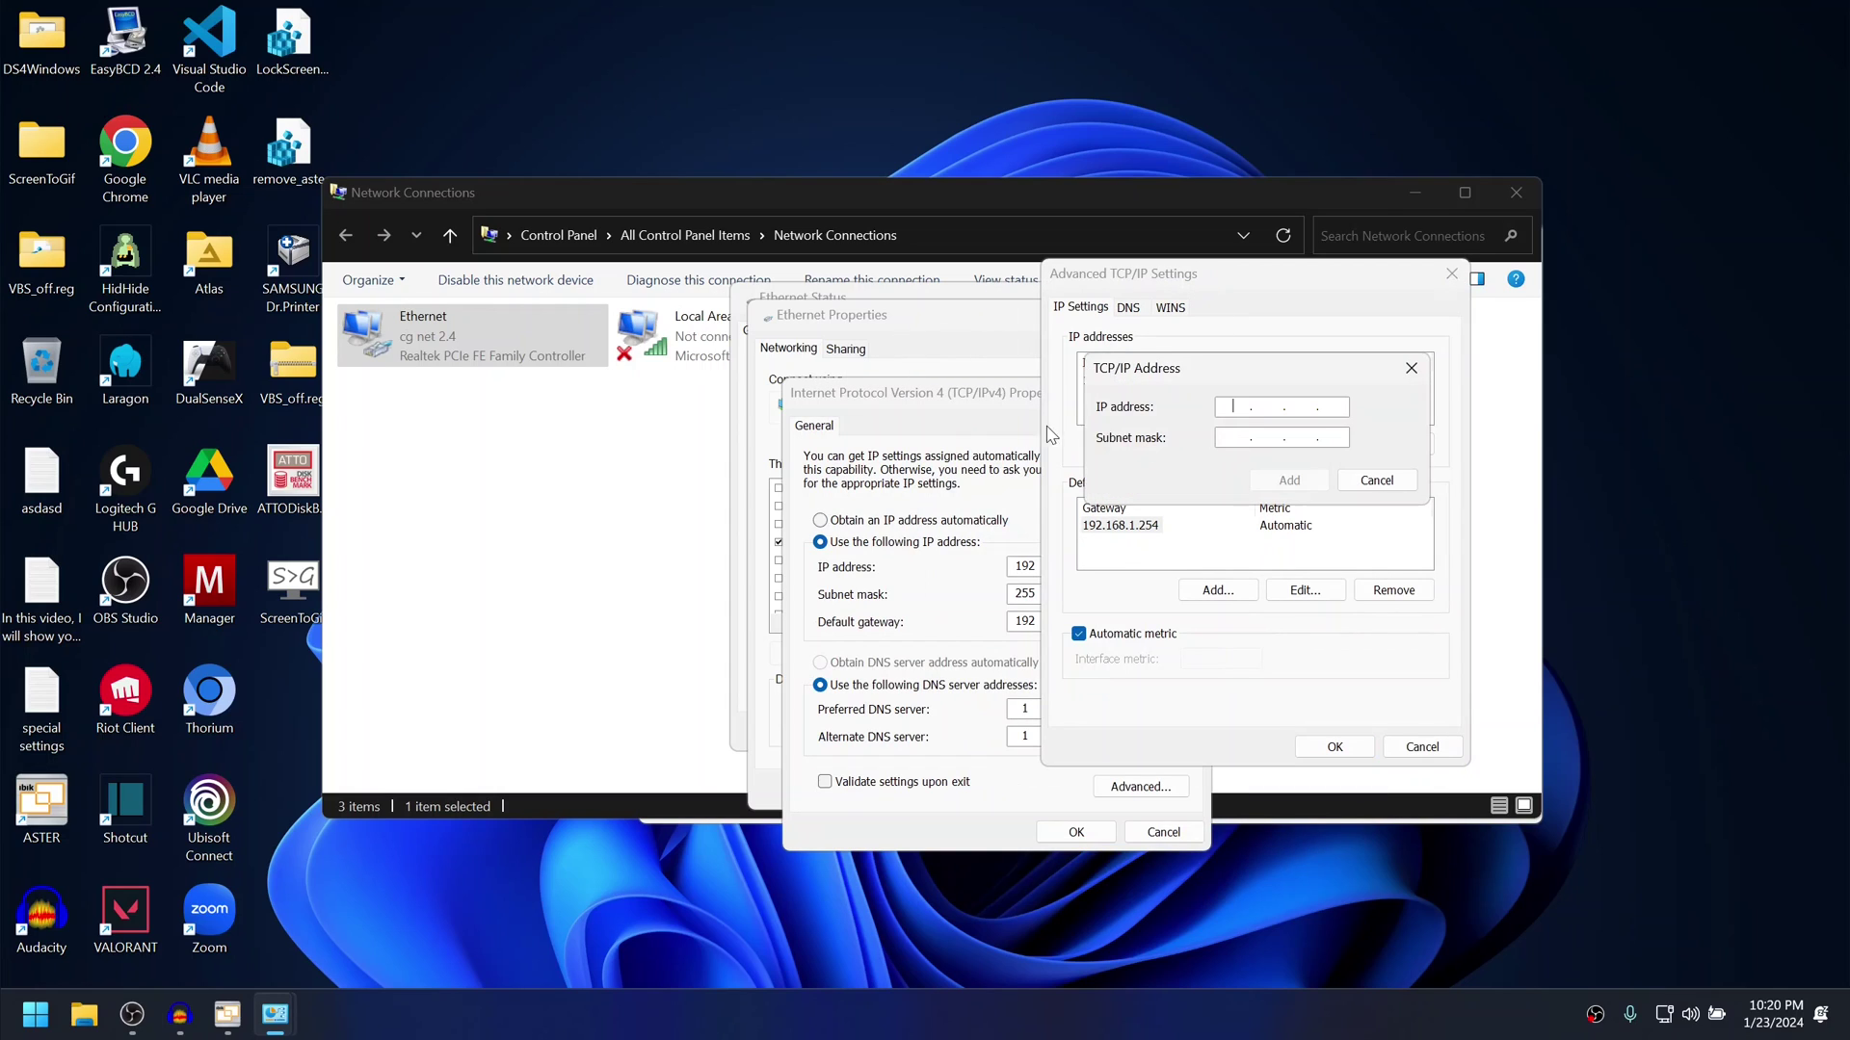
type("192.168.1.251")
key("Tab")
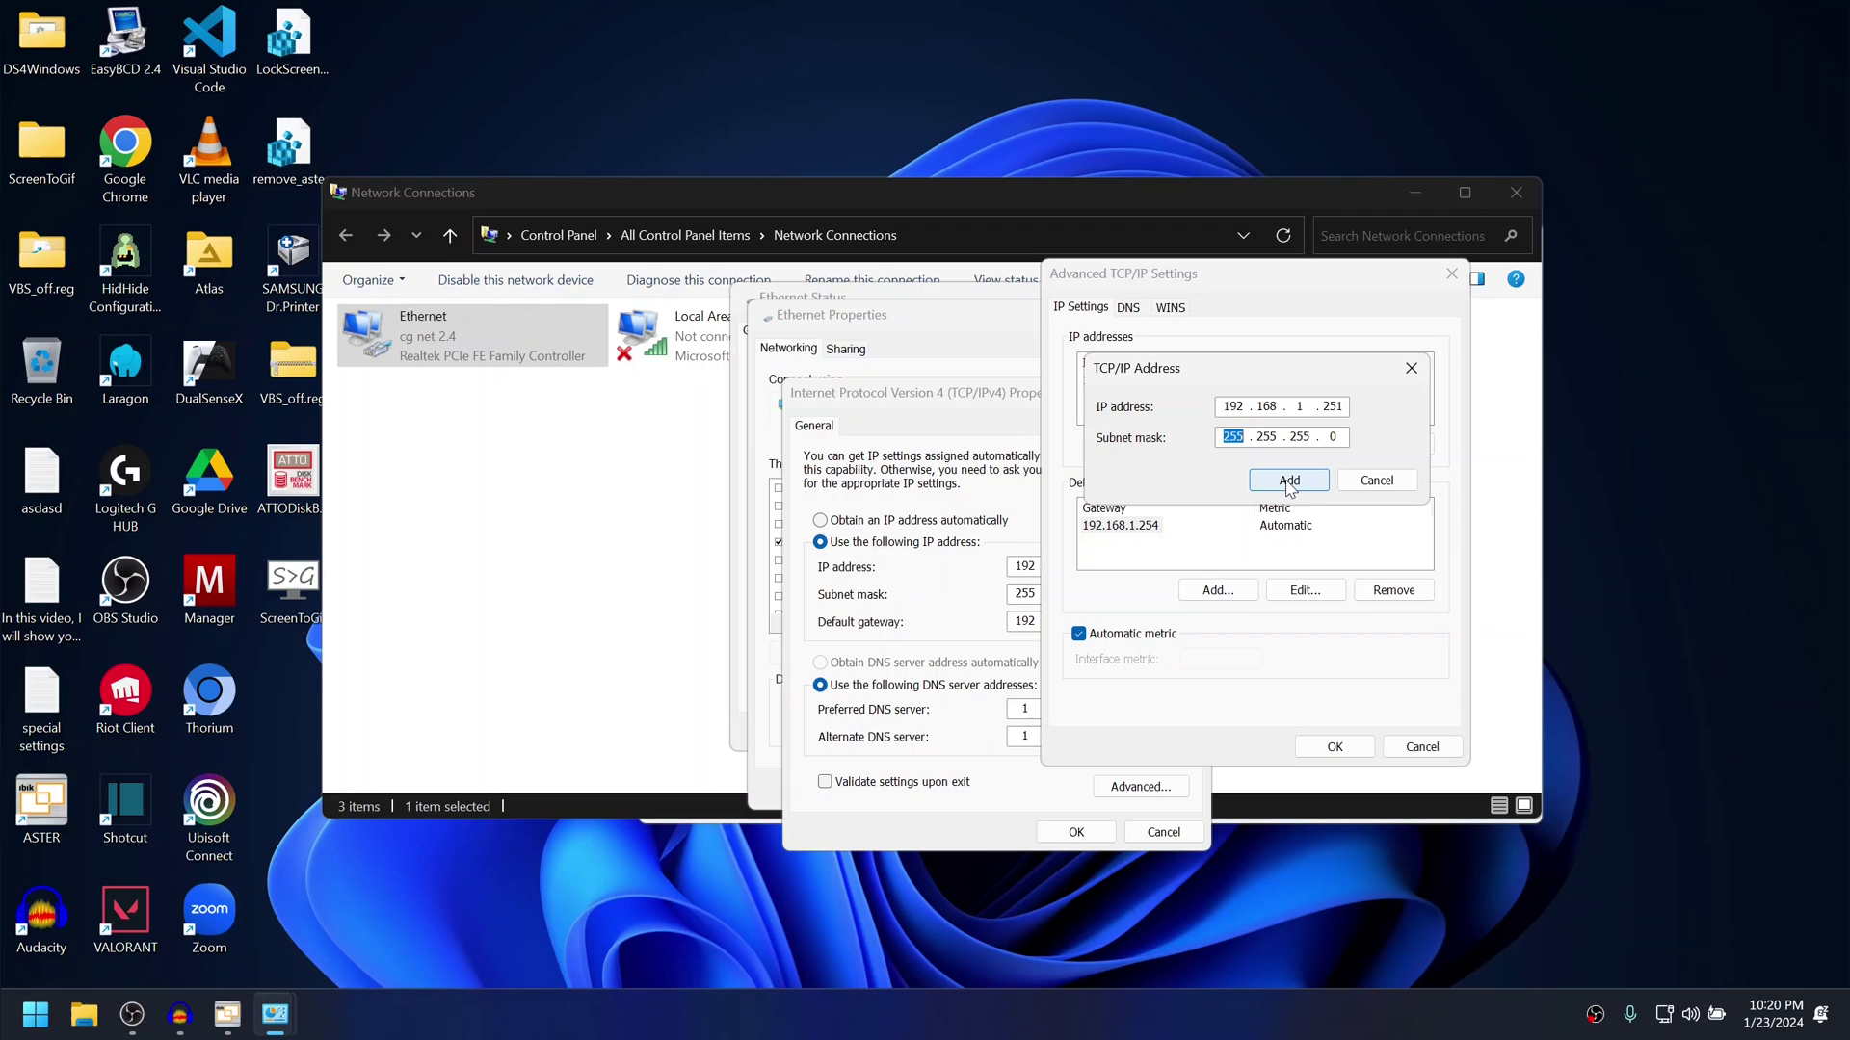
left_click(1289, 479)
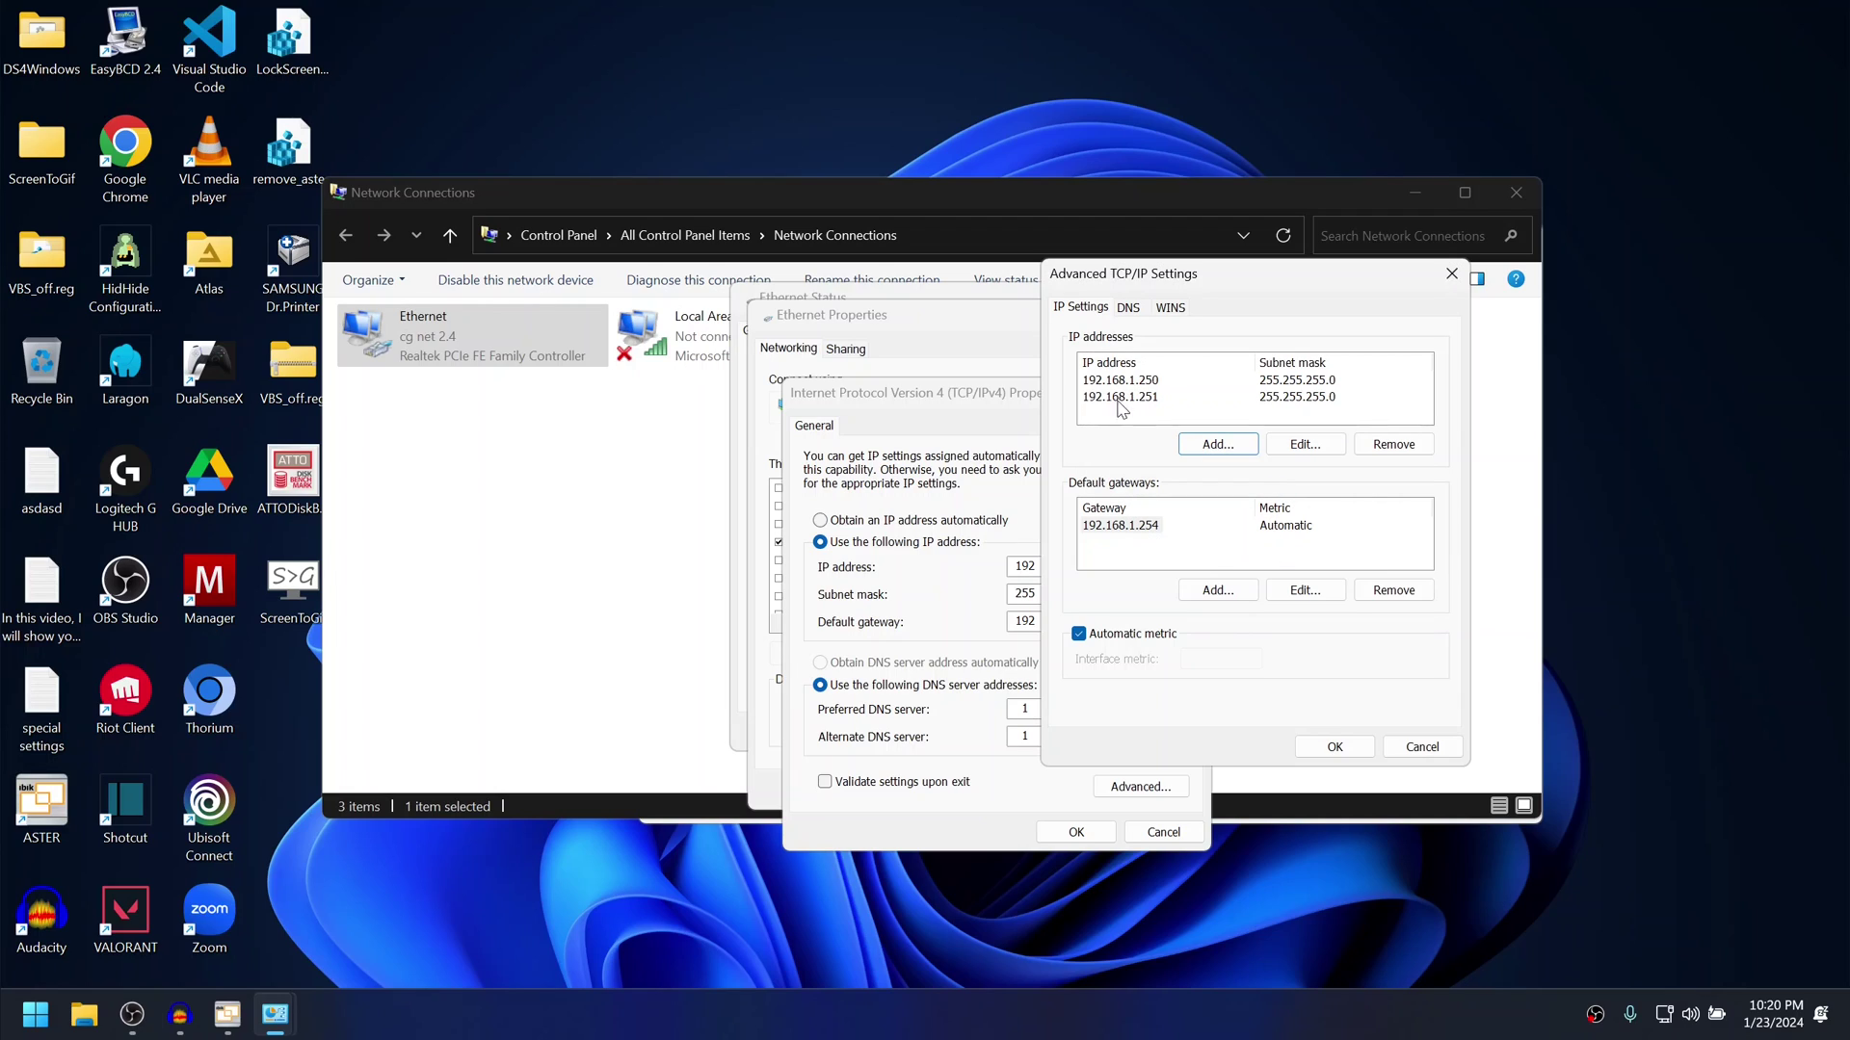
left_click(1122, 382)
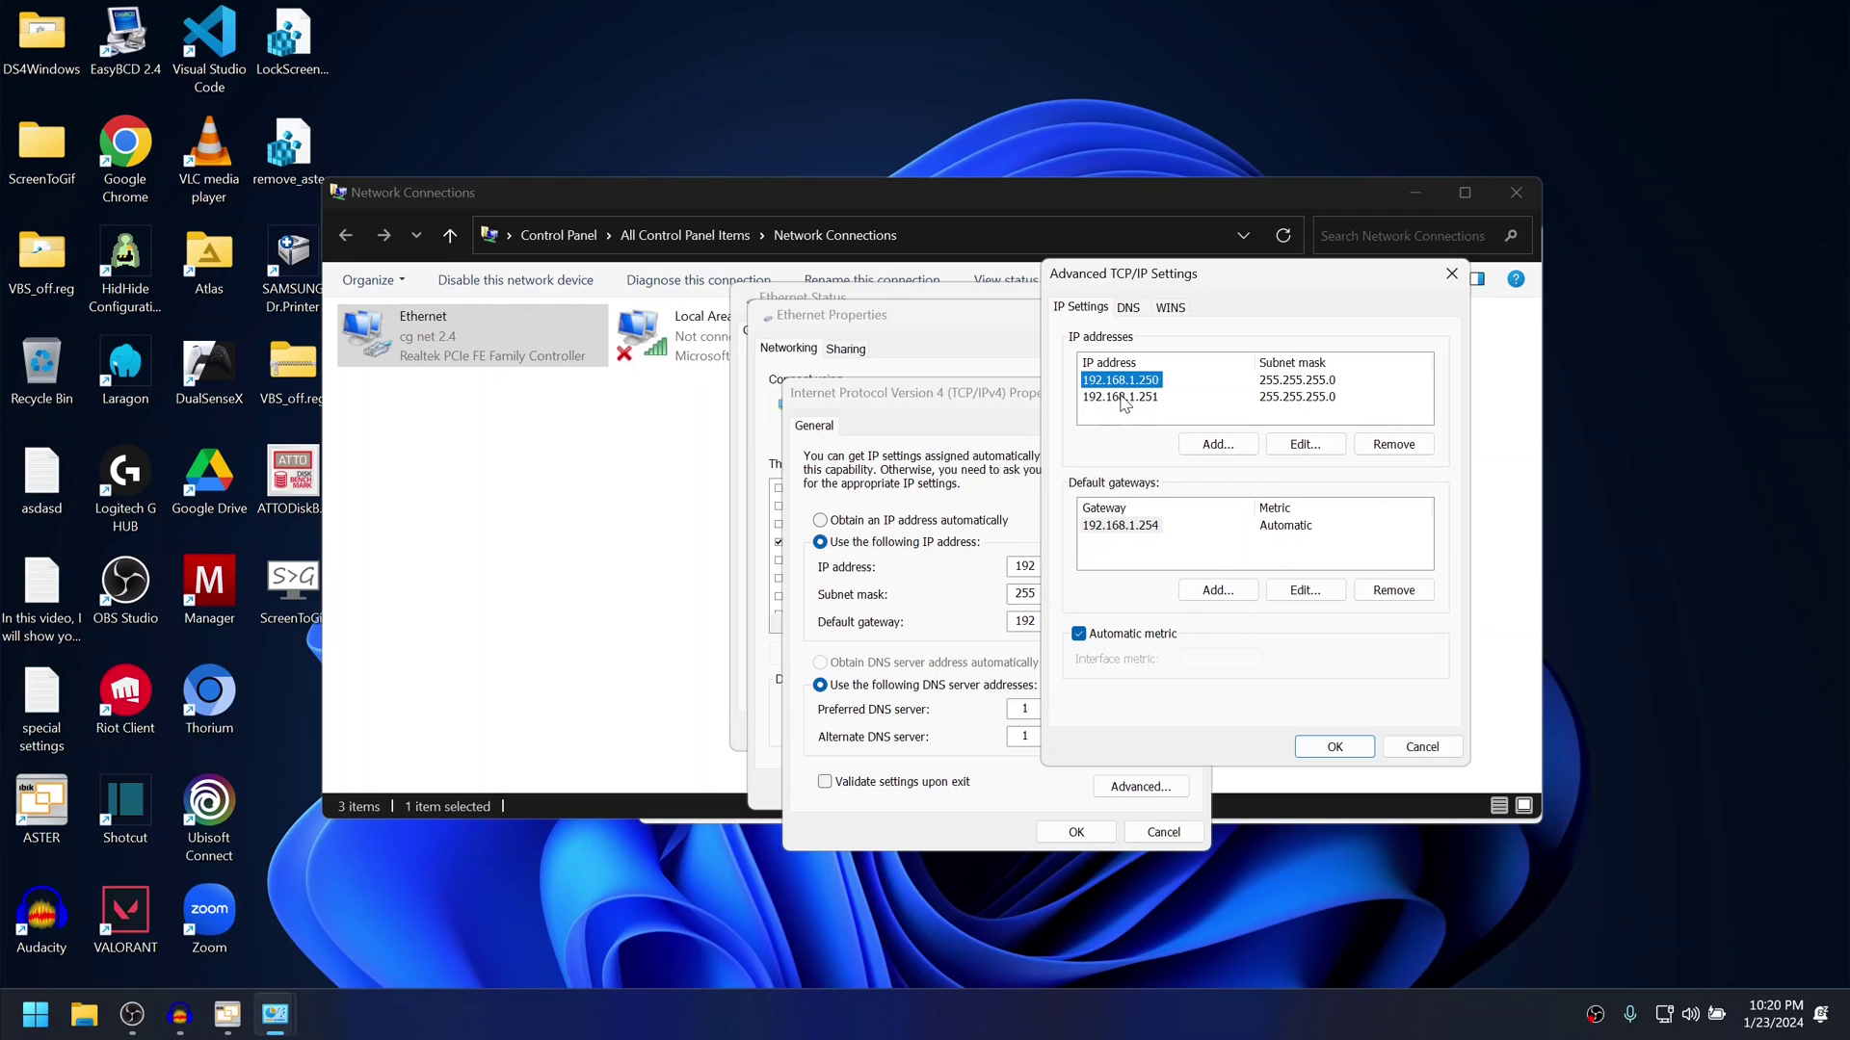
left_click(1335, 748)
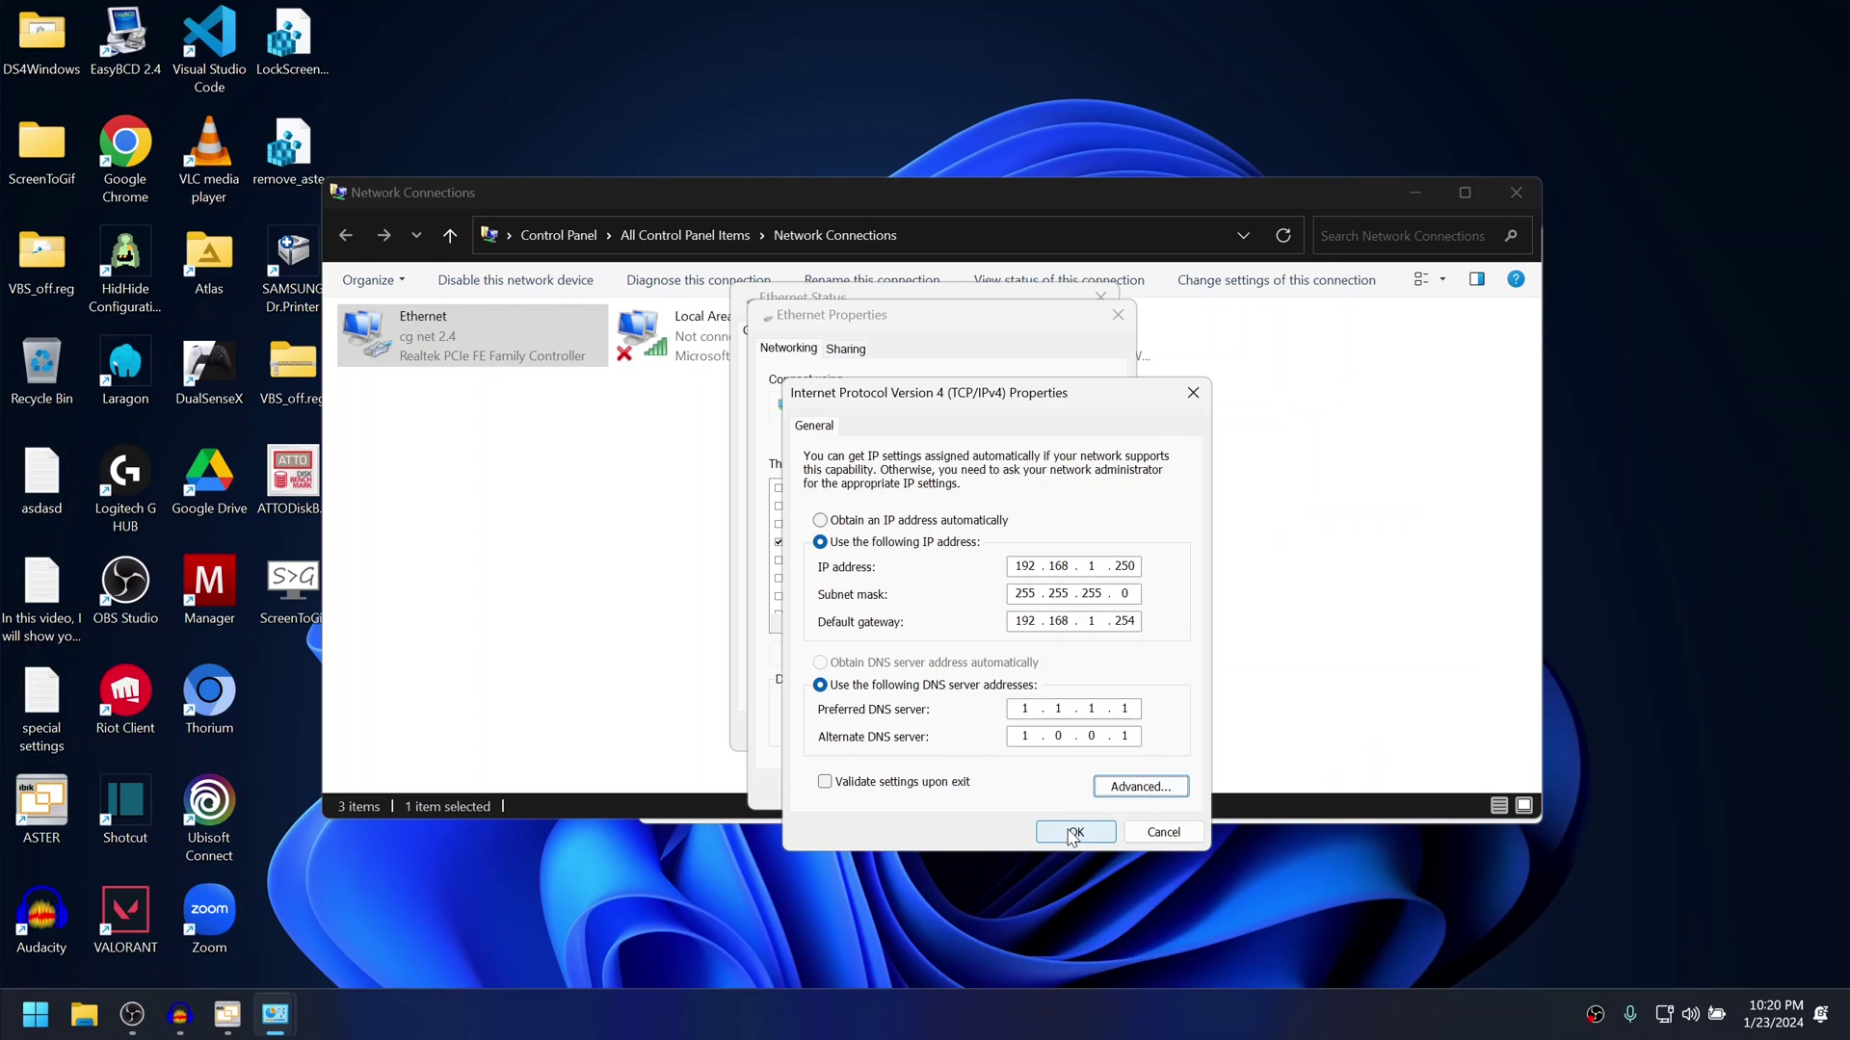
Confirm the new IPv4 settings and close Ethernet properties to apply them
left_click(1073, 834)
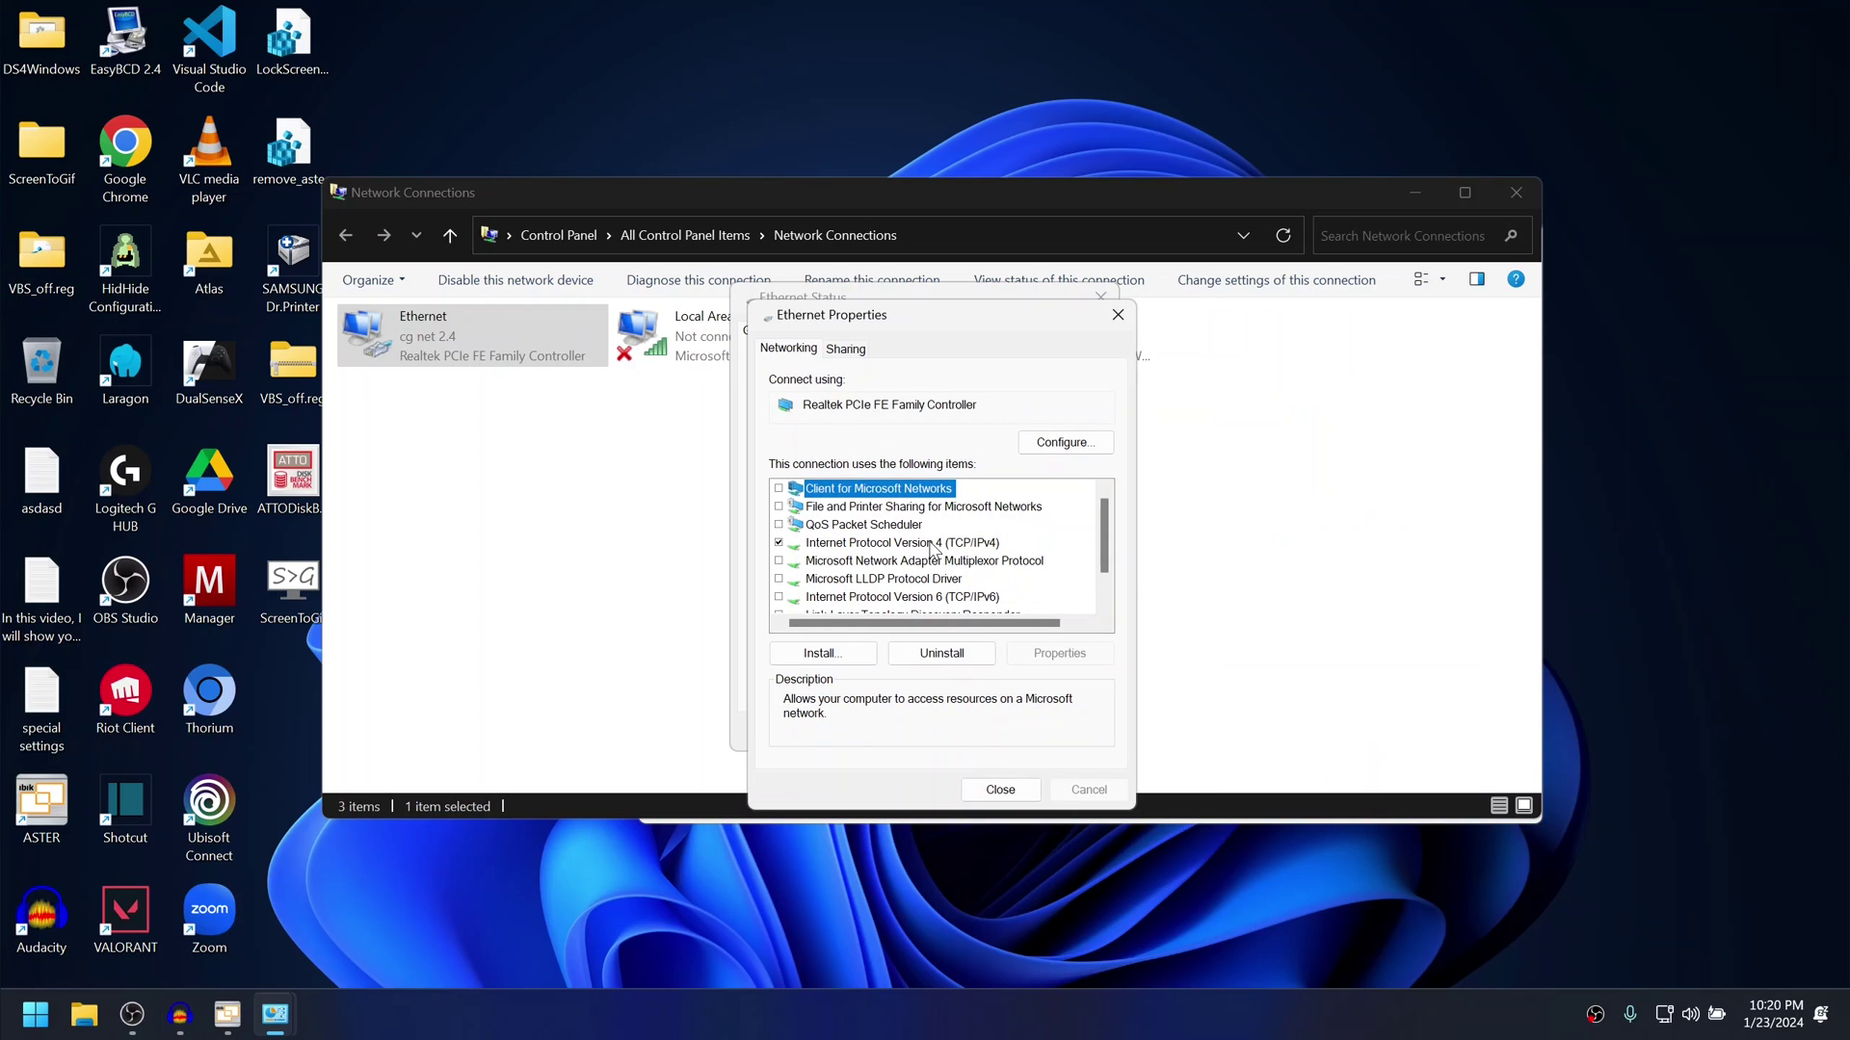
double_click(930, 544)
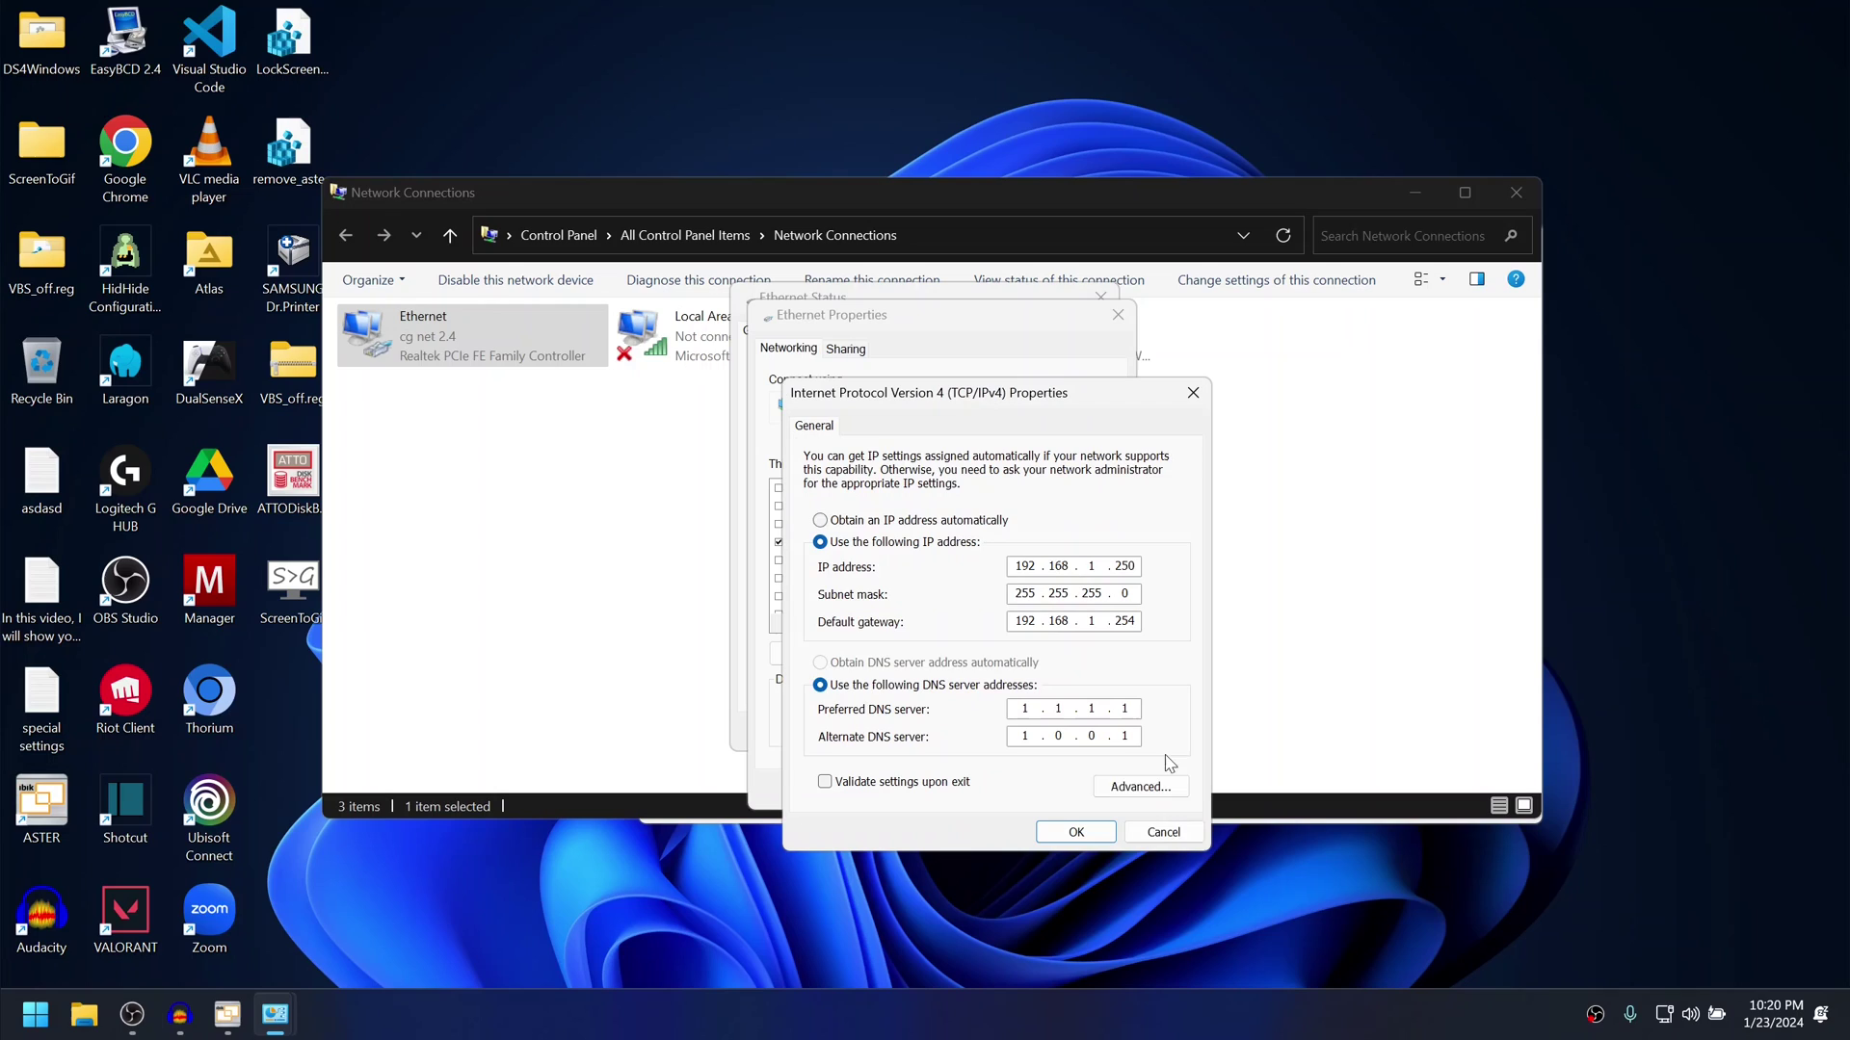
left_click(1174, 838)
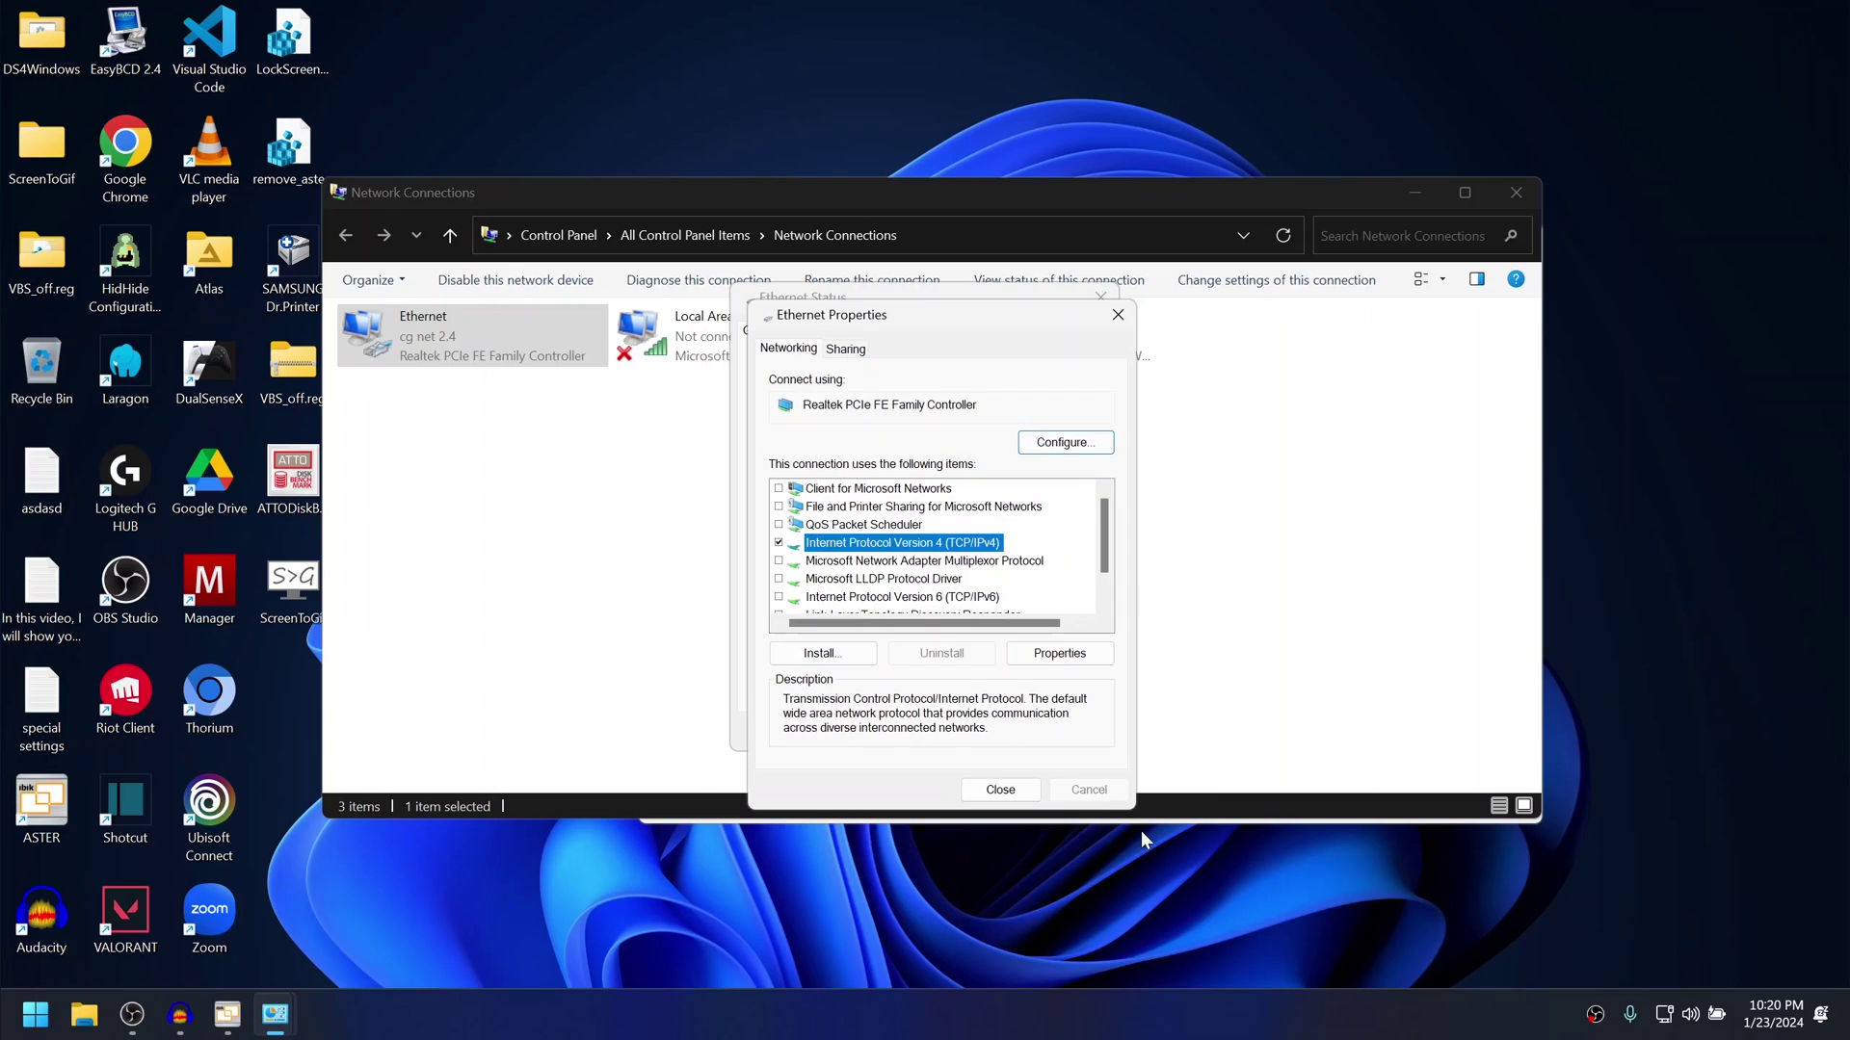
left_click(998, 793)
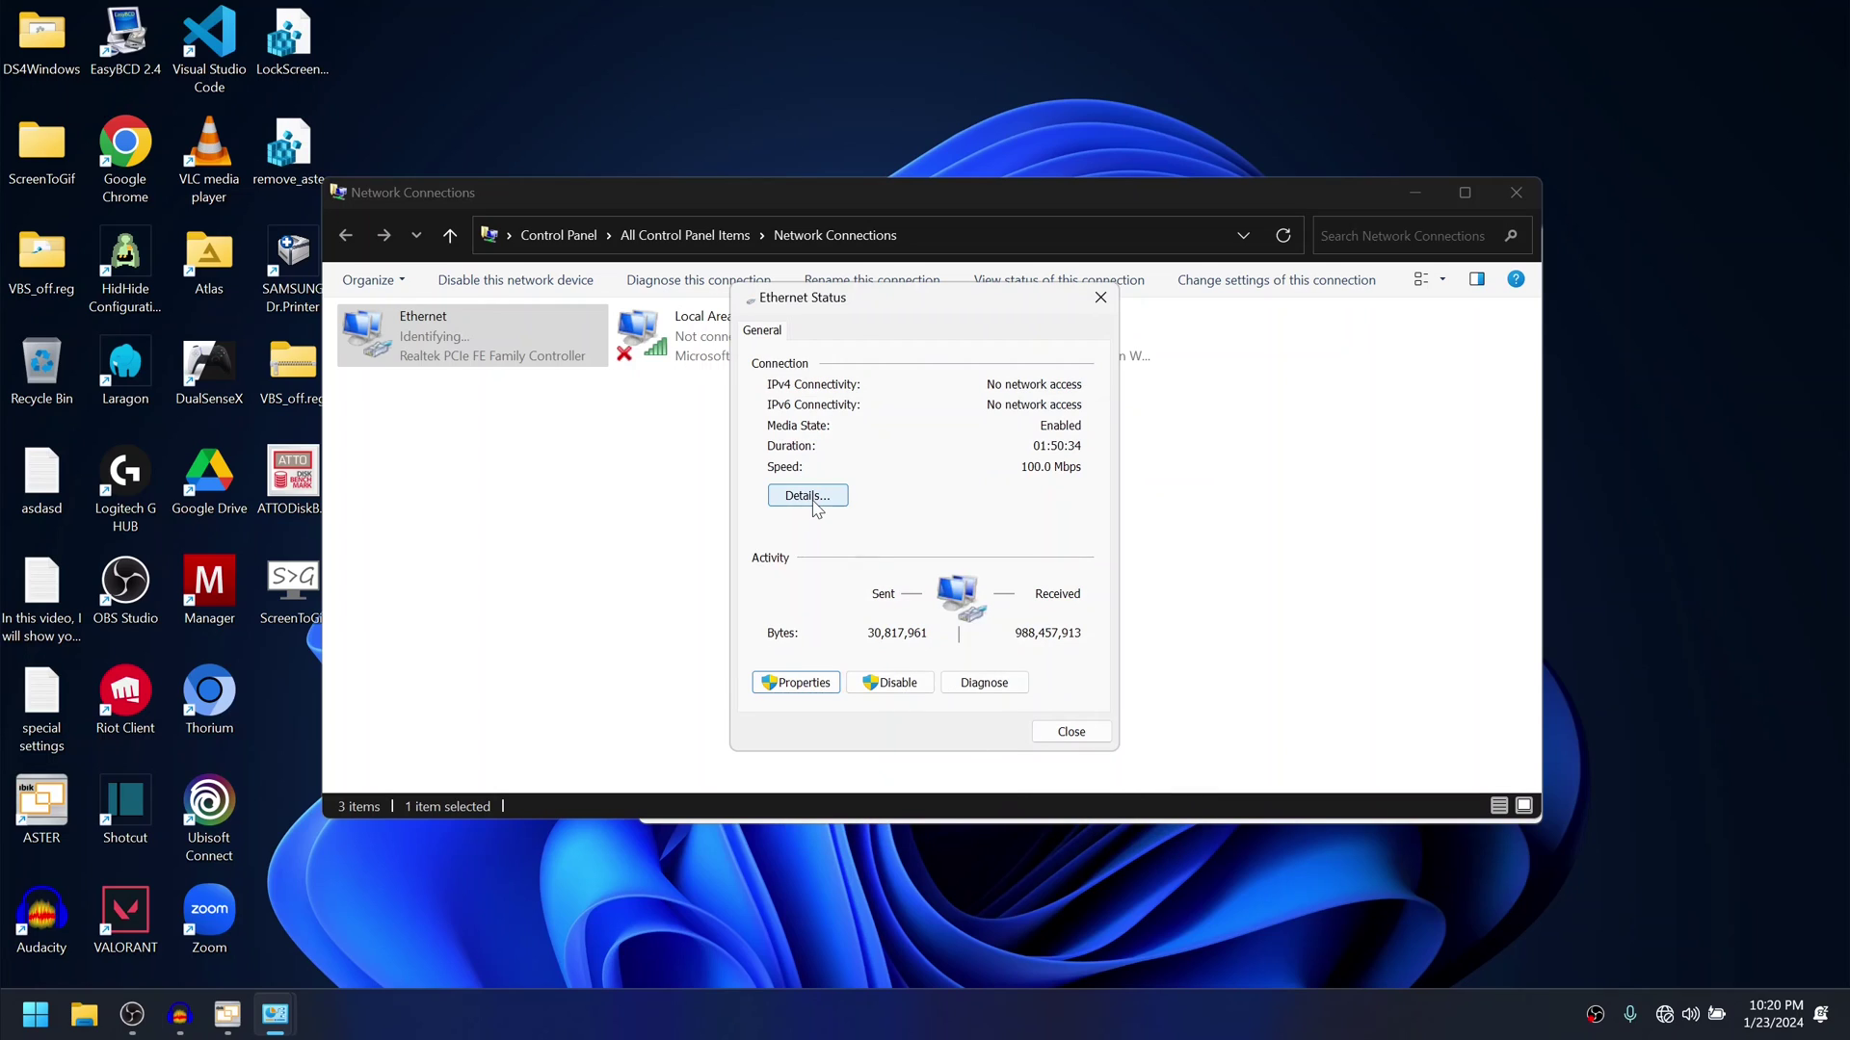
Verify 192.168.1.250 and 192.168.1.251 in Ethernet details, then show ASTER's Workplaces page
left_click(814, 495)
left_click(987, 476)
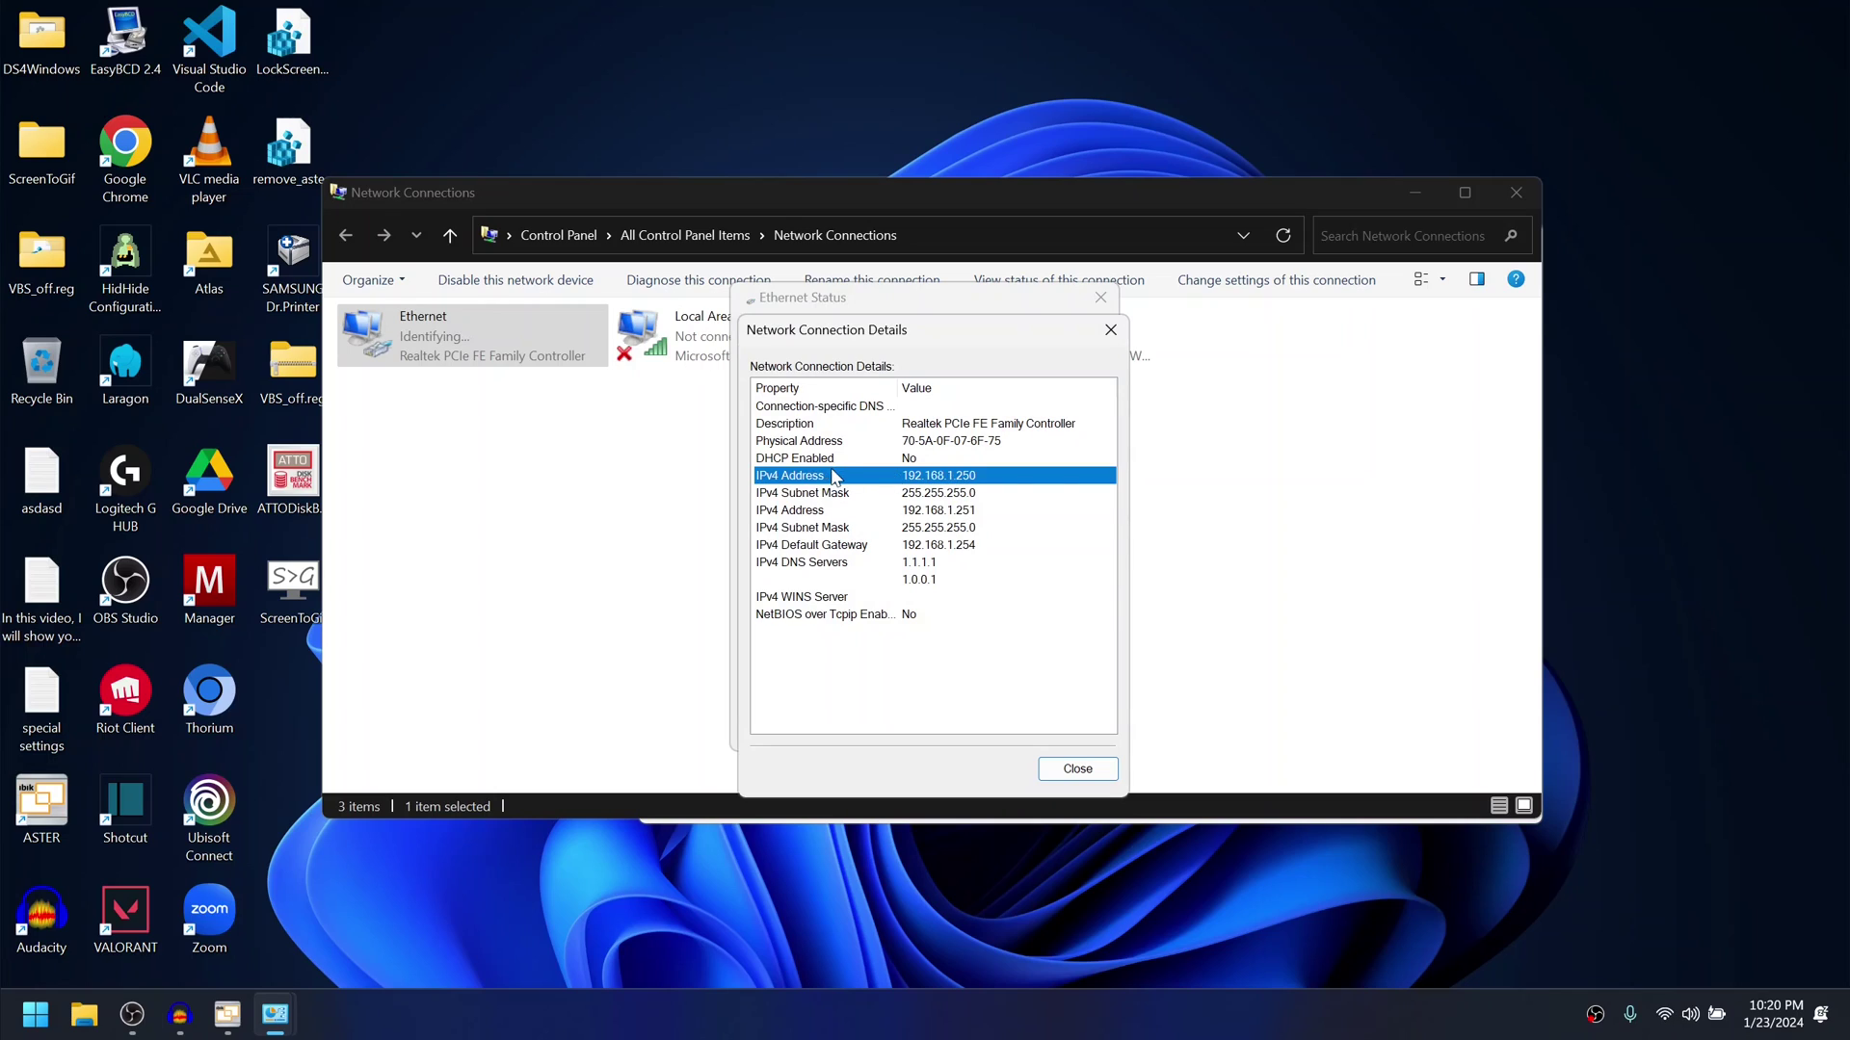
left_click(817, 513)
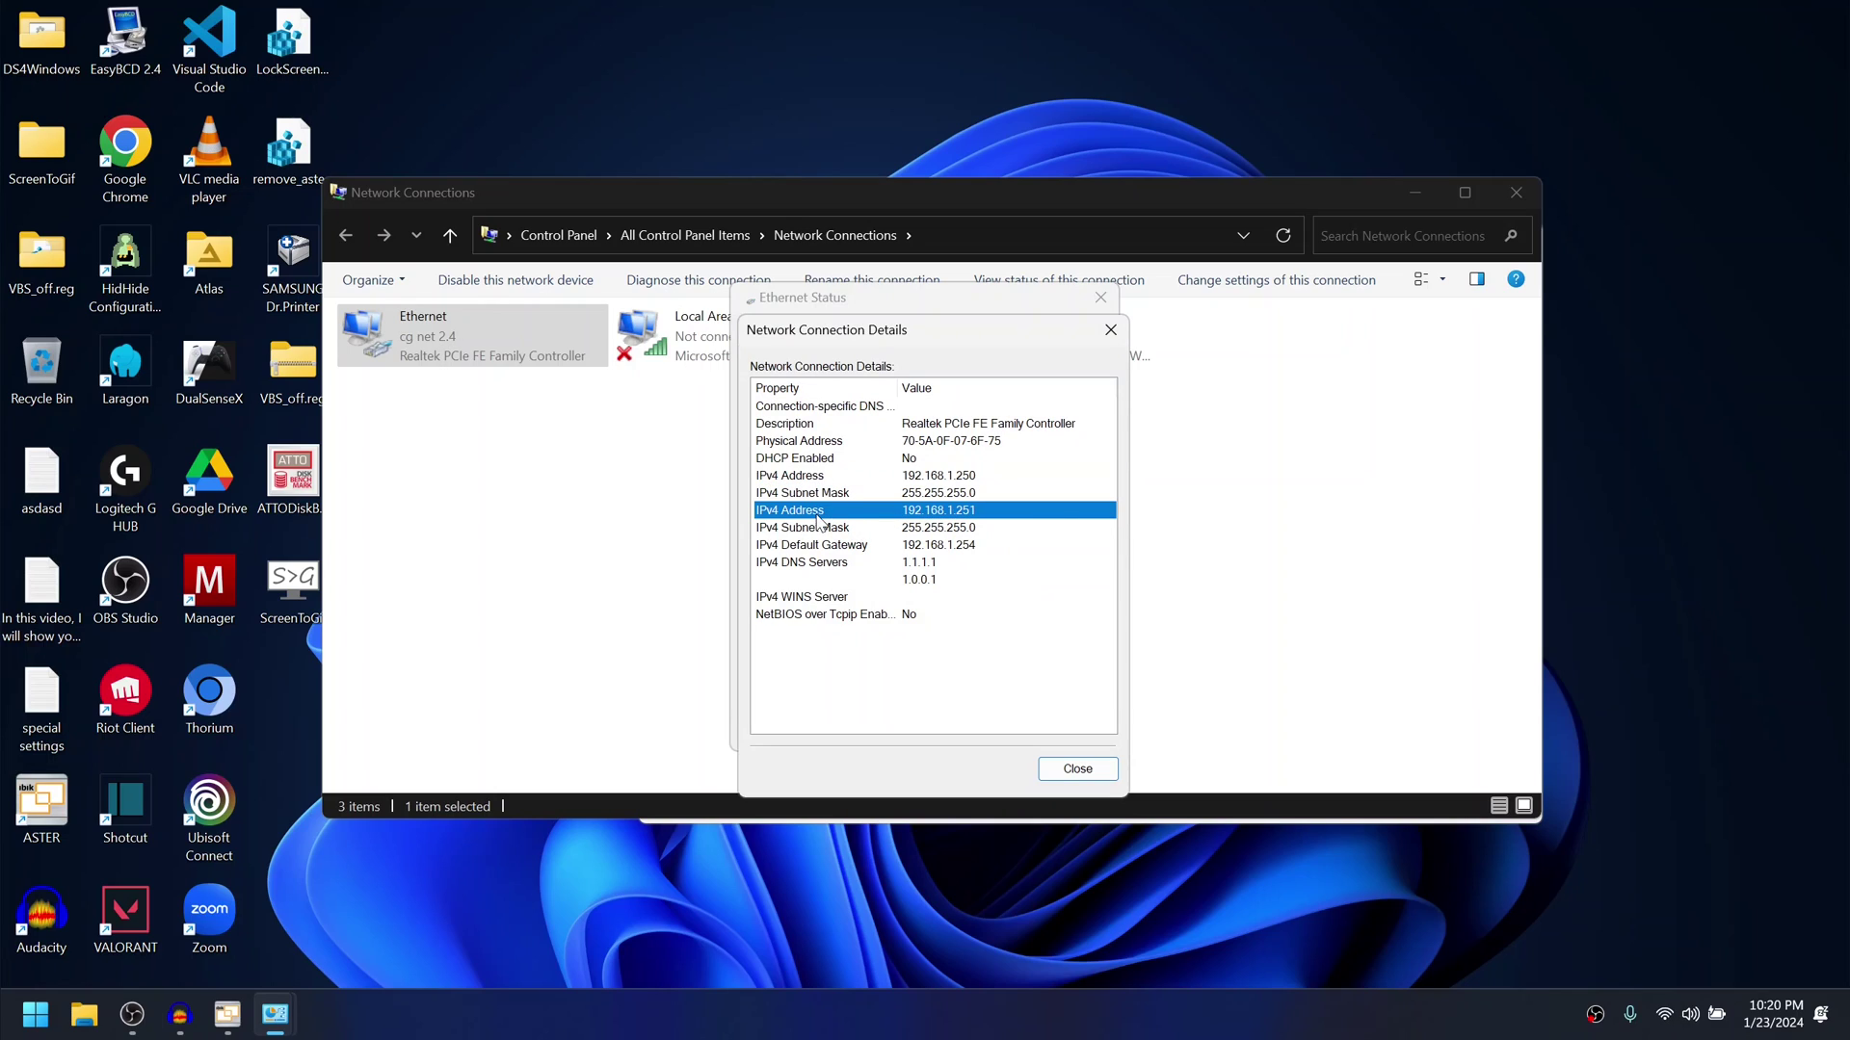
left_click(1077, 769)
left_click(1069, 737)
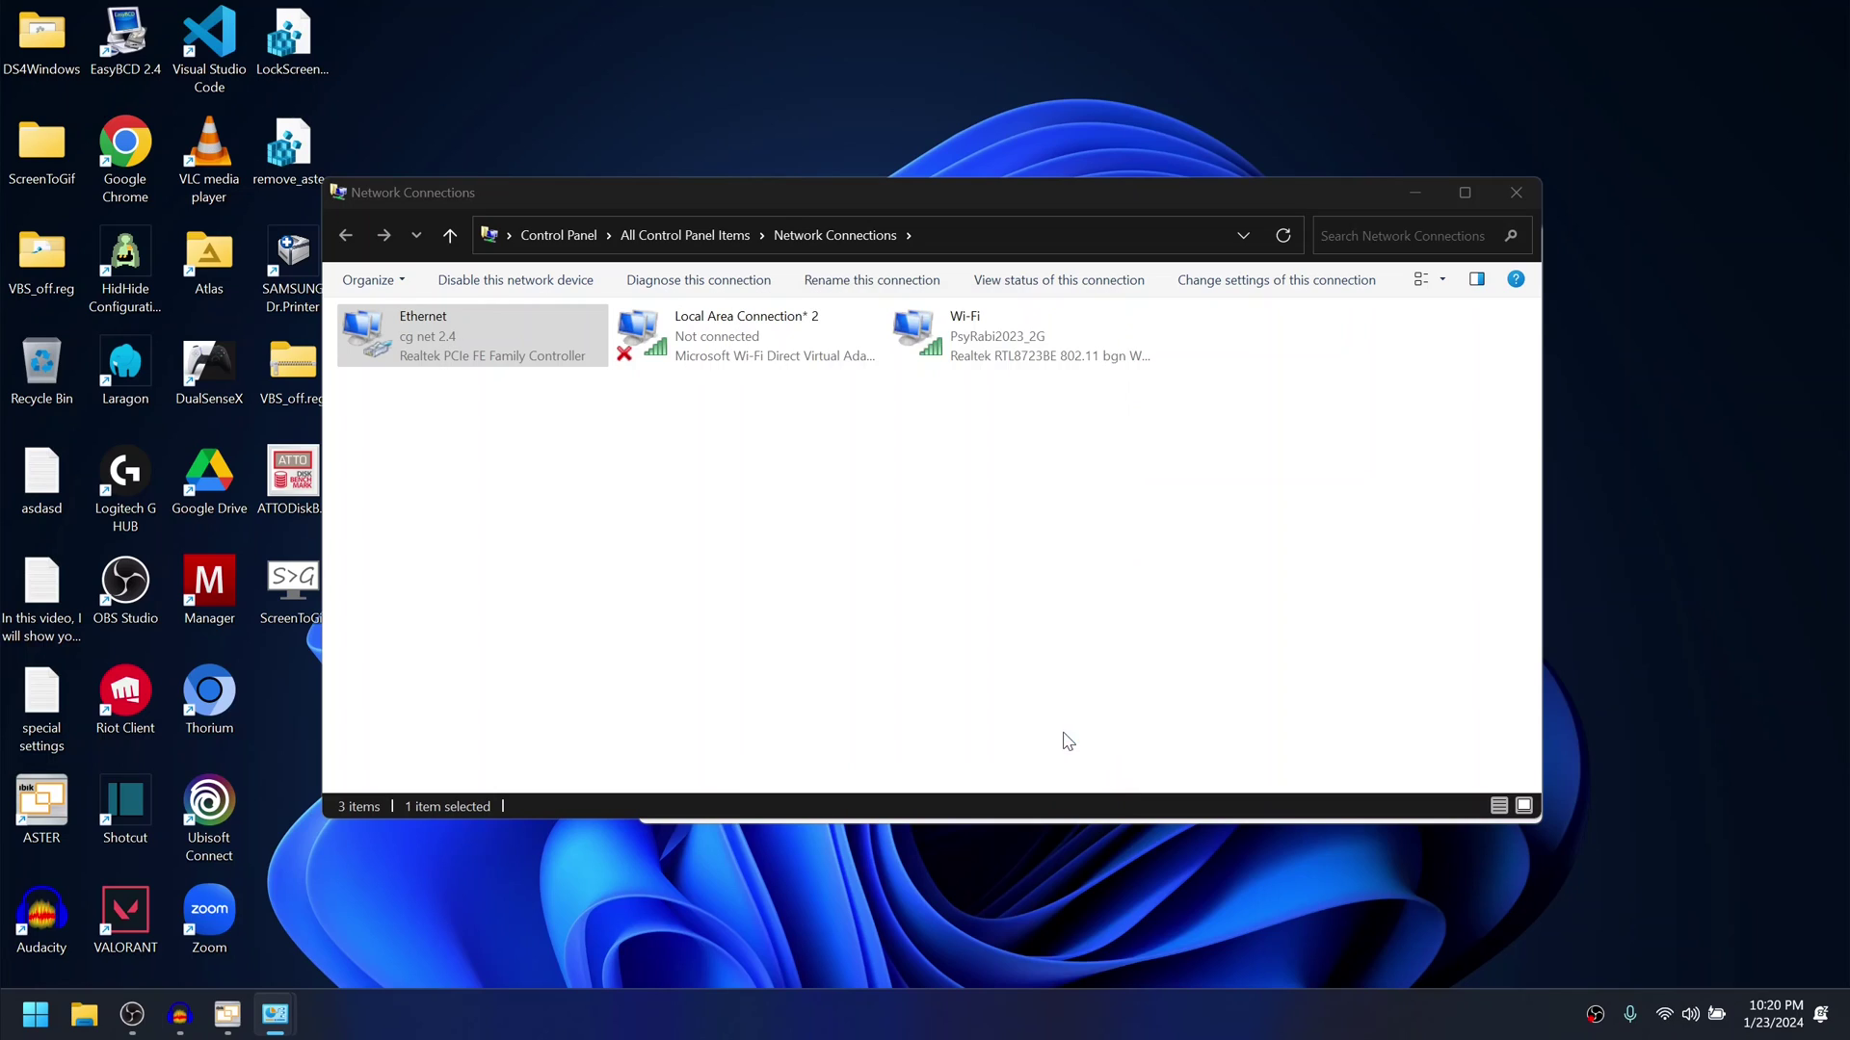
left_click(1516, 191)
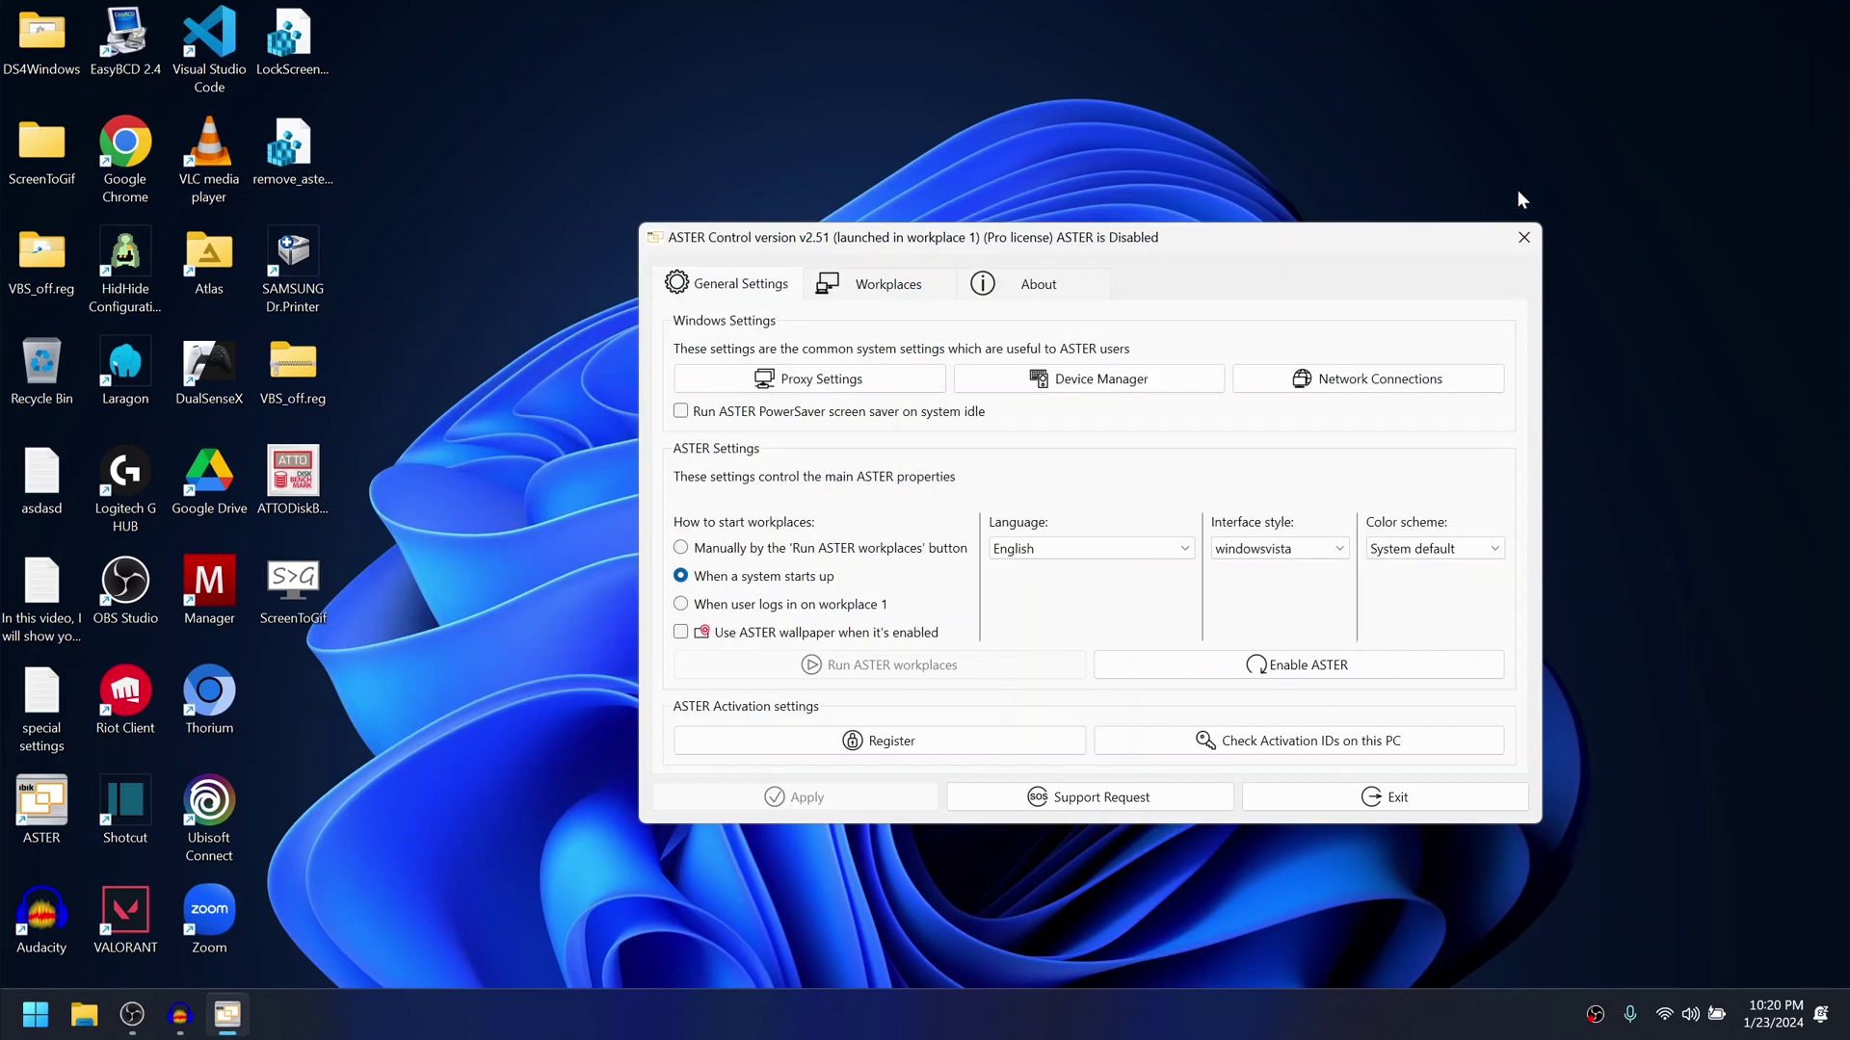
left_click(874, 289)
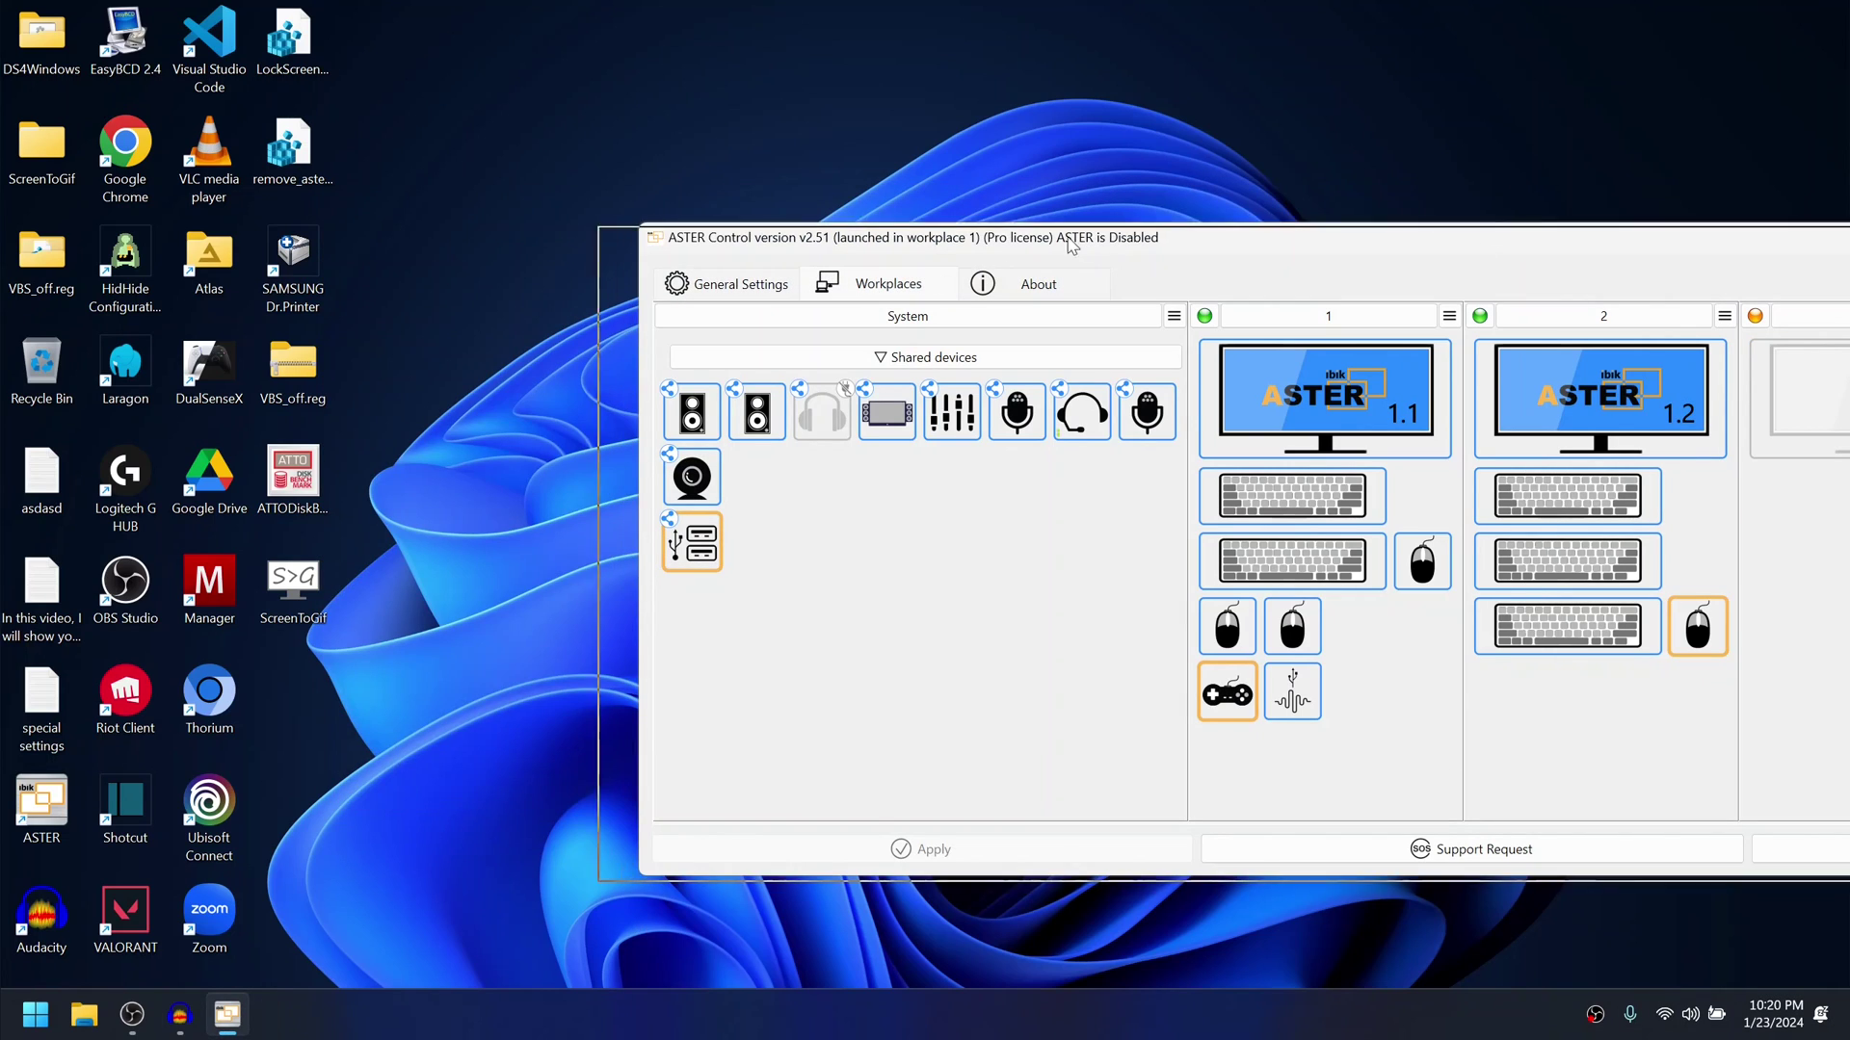
left_click_drag(1108, 231, 567, 174)
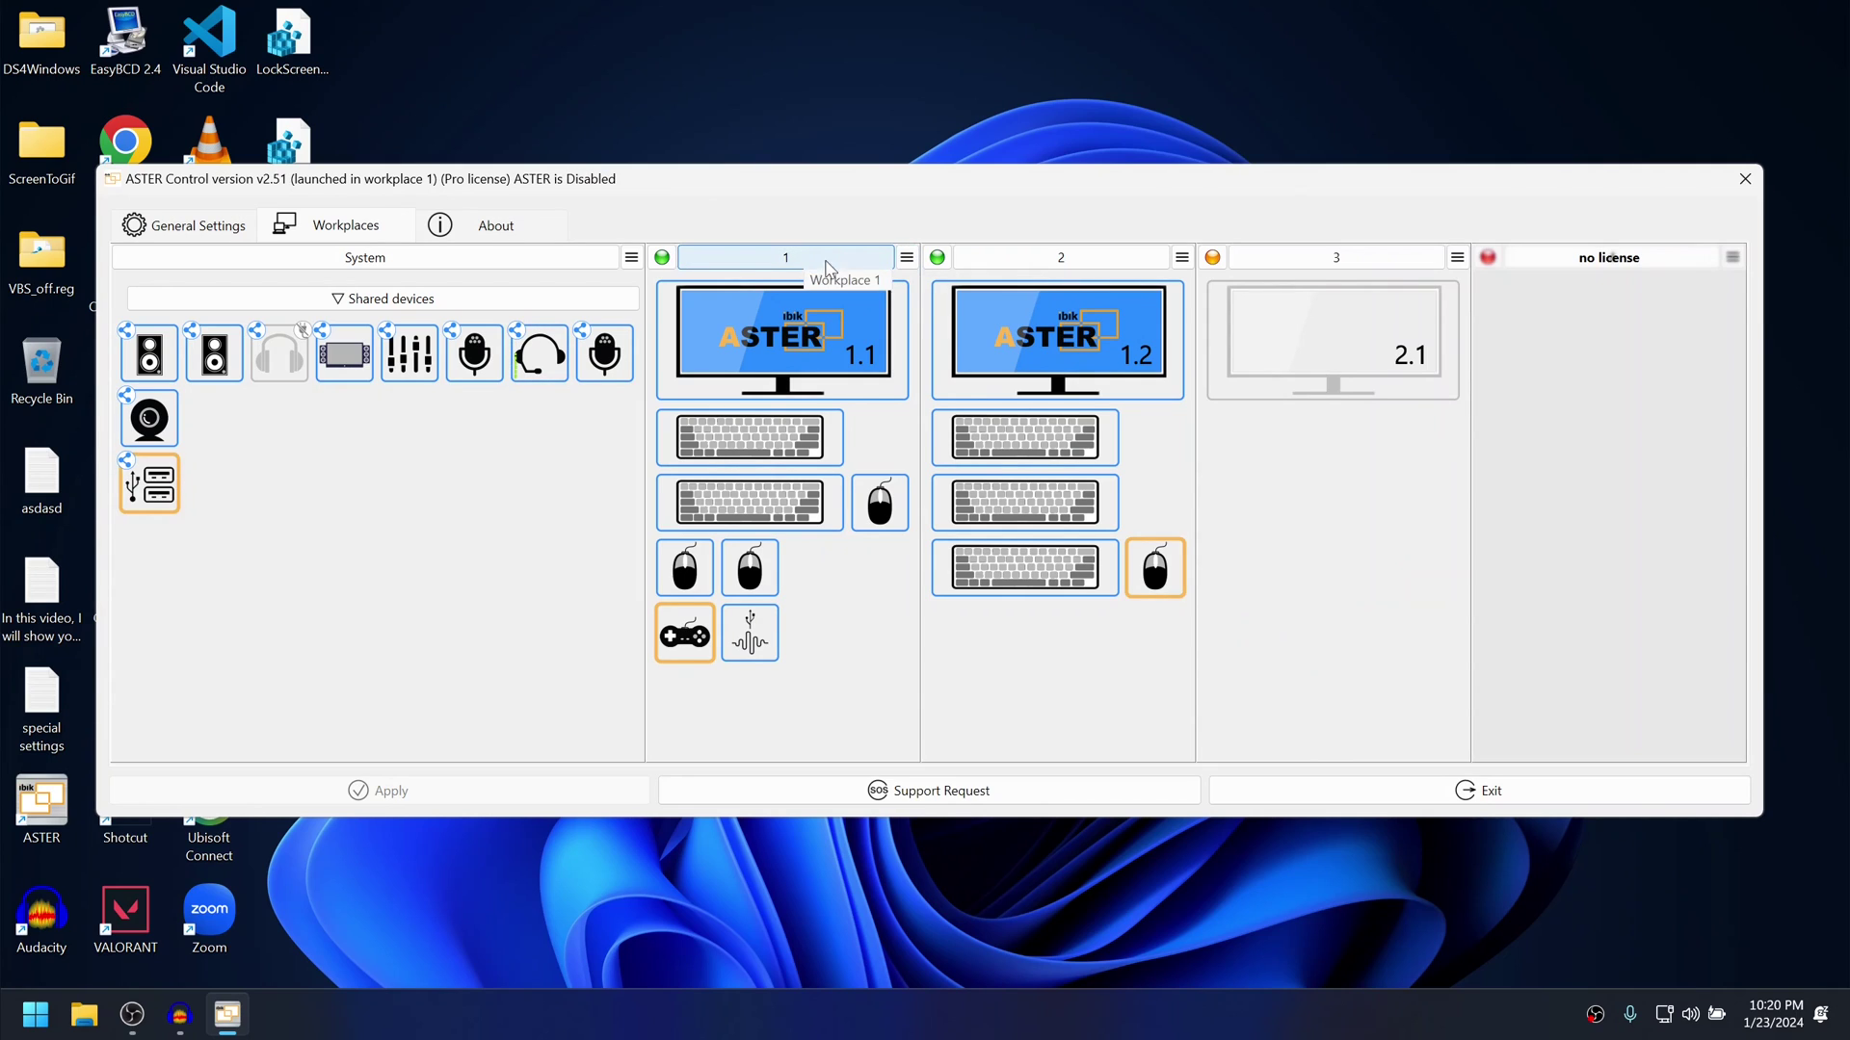
Assign IP address 192.168.1.250 to workplace 1
left_click(907, 257)
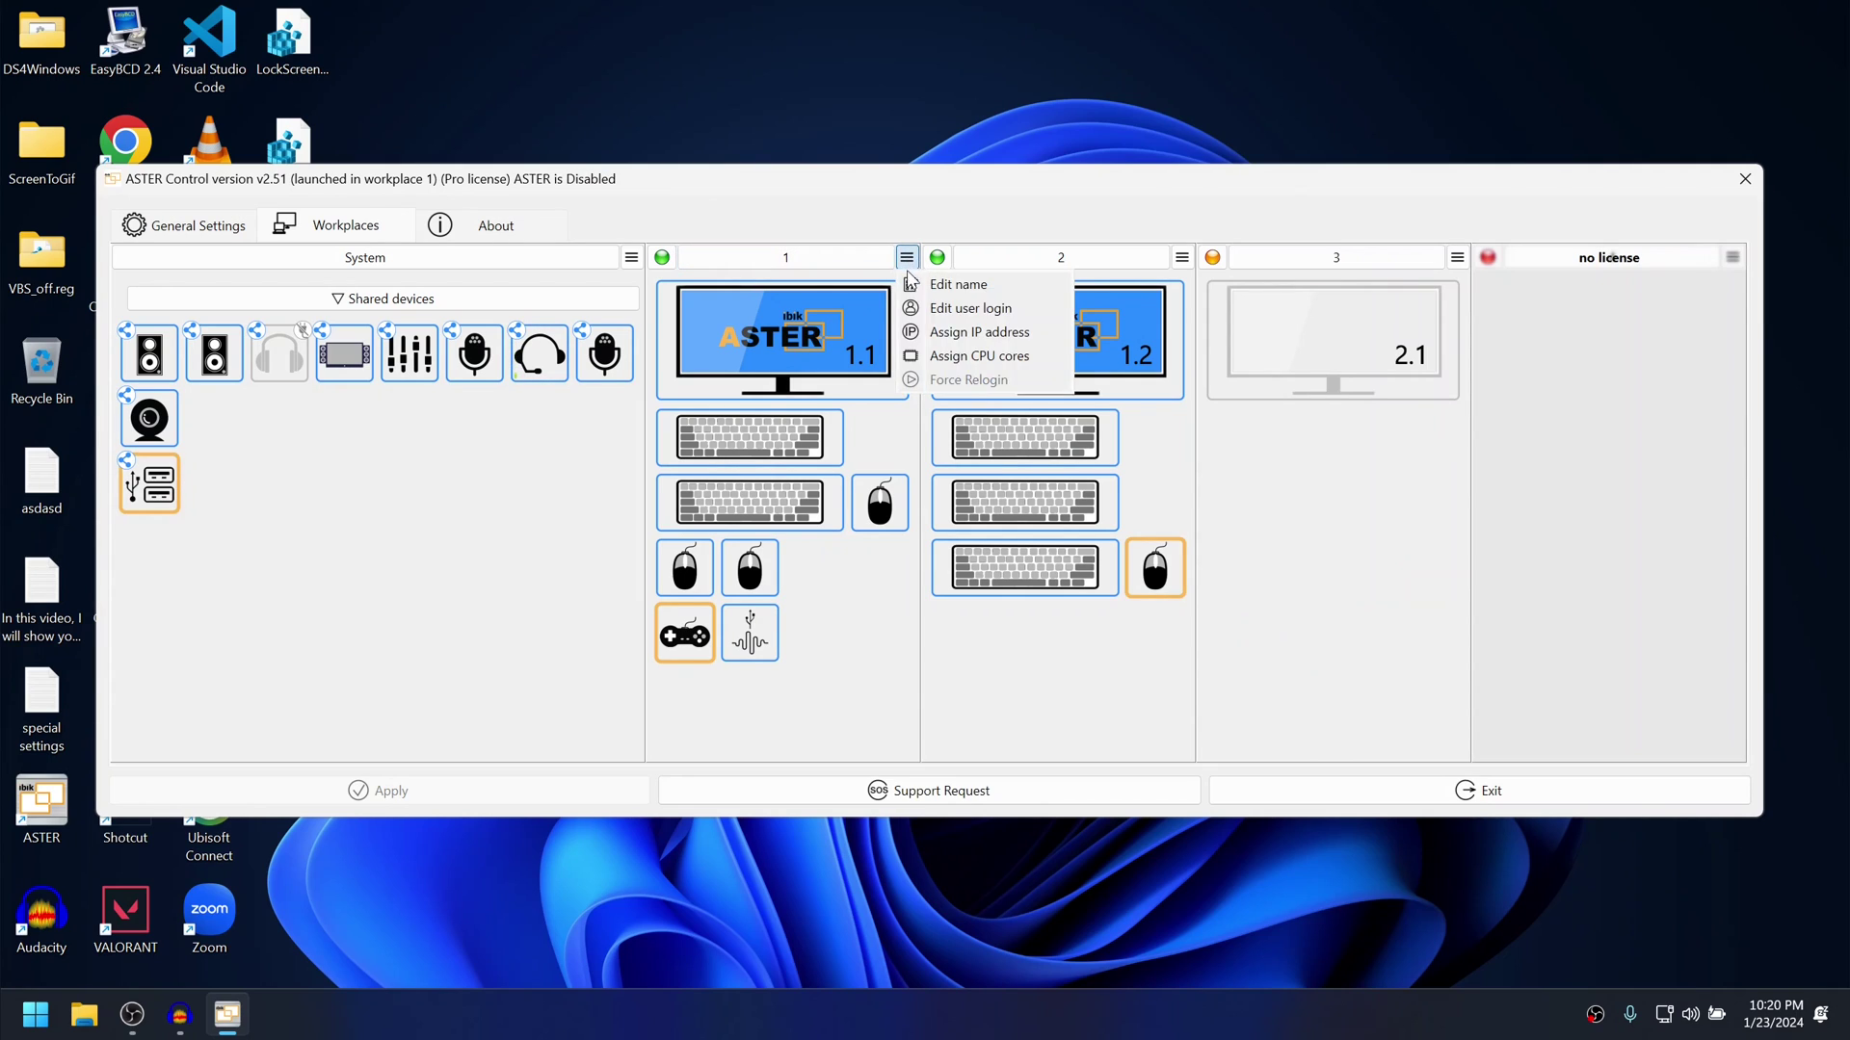
left_click(949, 336)
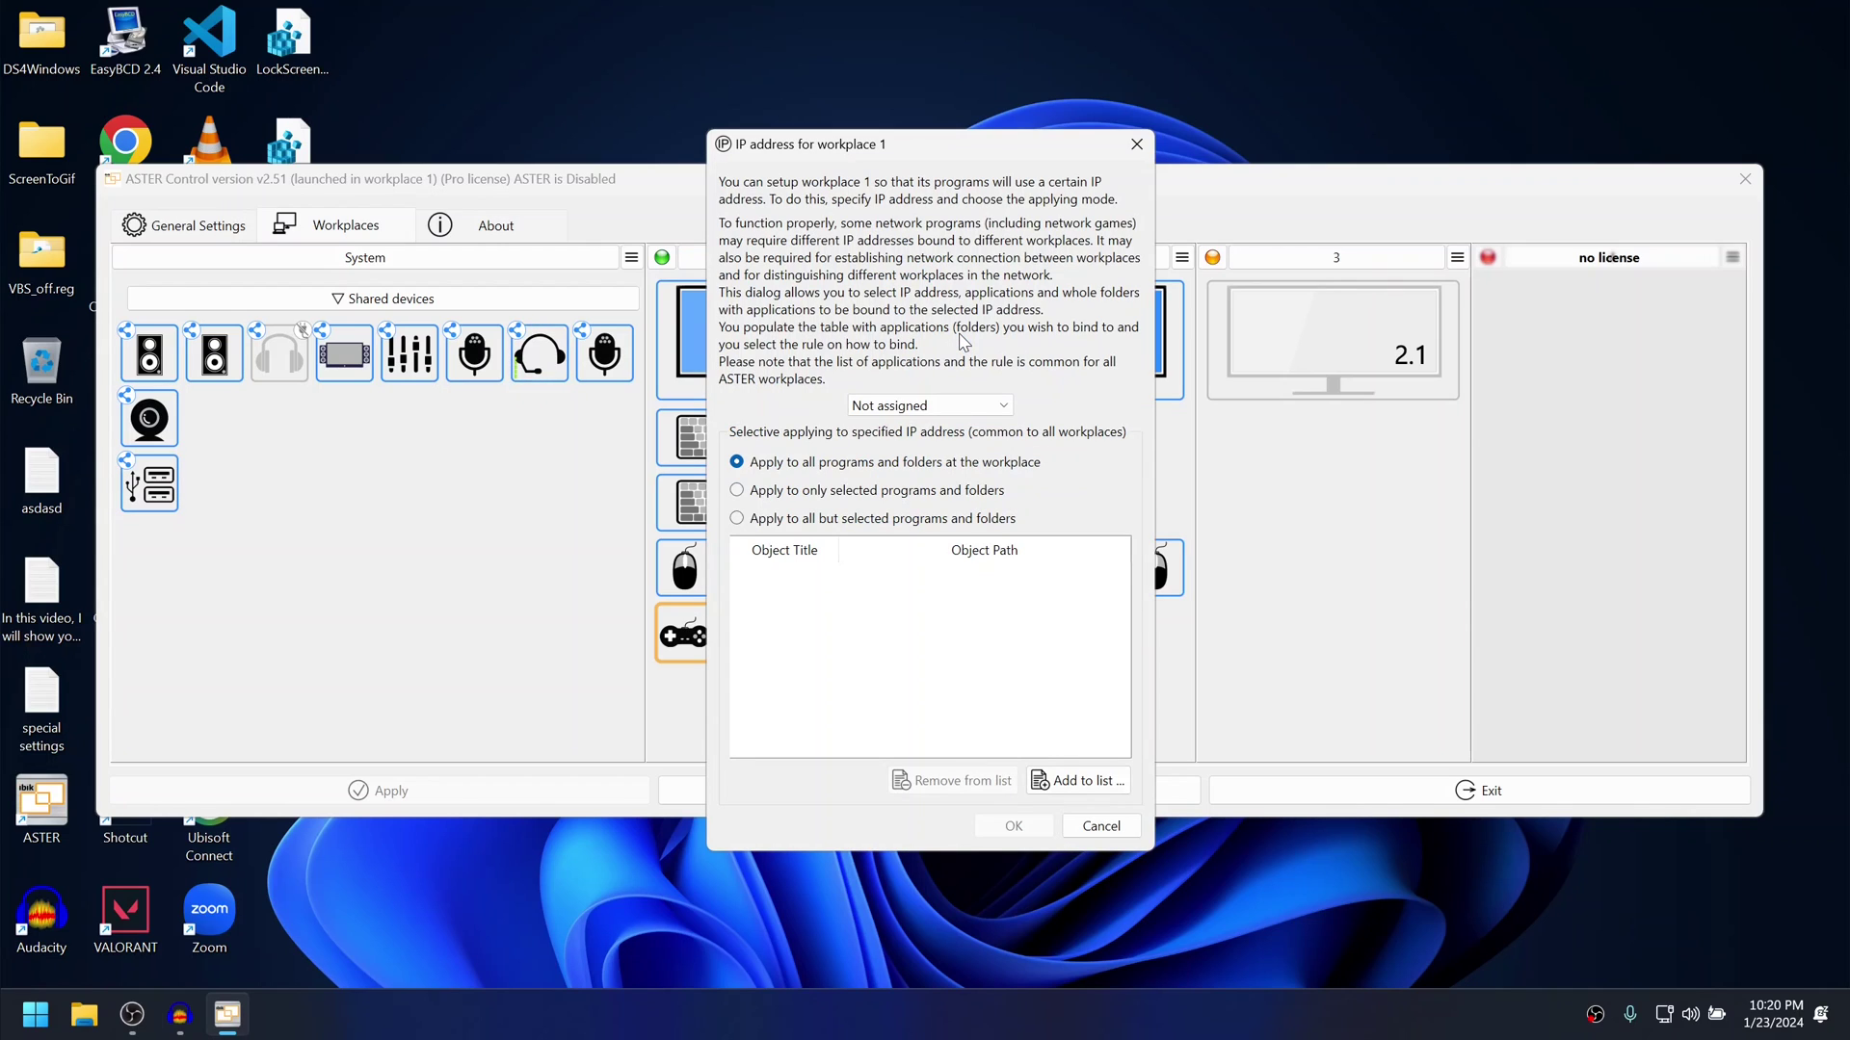
left_click(962, 408)
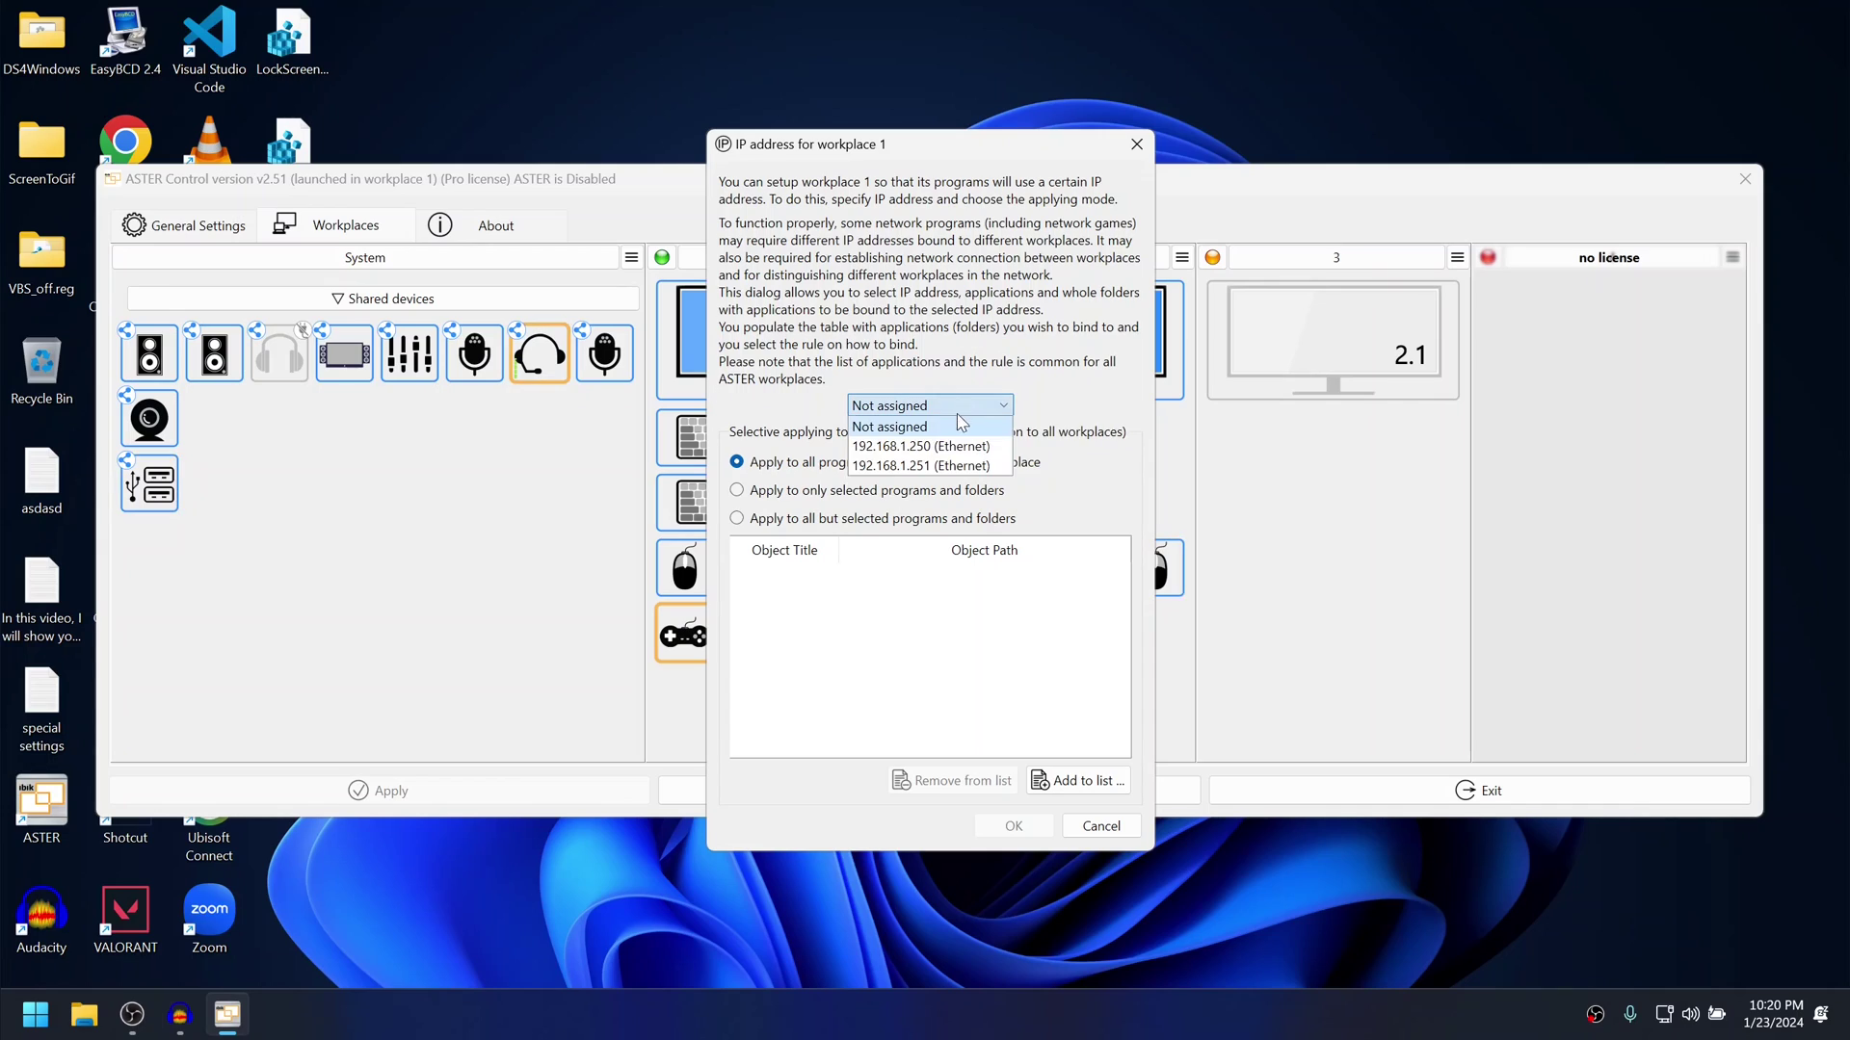
left_click(920, 448)
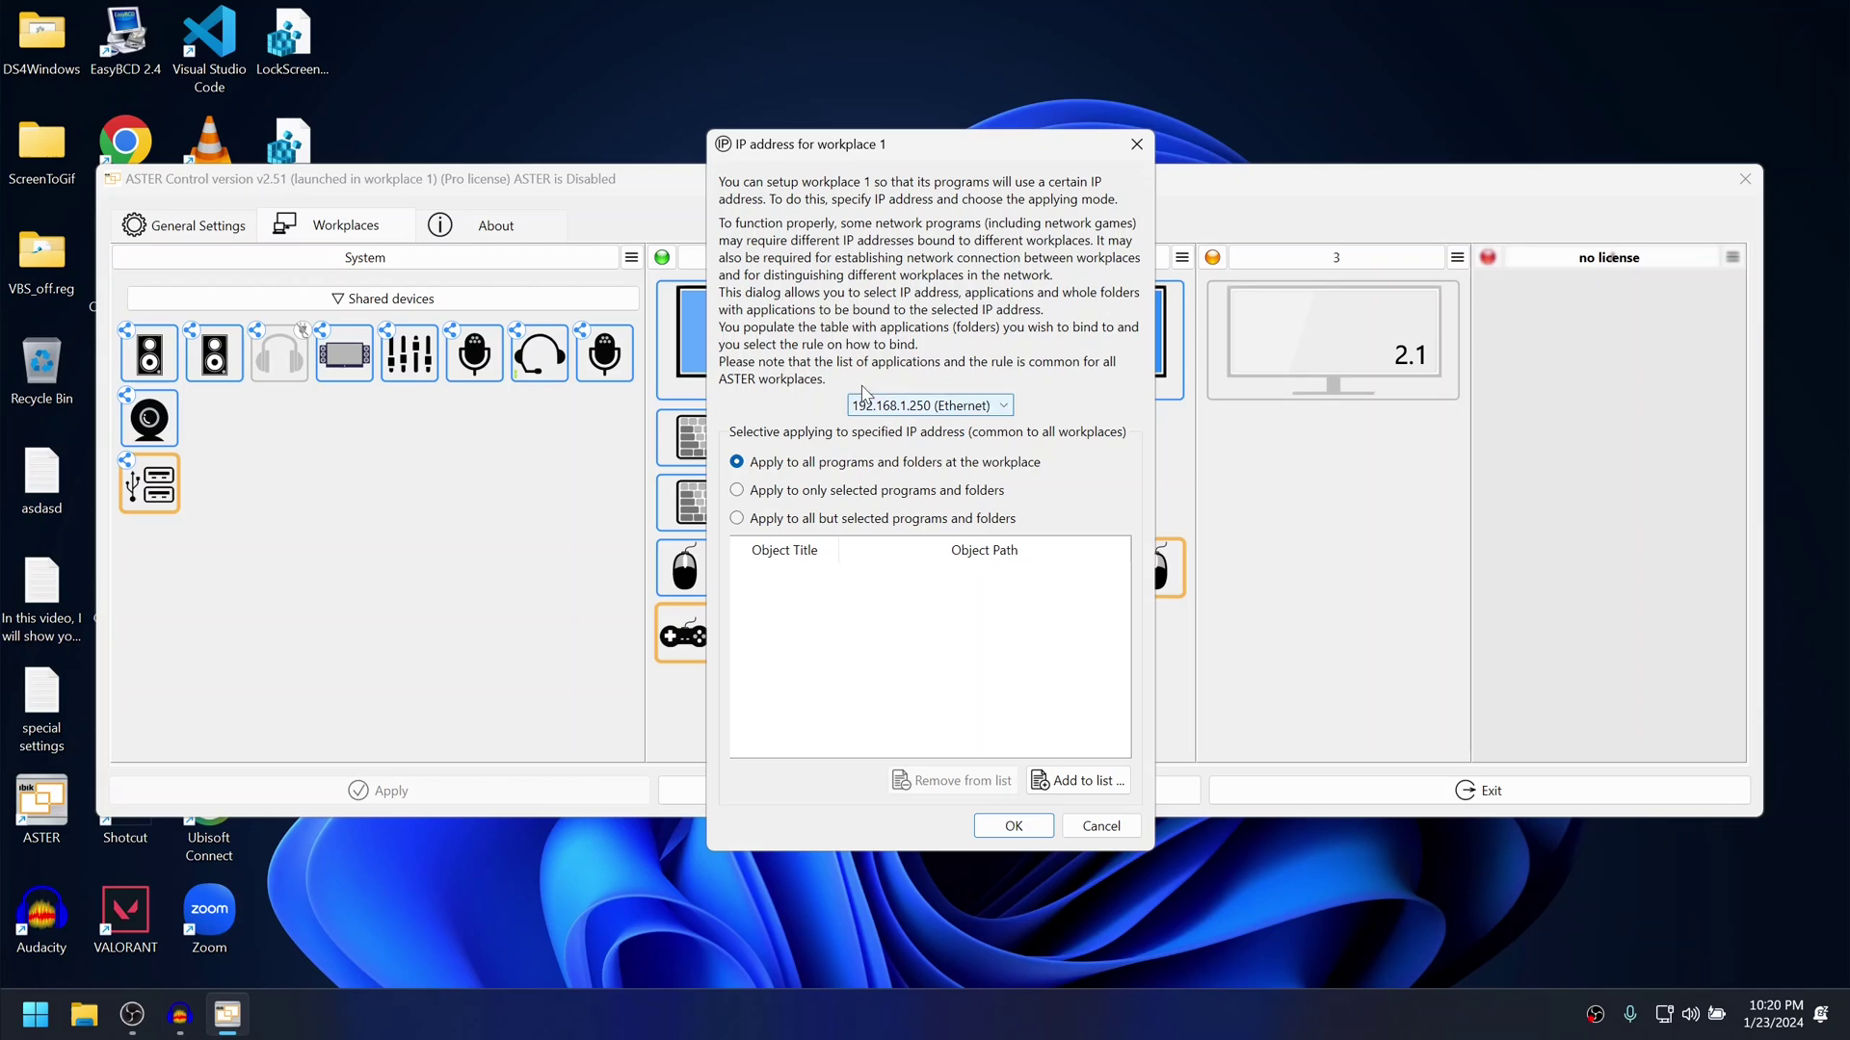
left_click(1014, 826)
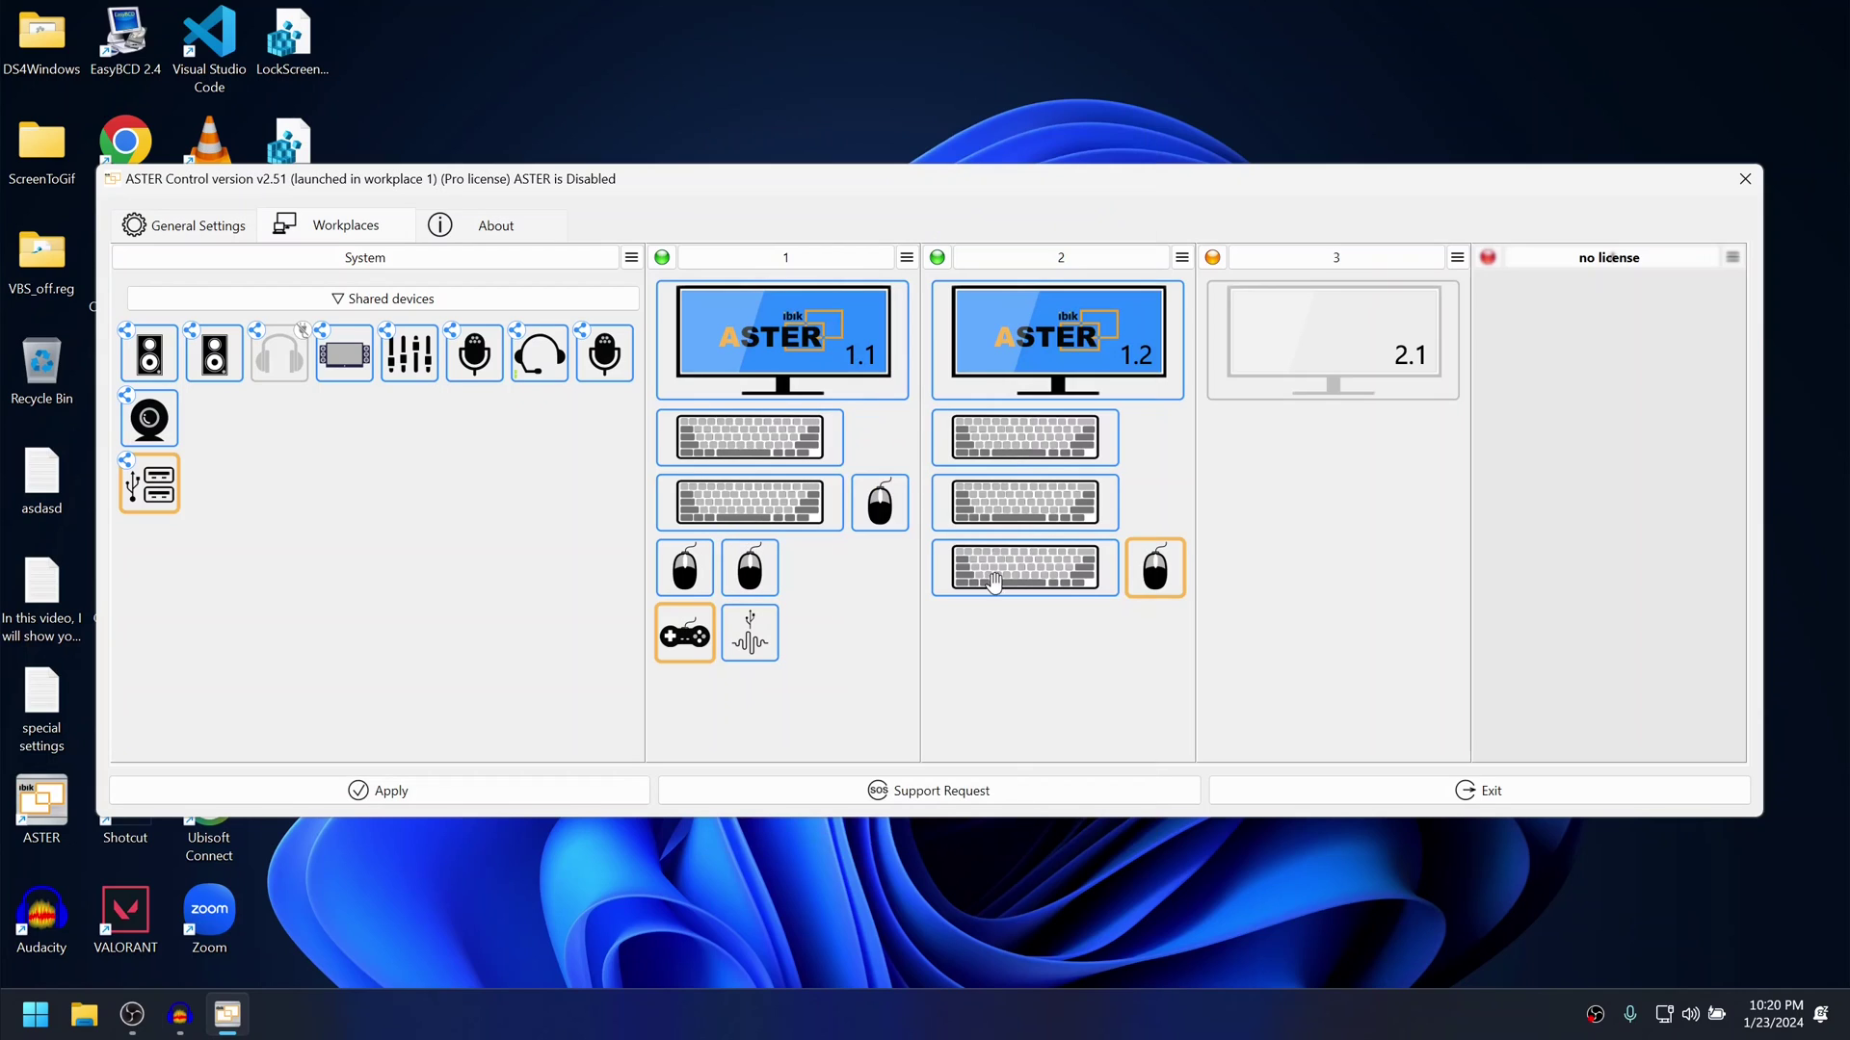
Assign IP address 192.168.1.251 to workplace 2
left_click(1182, 258)
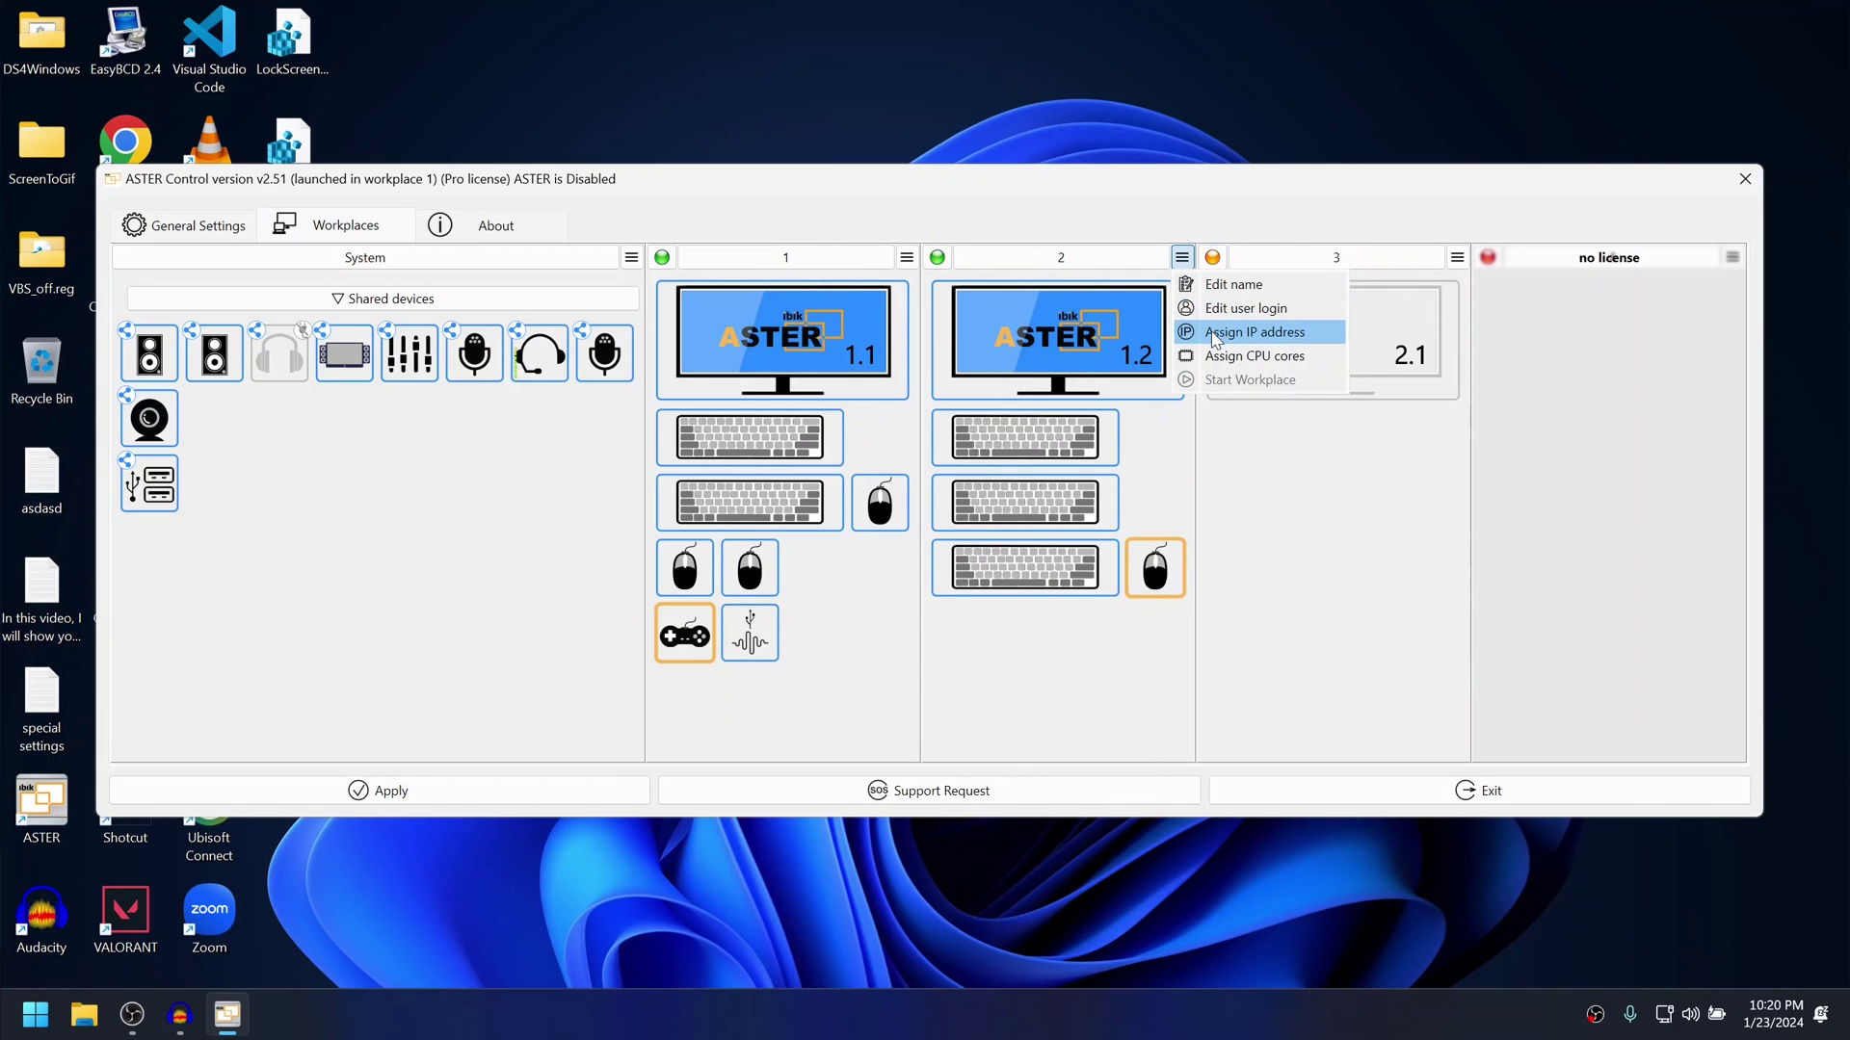
left_click(1216, 333)
left_click(903, 406)
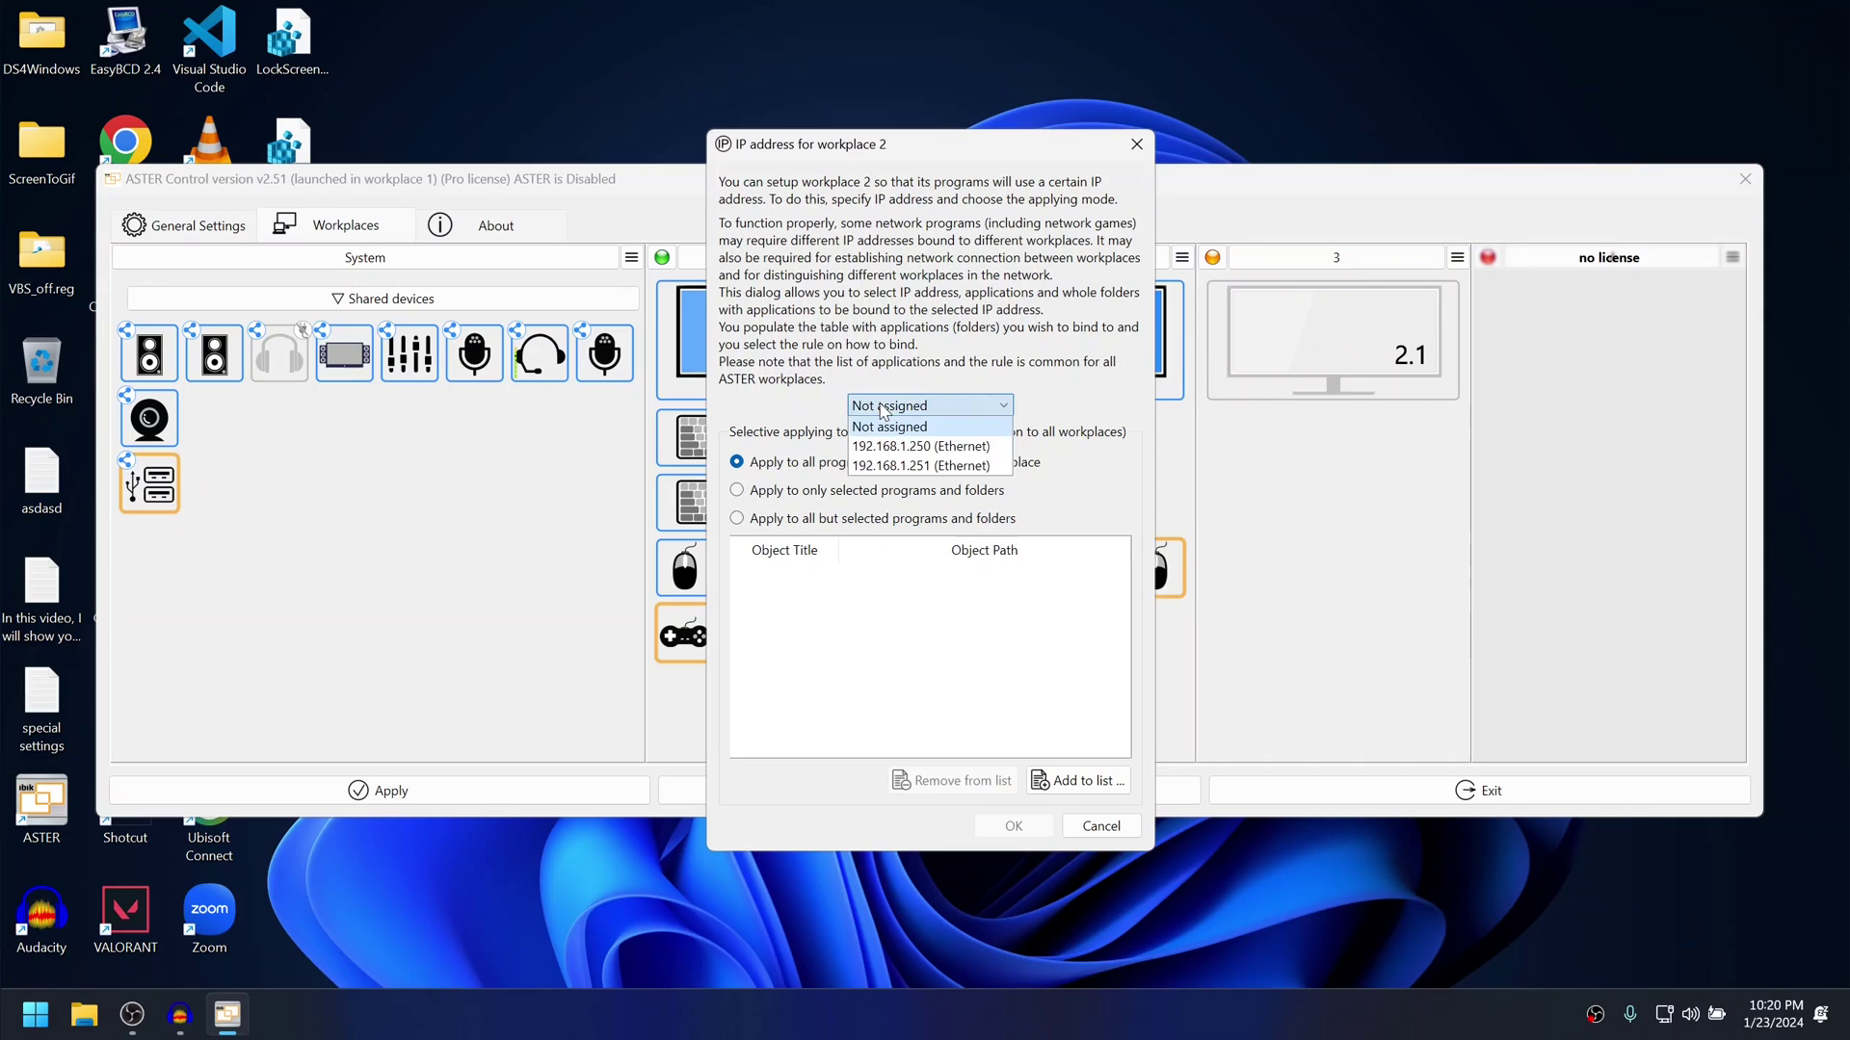
left_click(904, 468)
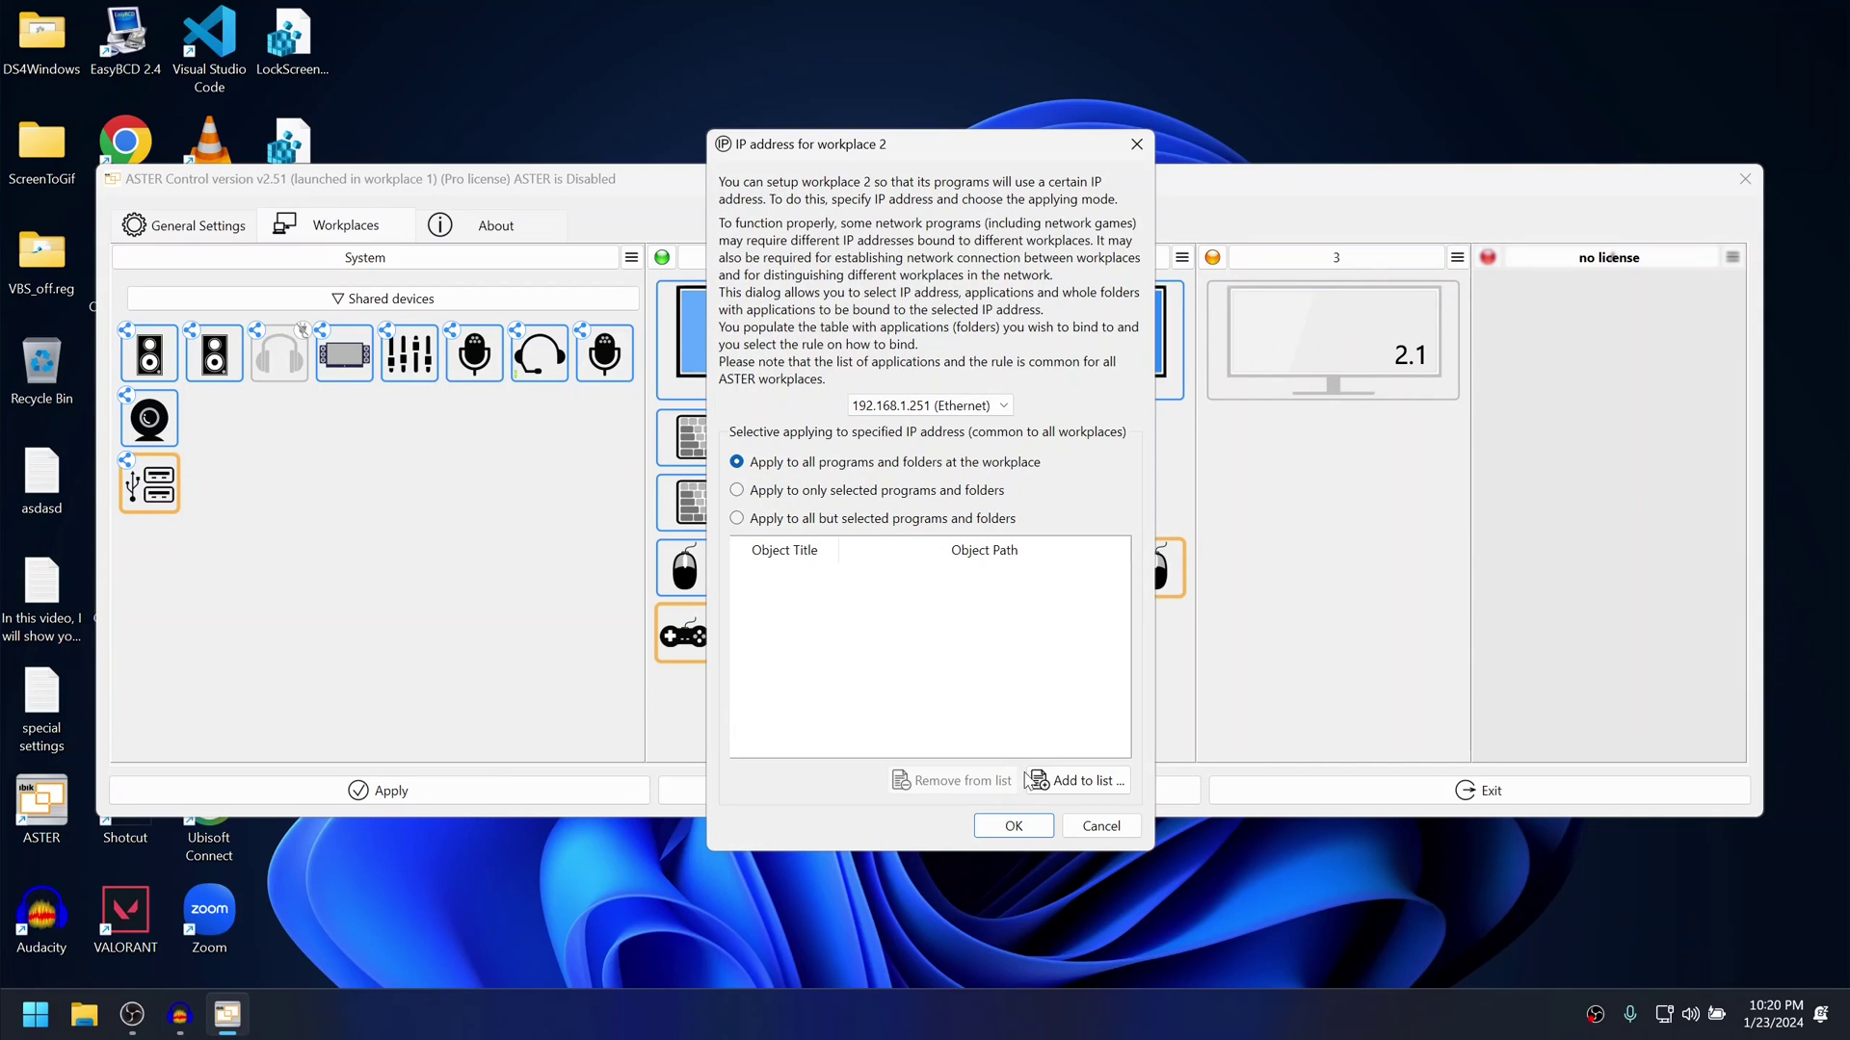
left_click(1013, 827)
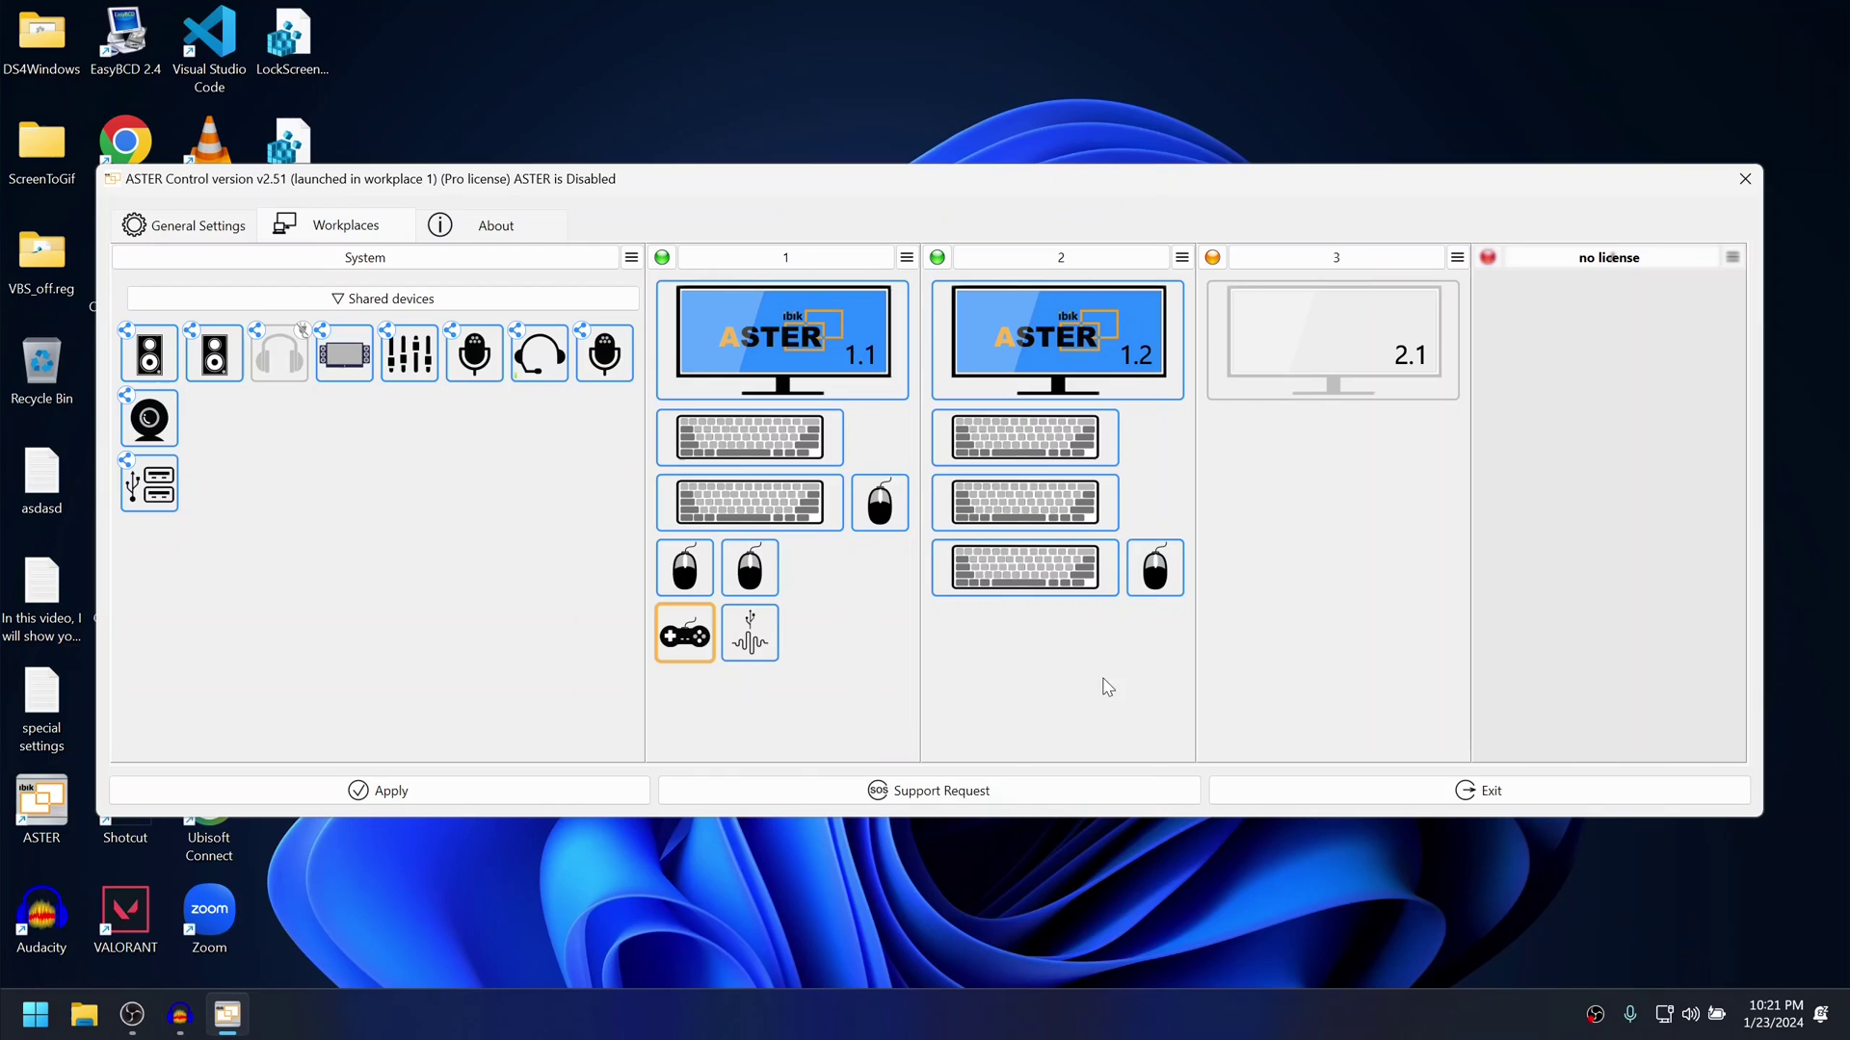
Apply the assignments and restrict workplace 1's 192.168.1.250 binding to selected programs and folders
left_click(409, 792)
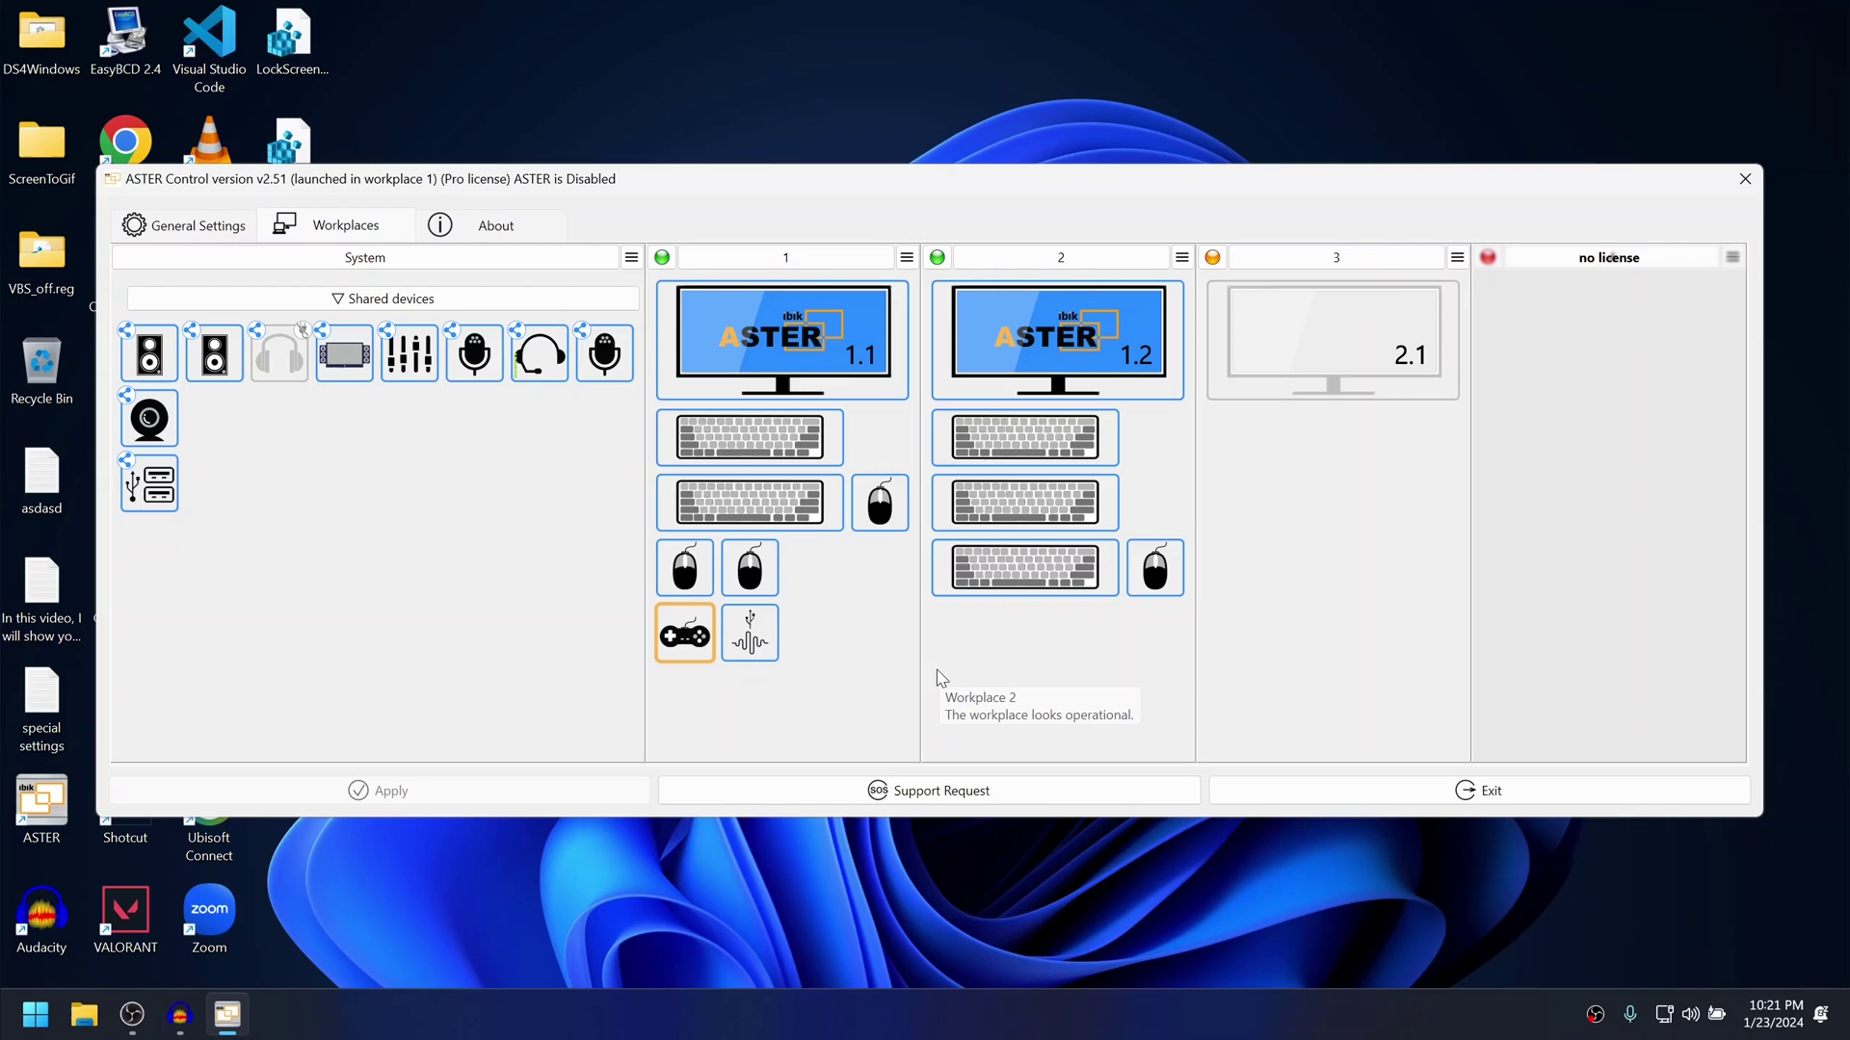
left_click(906, 257)
left_click(960, 333)
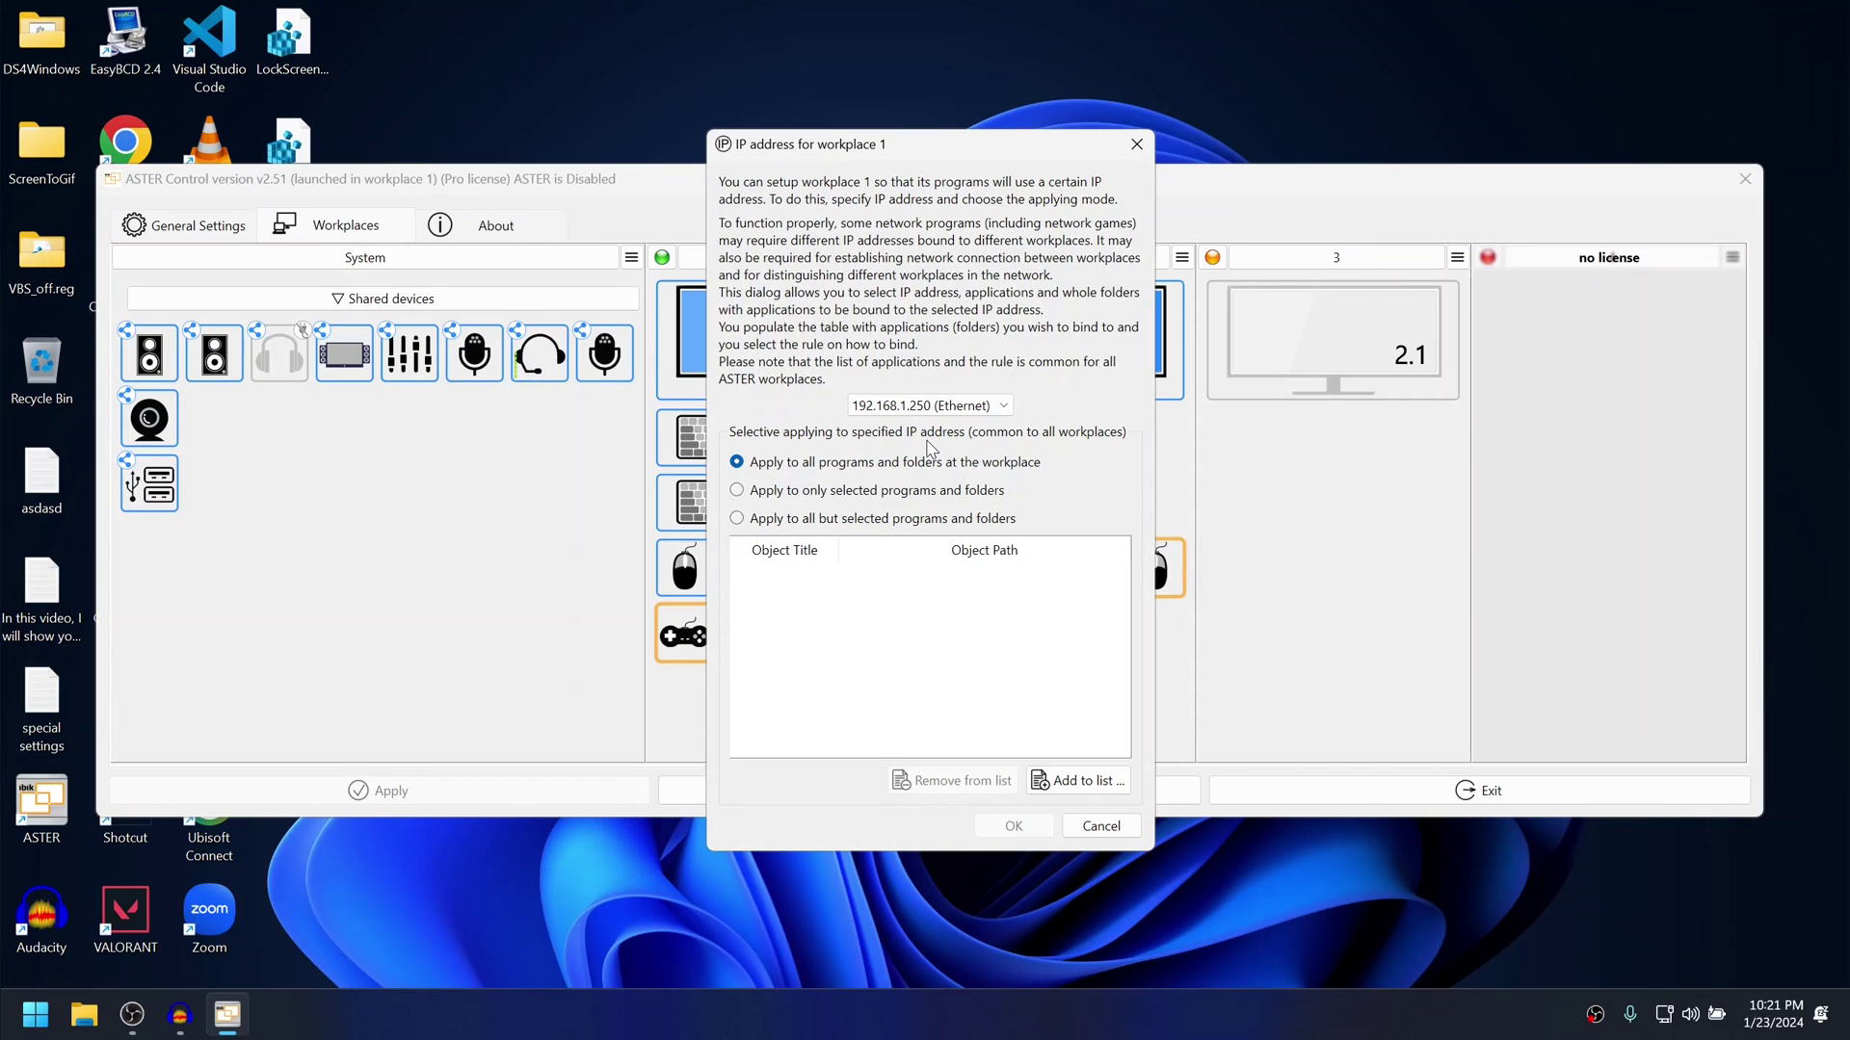
left_click(795, 493)
Add Run TightVNC Server (Application Mode) from Programs/TightVNC to workplace 1's binding list
left_click(1091, 796)
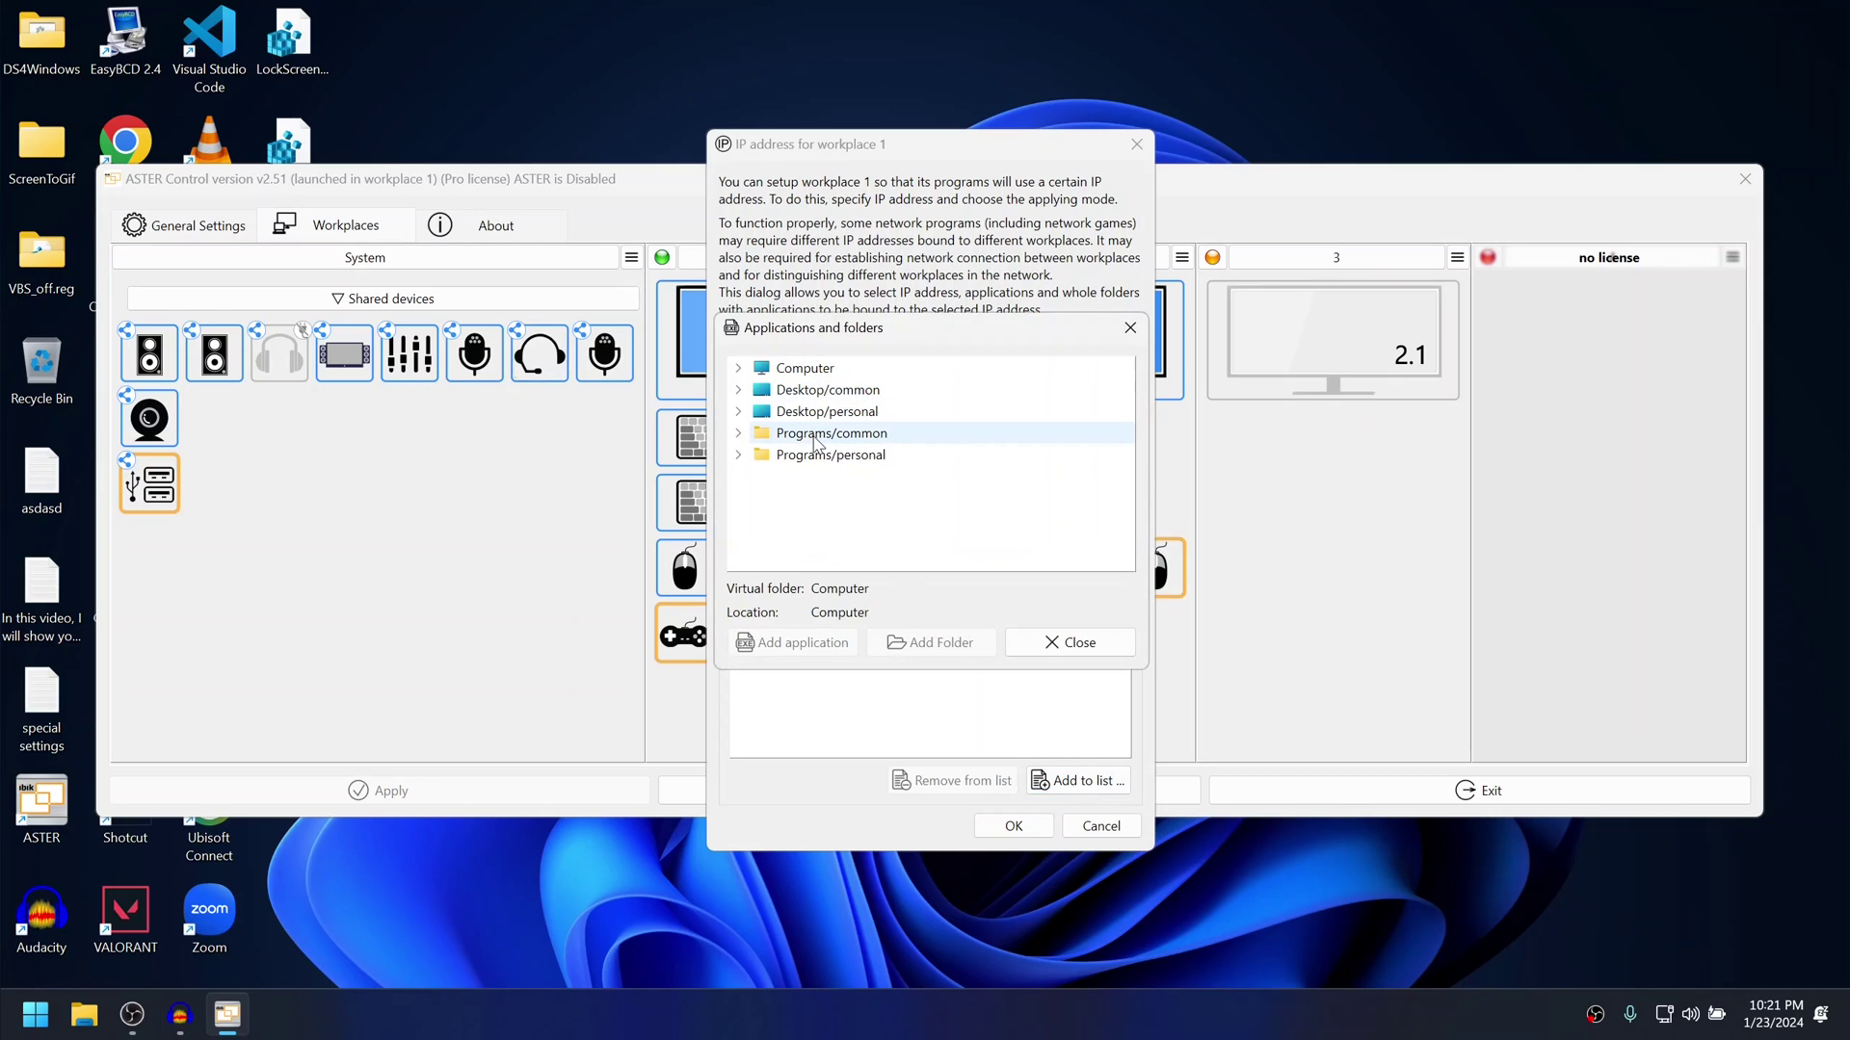
left_click(816, 435)
double_click(817, 435)
scroll(853, 496, "down", 2)
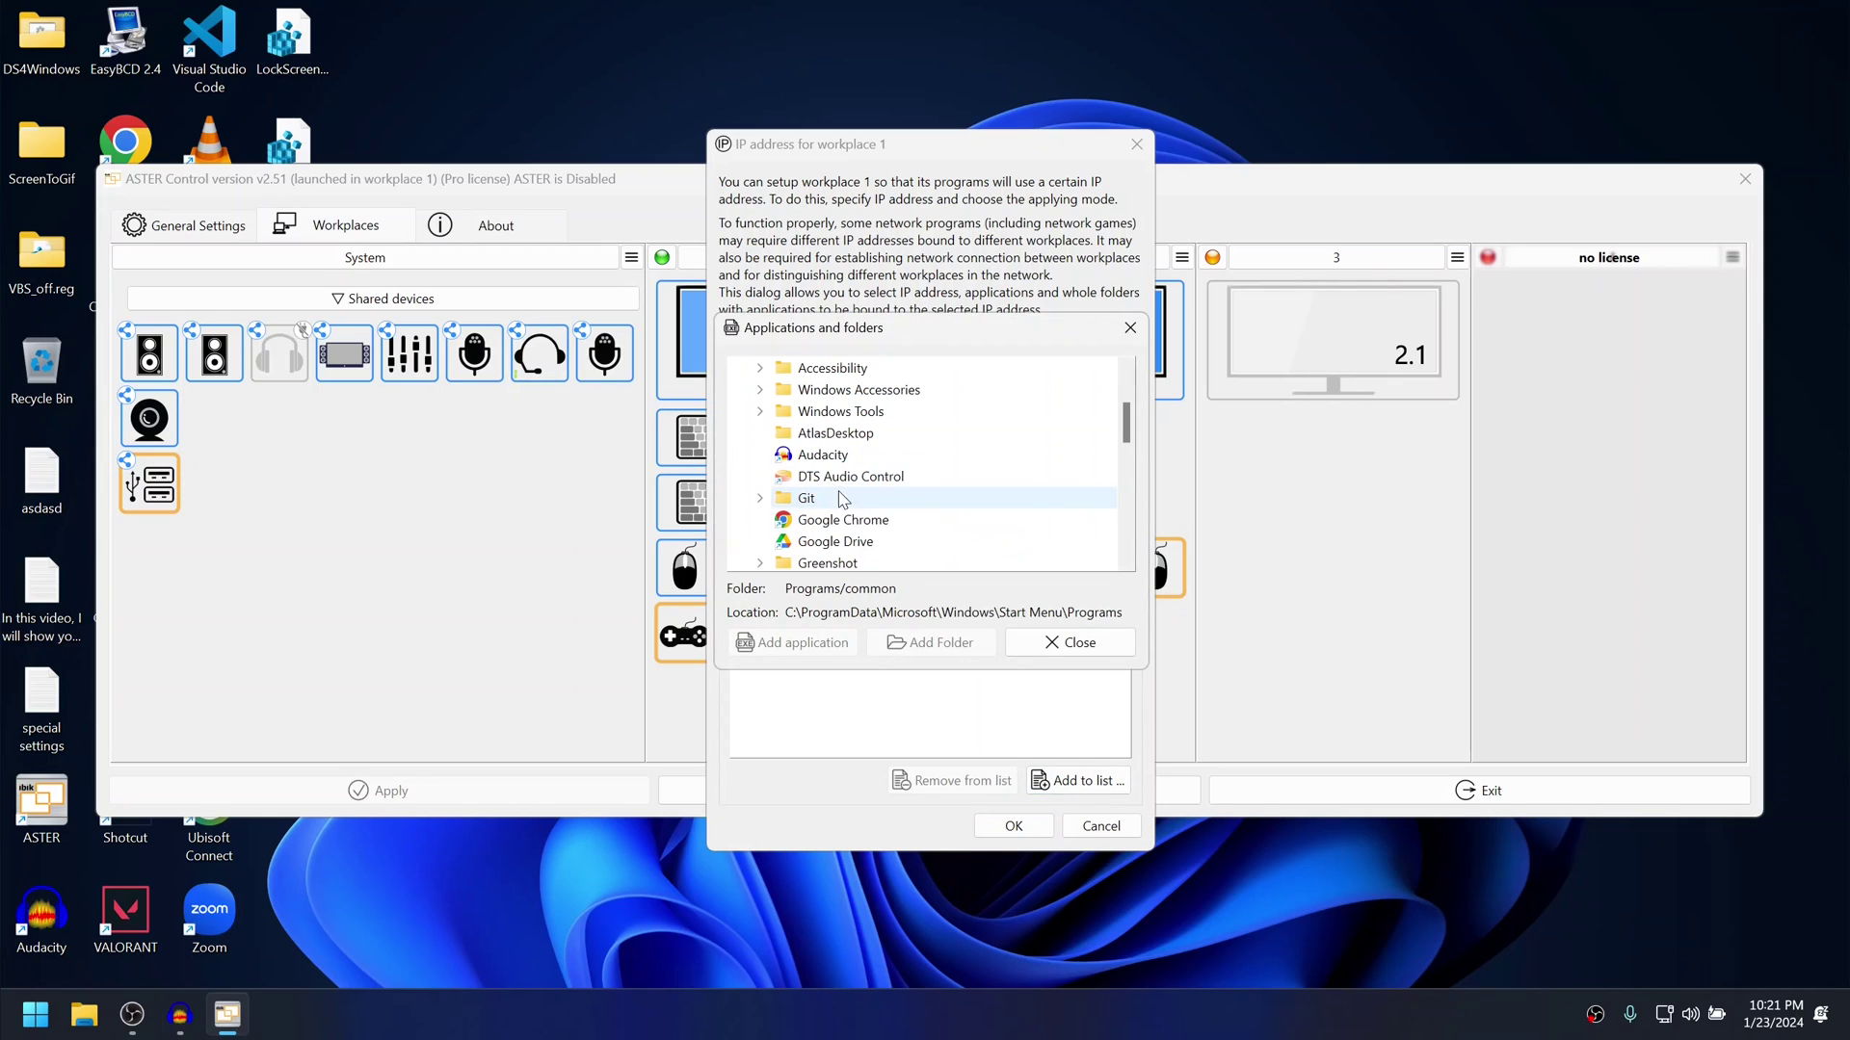
scroll(859, 501, "down", 2)
scroll(862, 500, "down", 2)
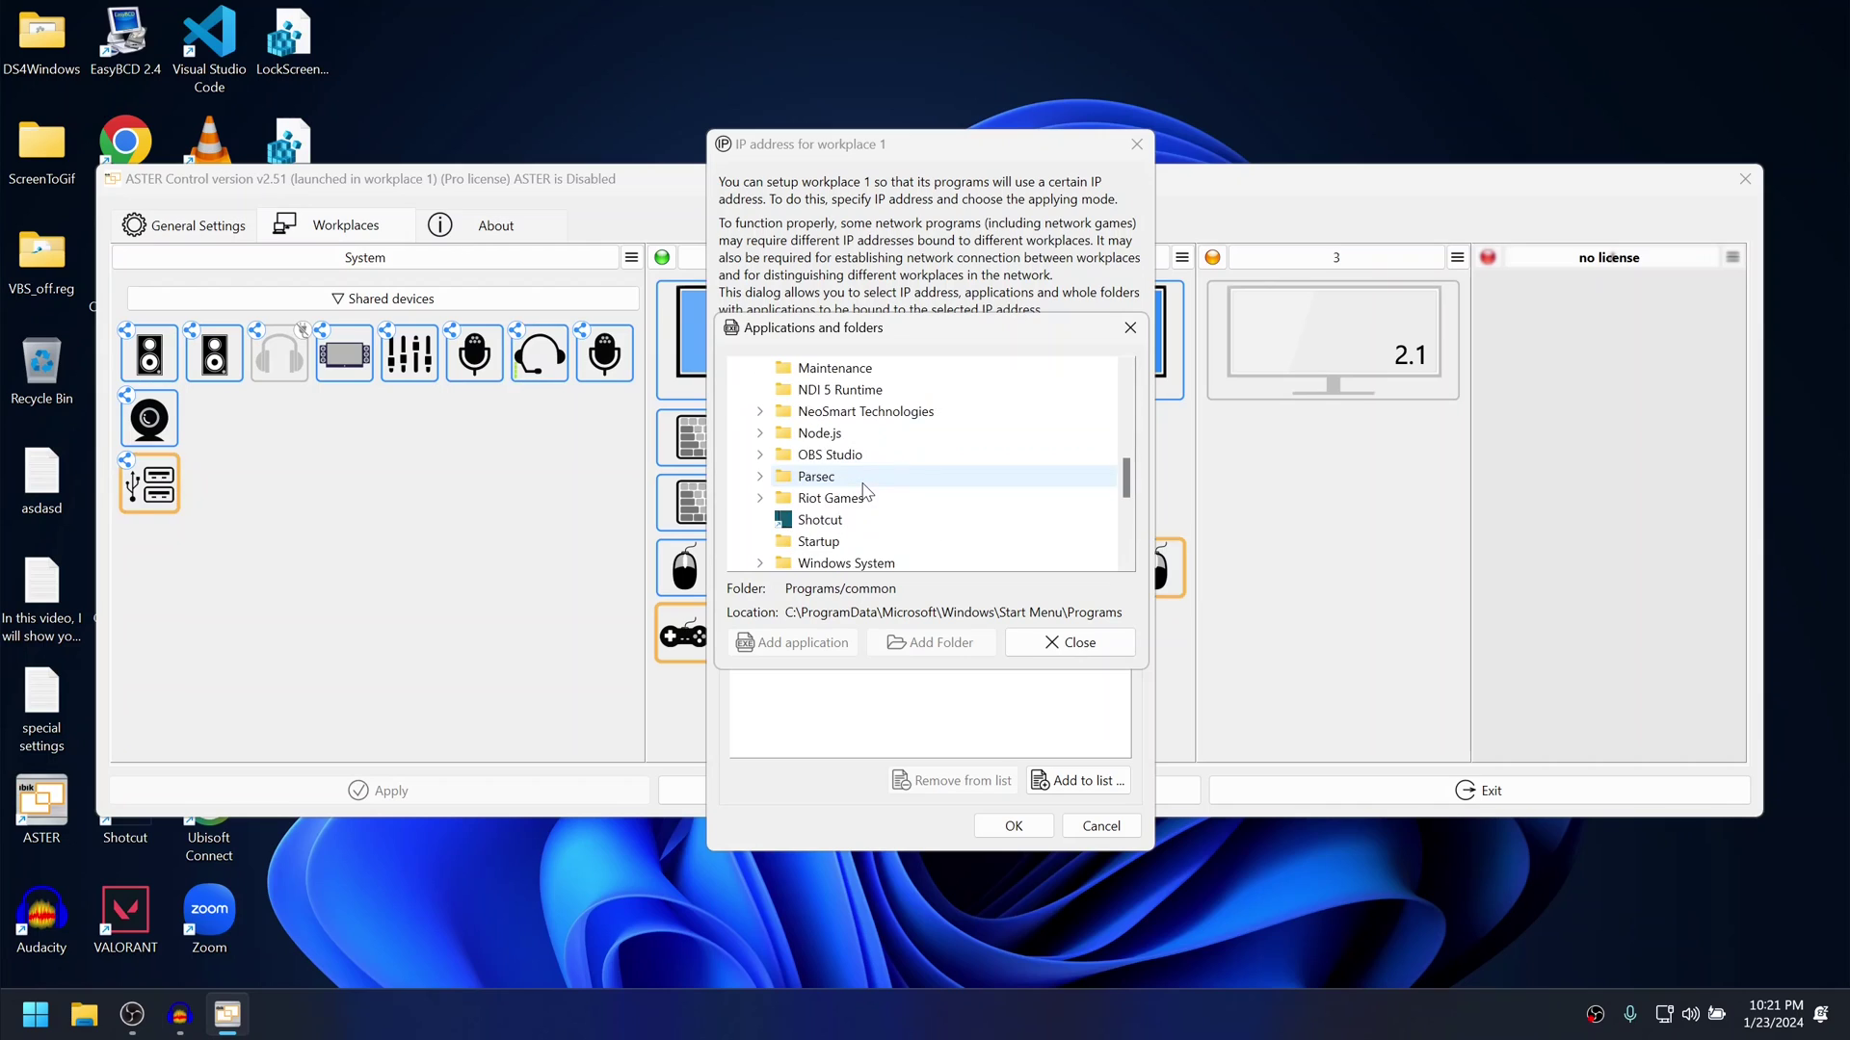
scroll(865, 500, "down", 2)
double_click(827, 454)
left_click(901, 498)
double_click(896, 477)
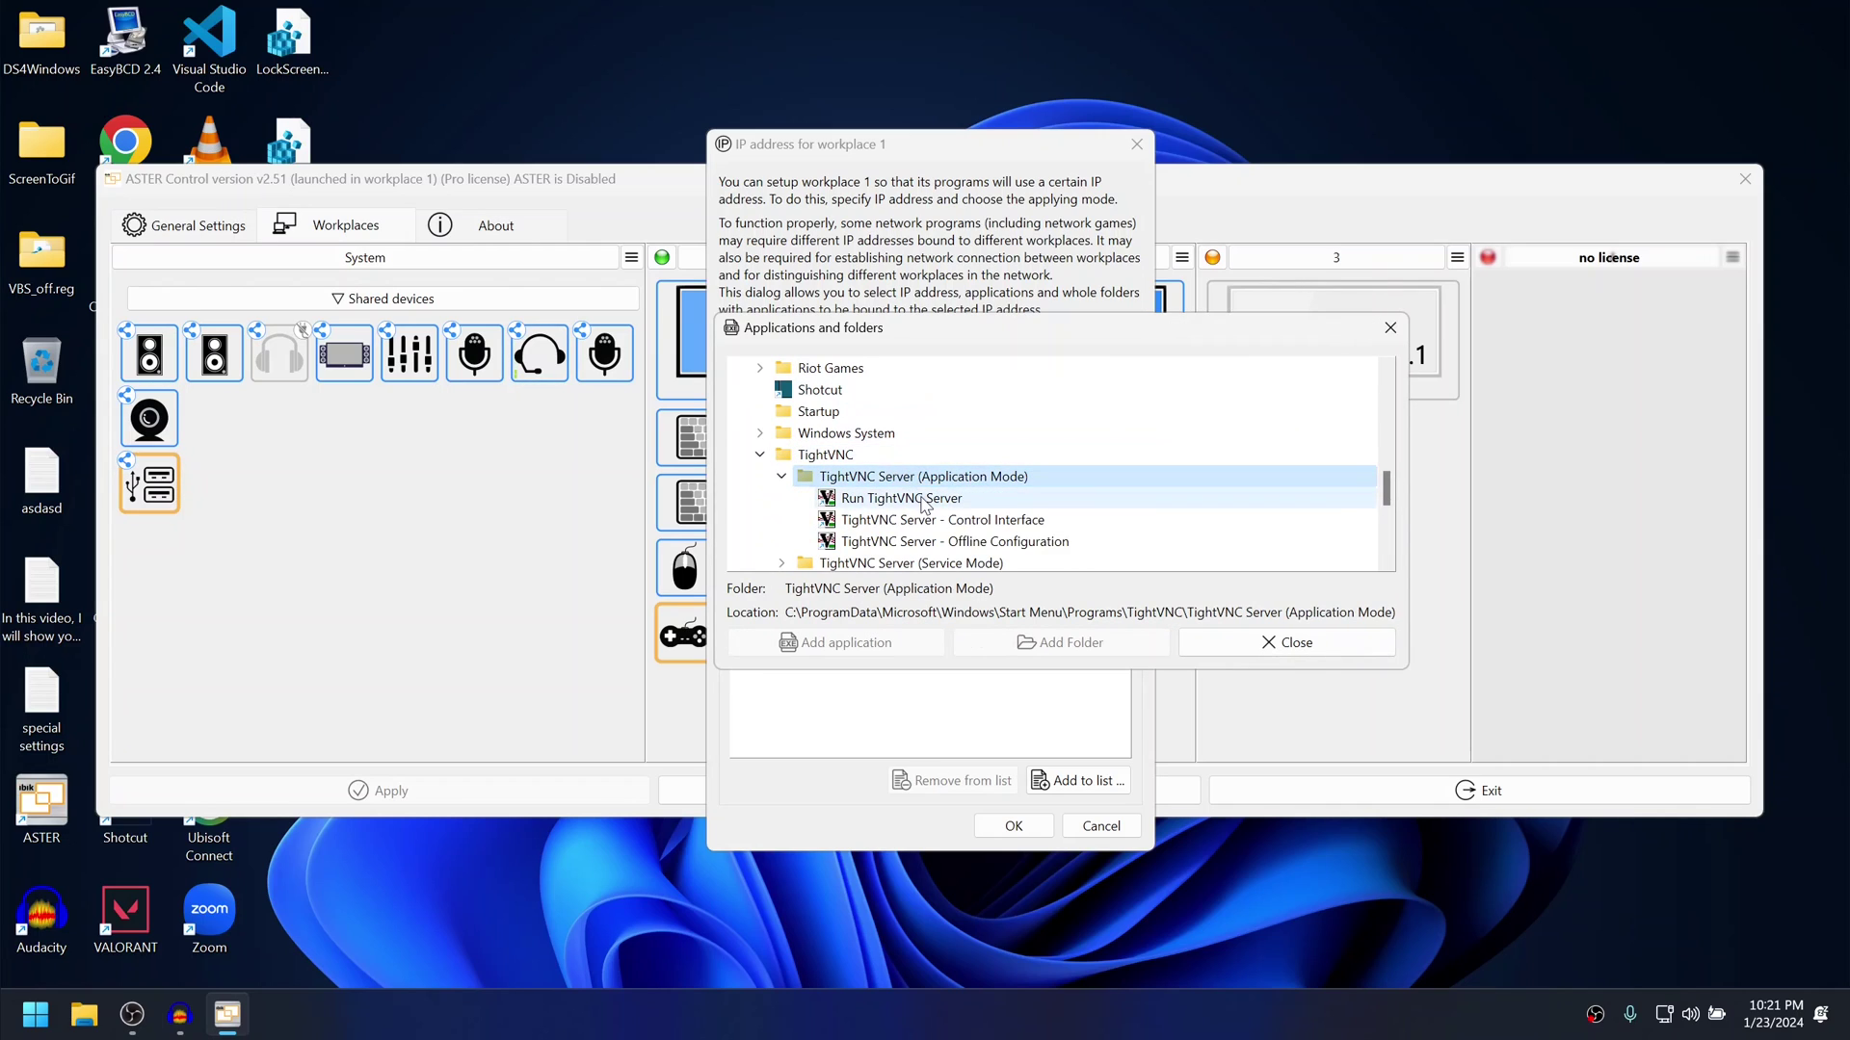
left_click(925, 498)
left_click(875, 645)
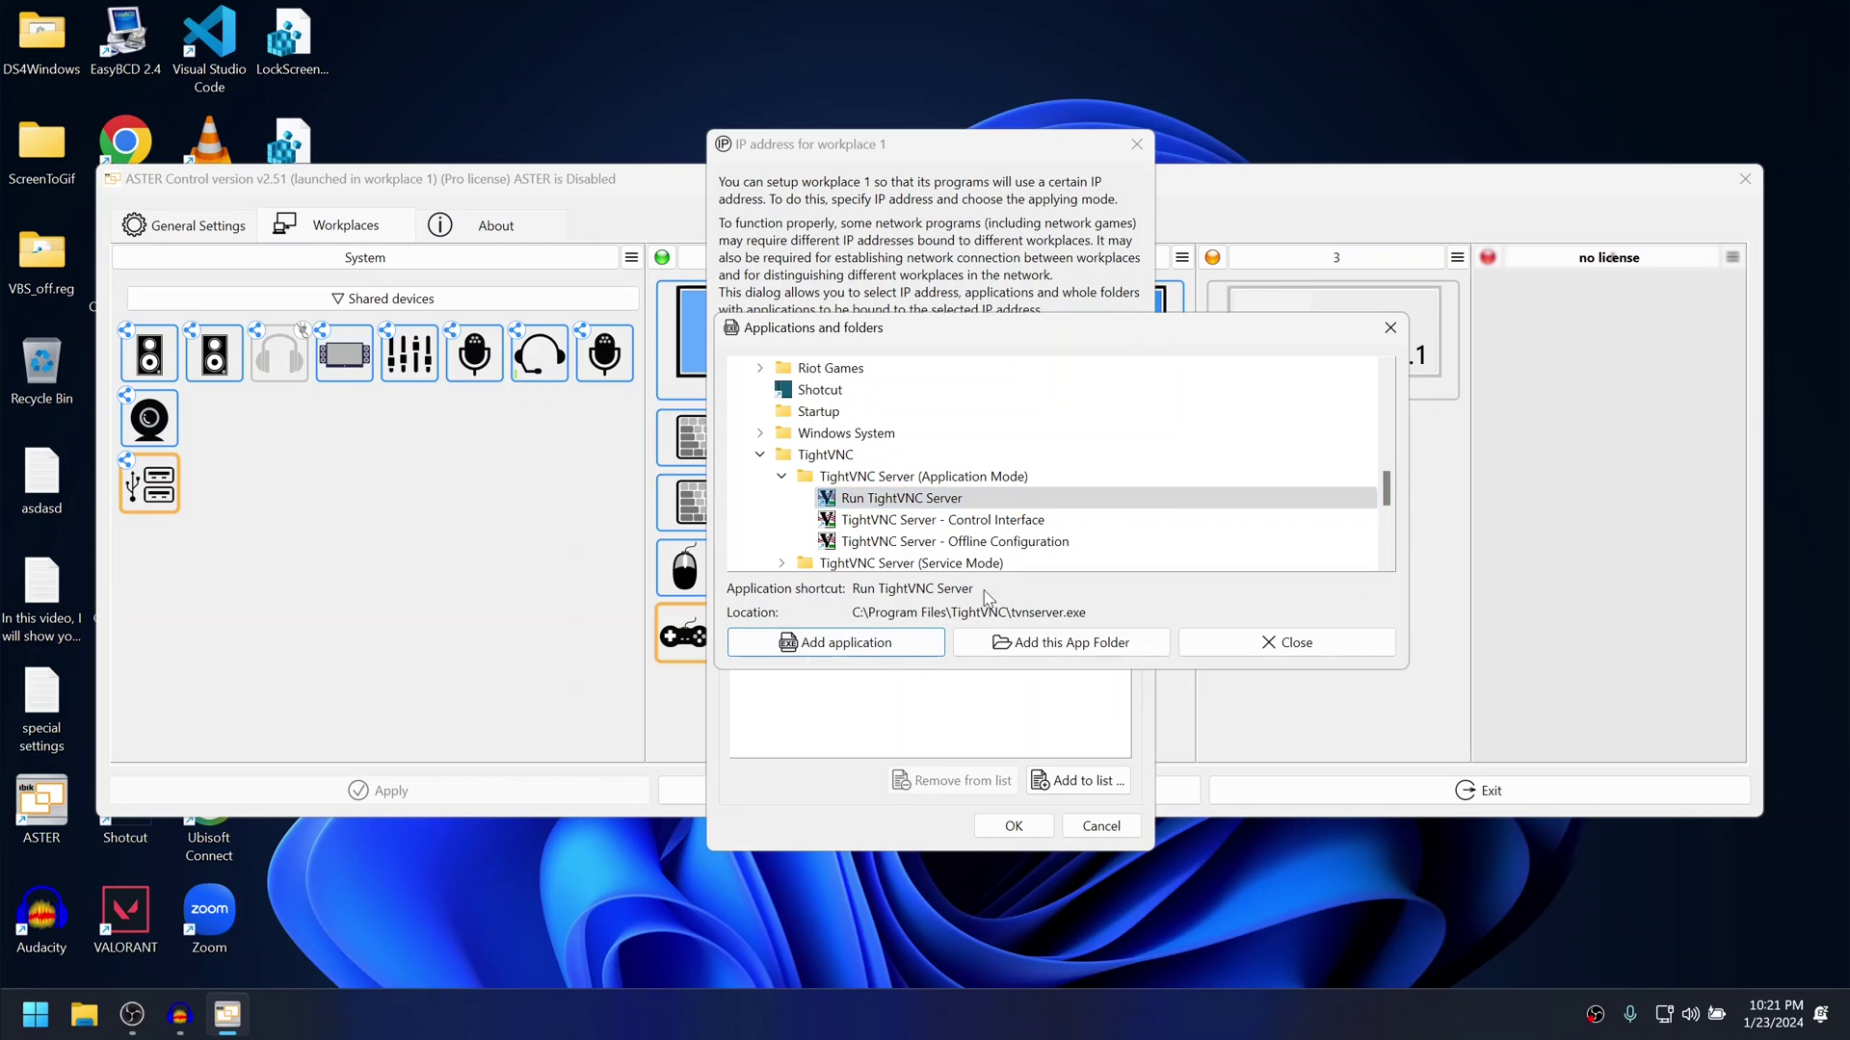
left_click_drag(1060, 328, 1280, 211)
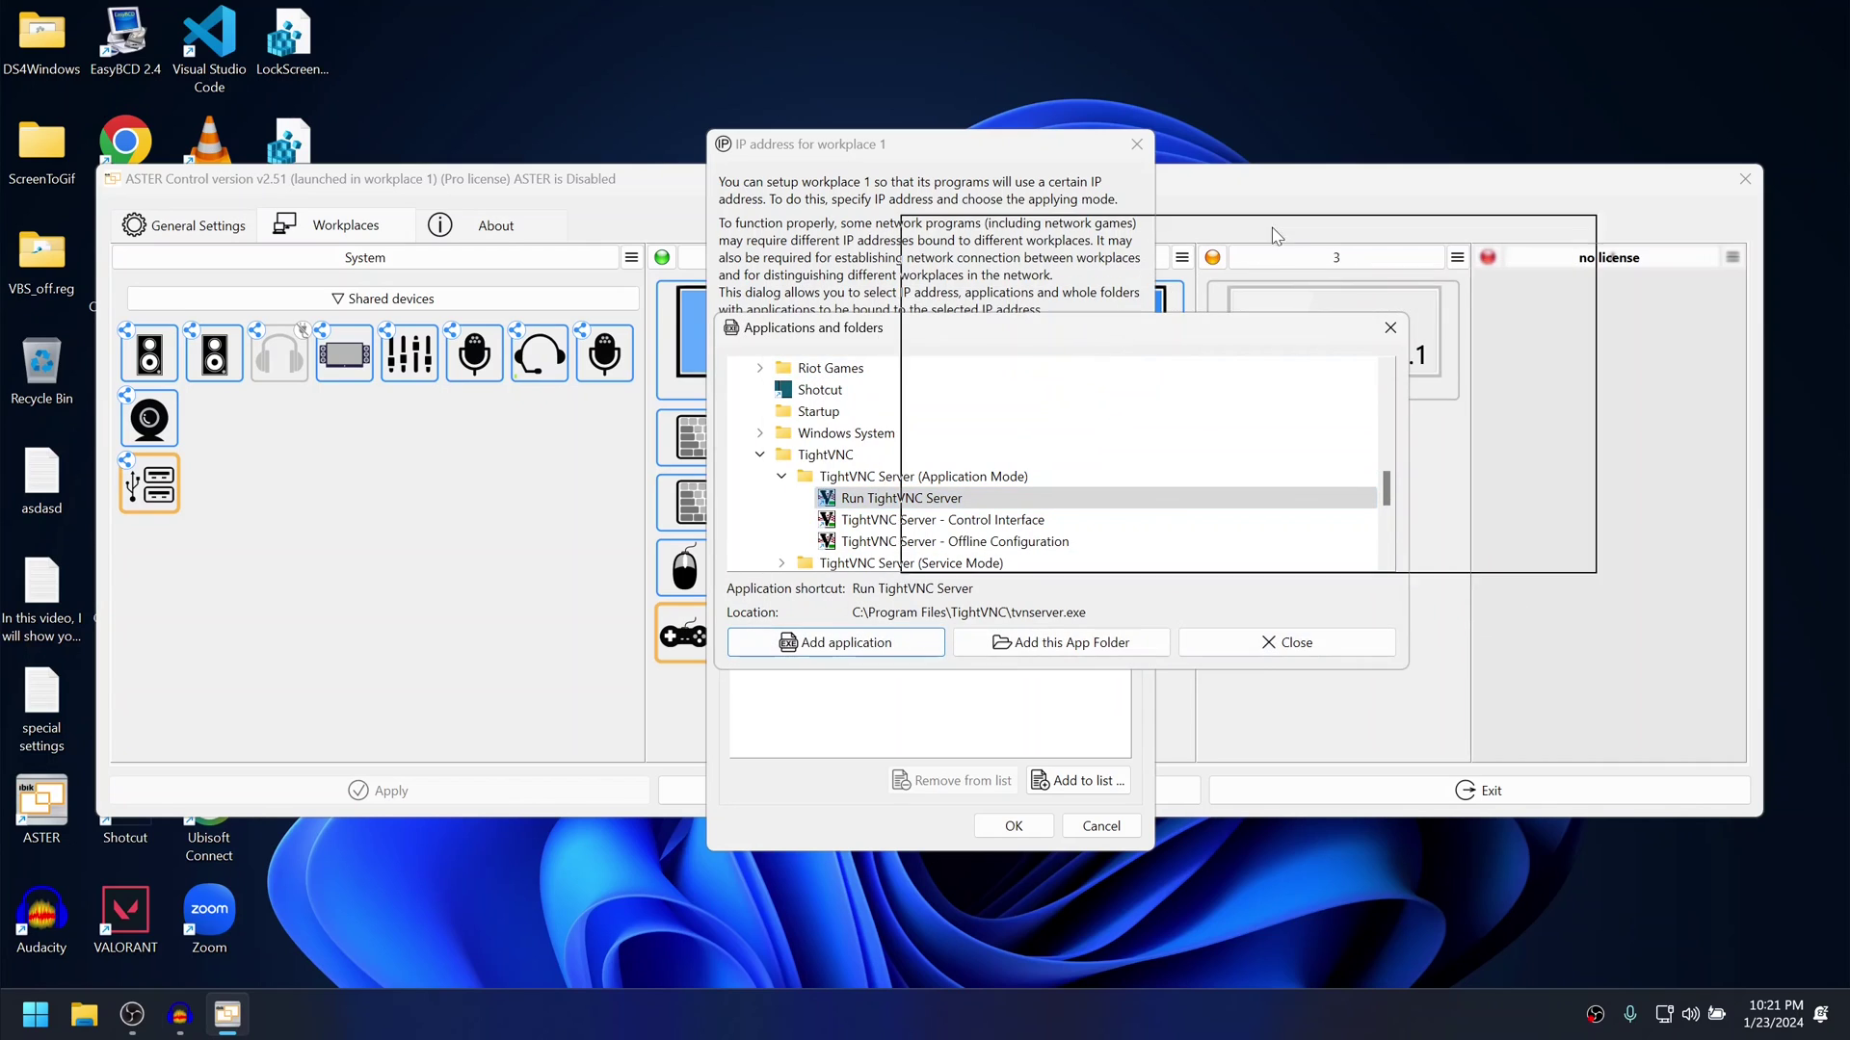
left_click(1489, 526)
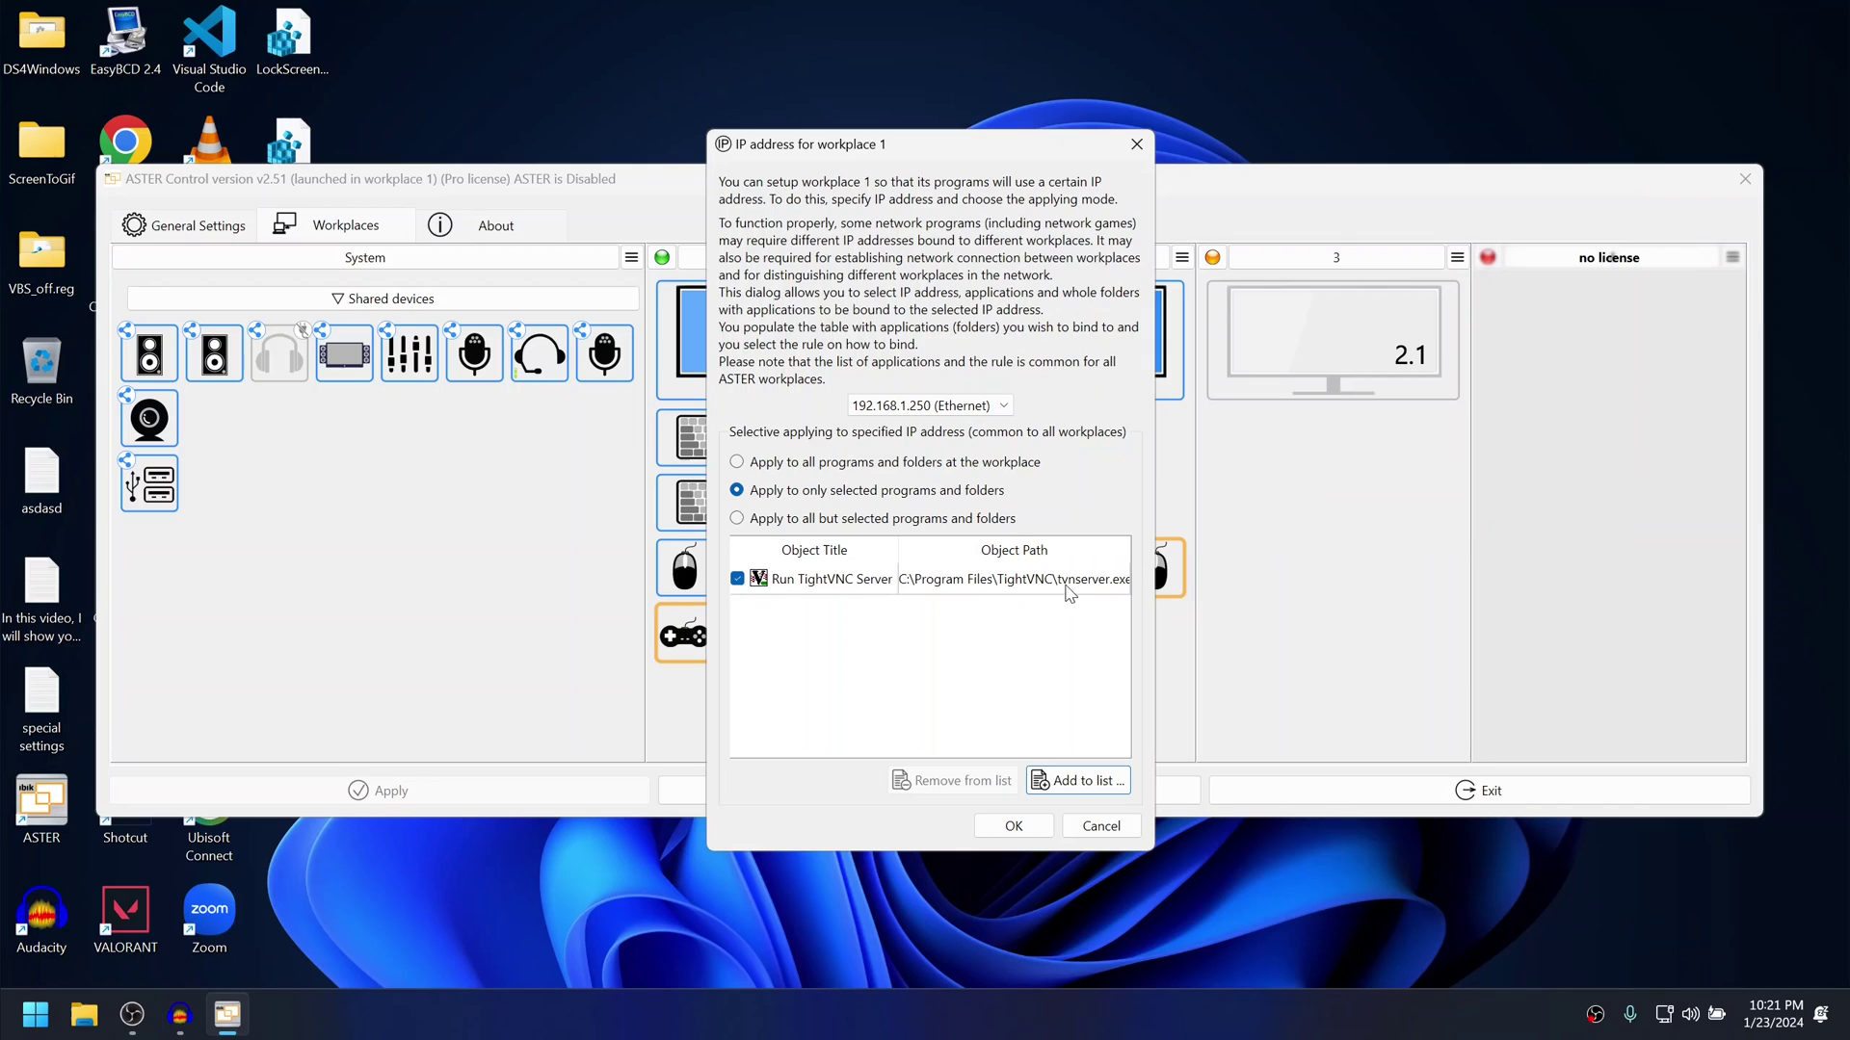
Tick Run TightVNC Server, extend workplace 1's binding to all programs and folders, and save
left_click(804, 582)
left_click(738, 579)
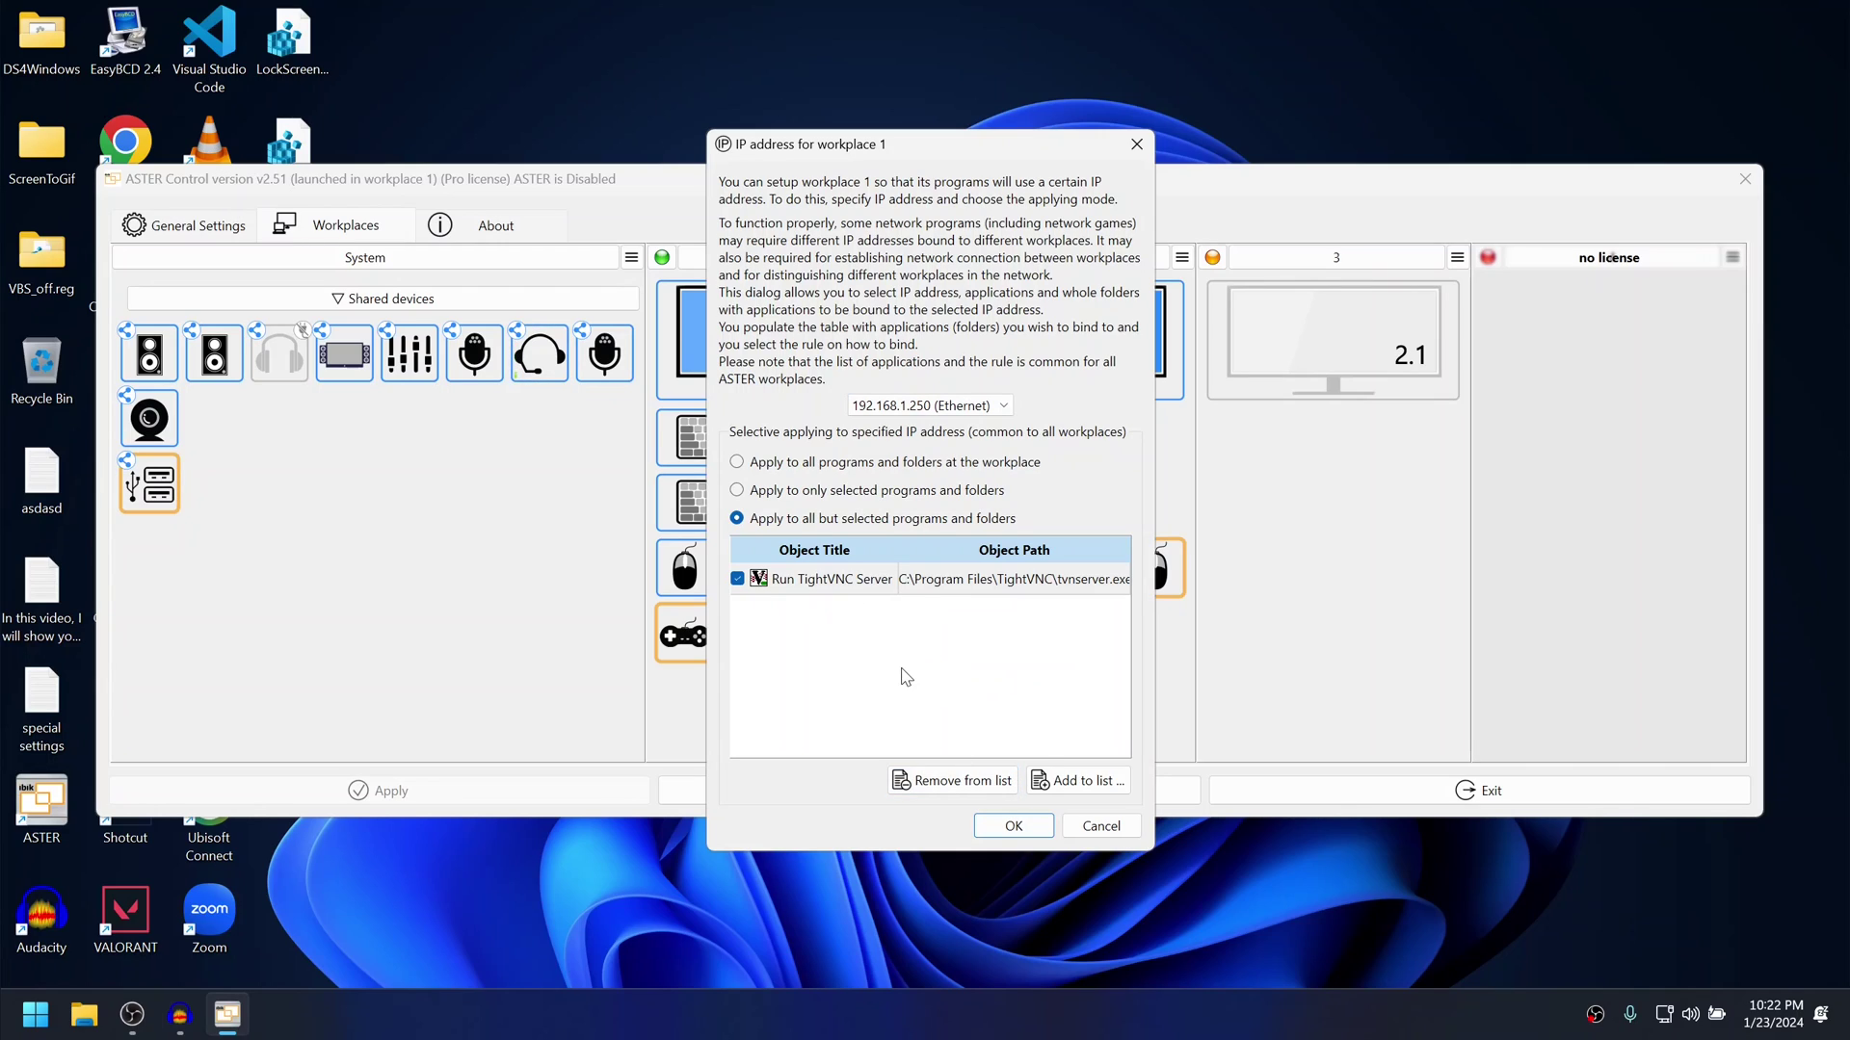
left_click(812, 465)
left_click(1014, 824)
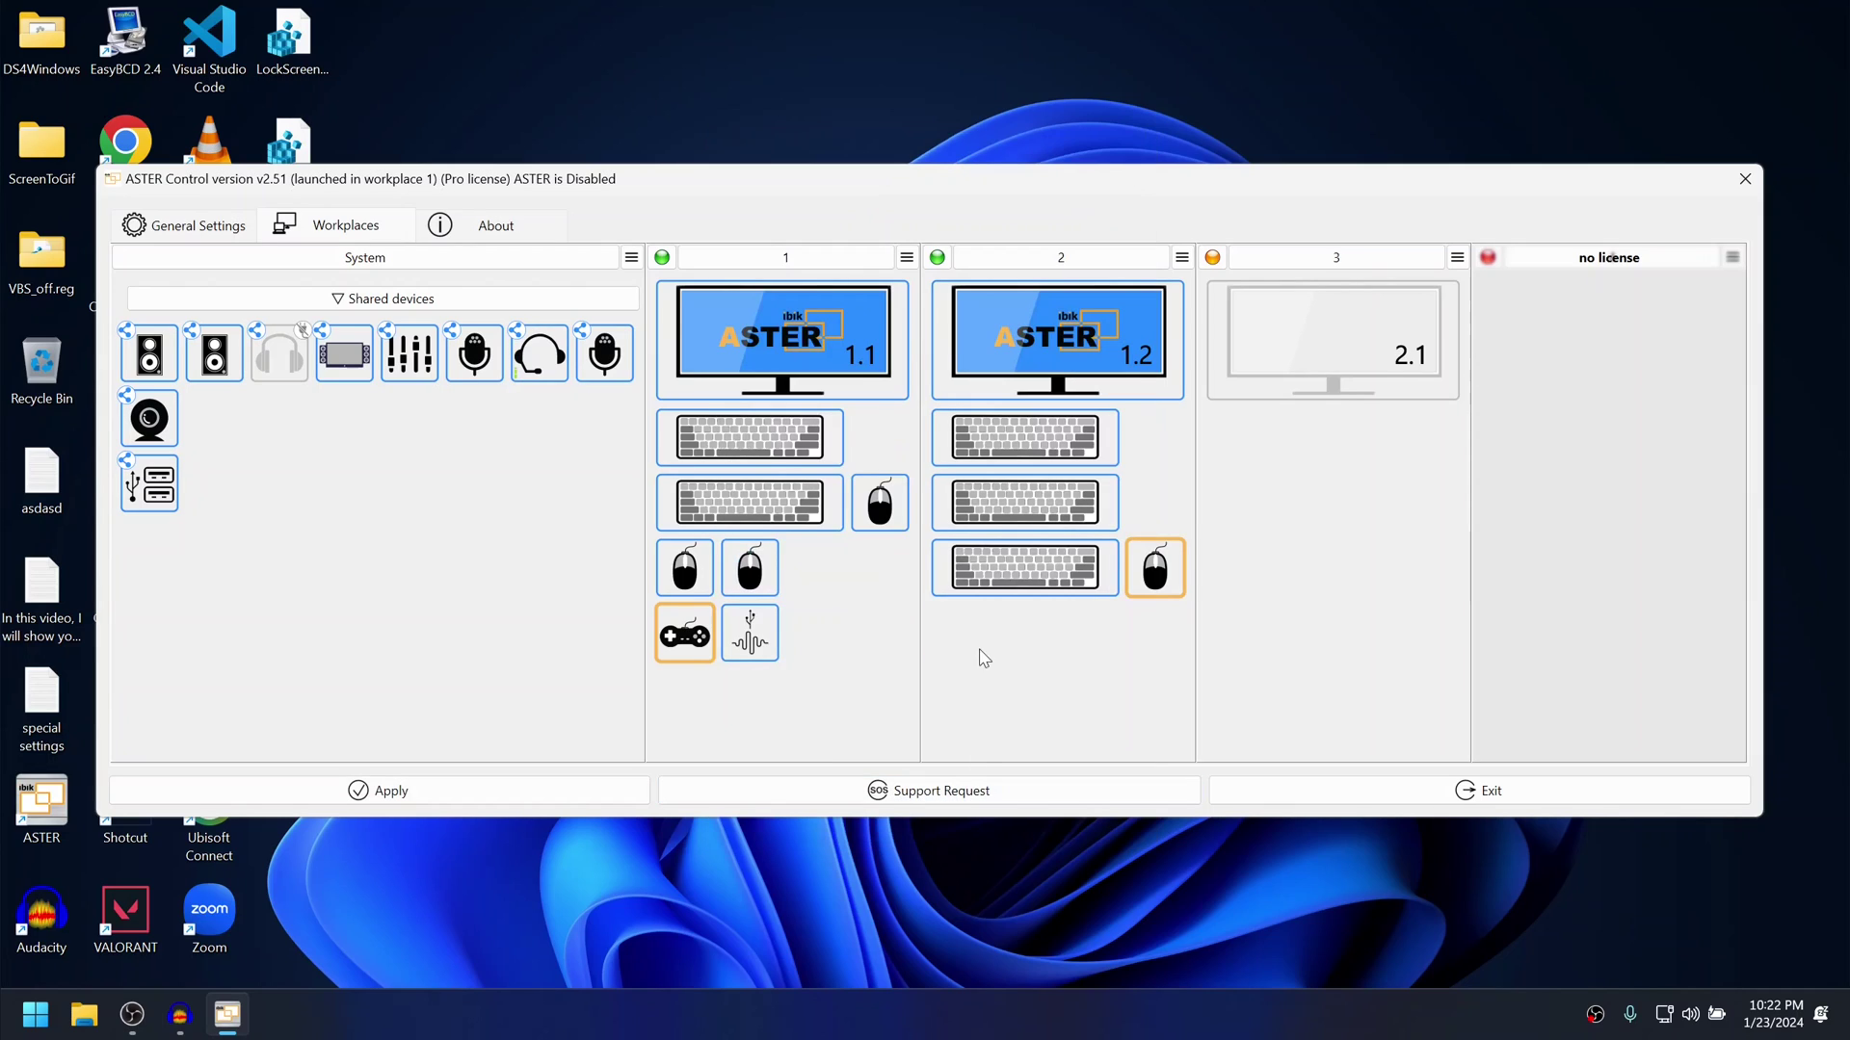
left_click(1182, 258)
left_click(1212, 335)
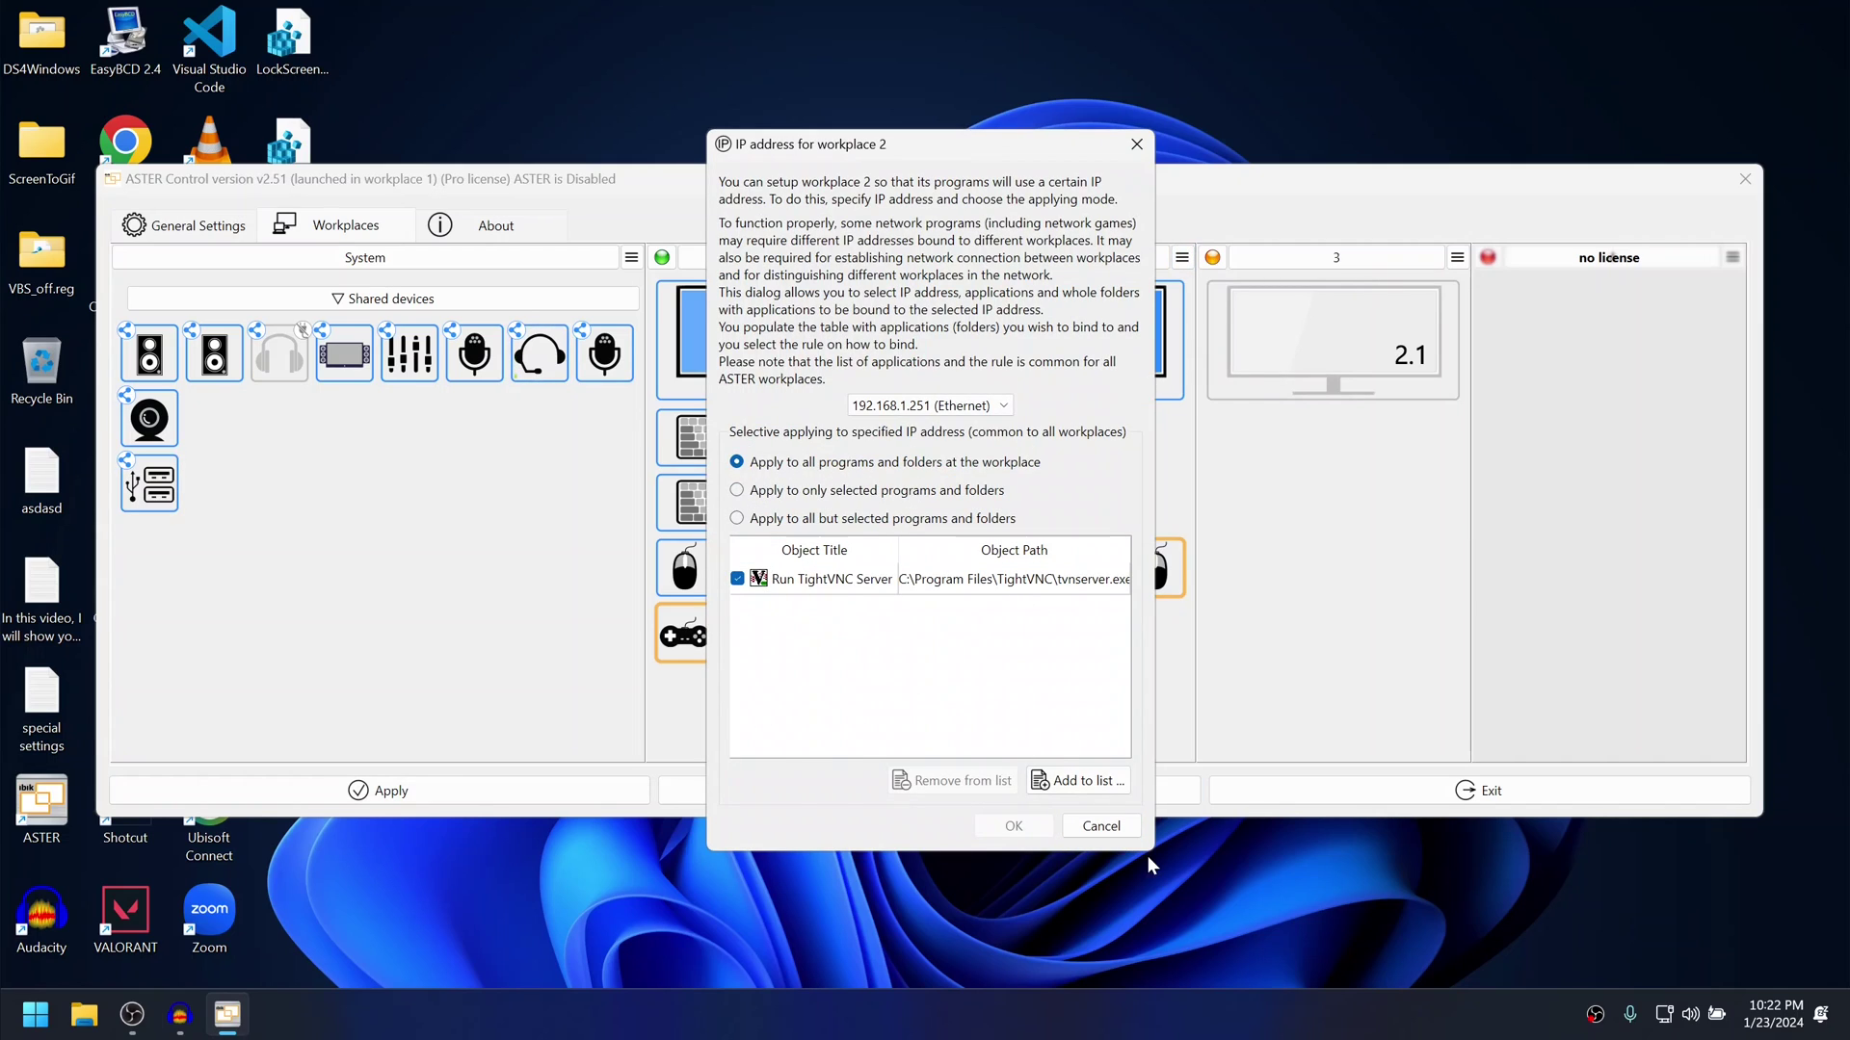
left_click(1114, 834)
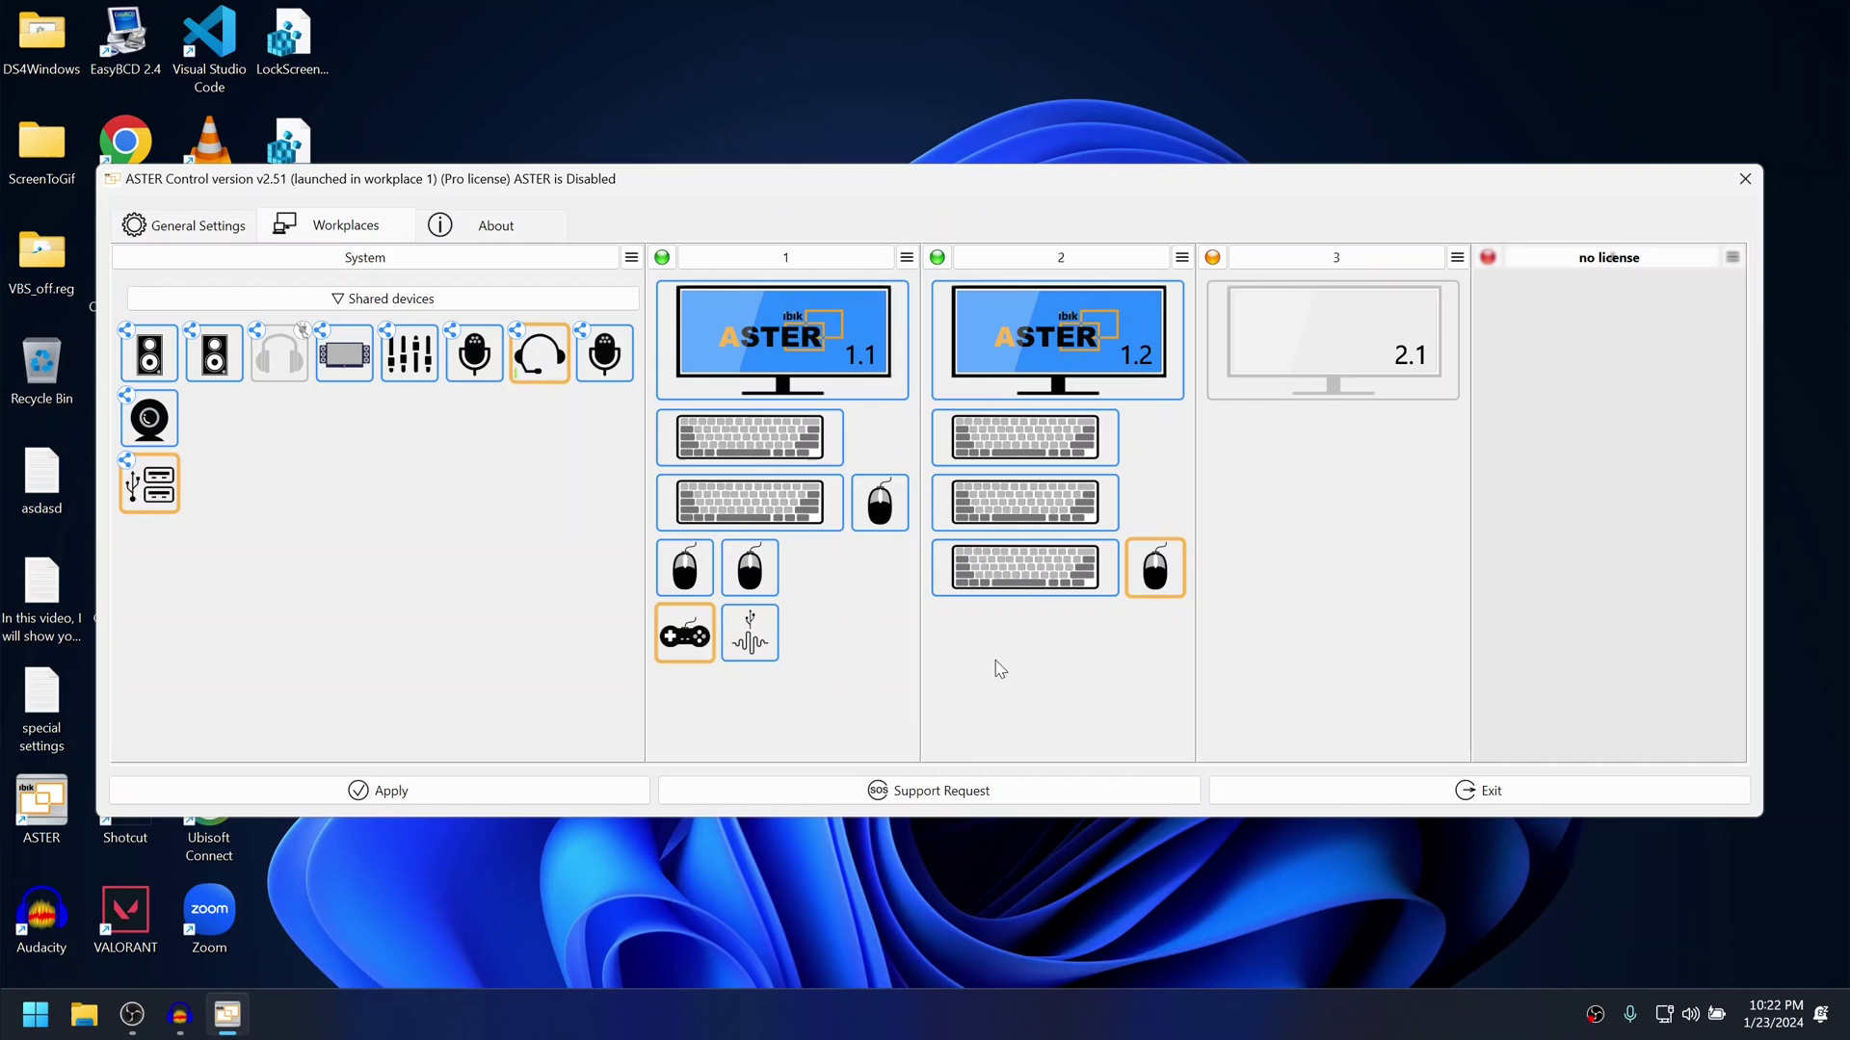
Apply the pending workplace 1 and 2 IP bindings on the Workplaces page
left_click(418, 798)
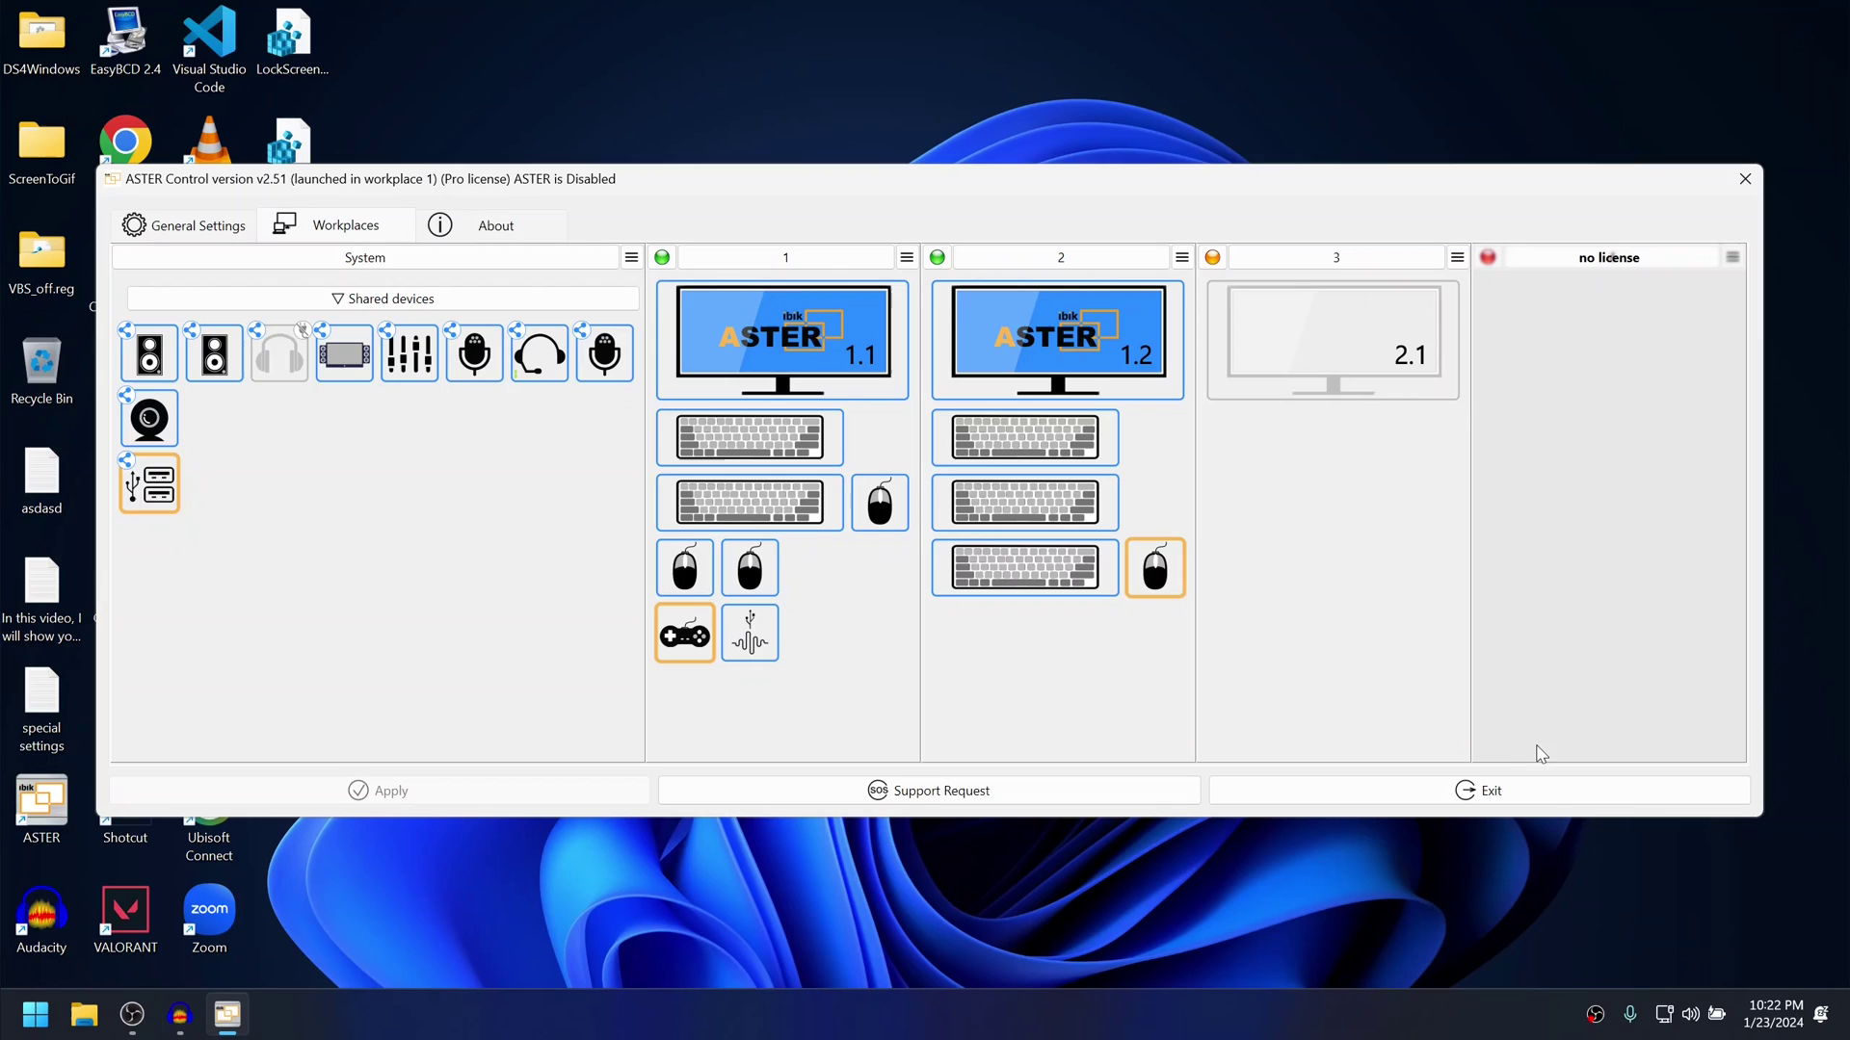